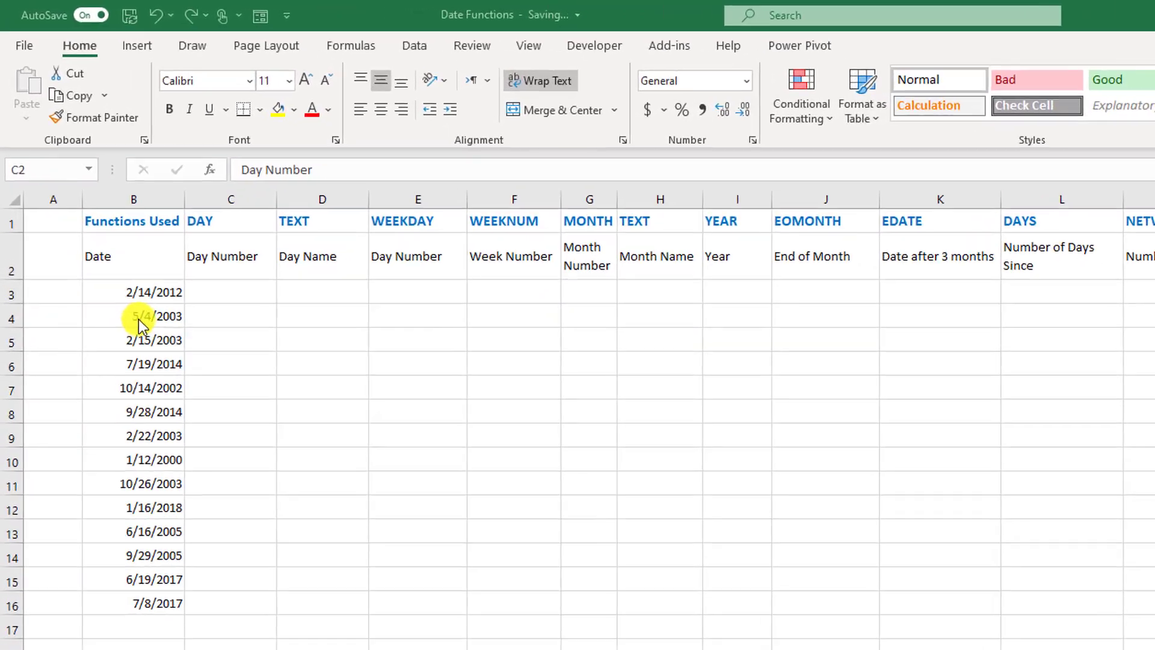
Step: Format the dates in B3:B16 as General to inspect their serial numbers, and restore them to Short Date
left_click_drag(134, 305, 118, 623)
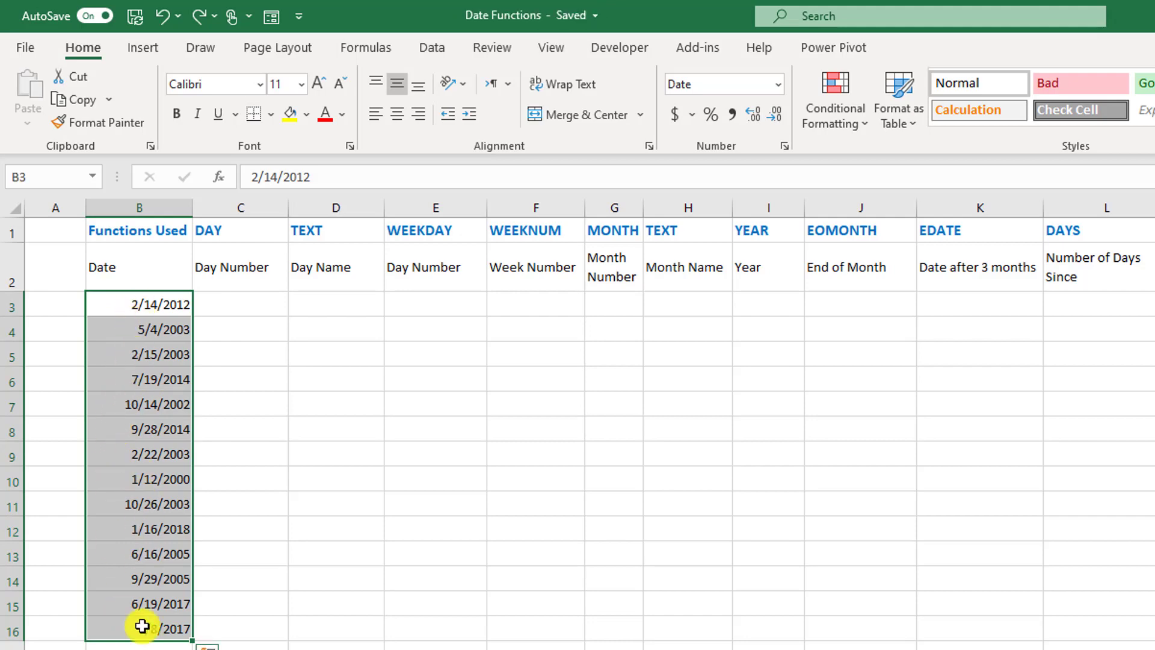
left_click(778, 85)
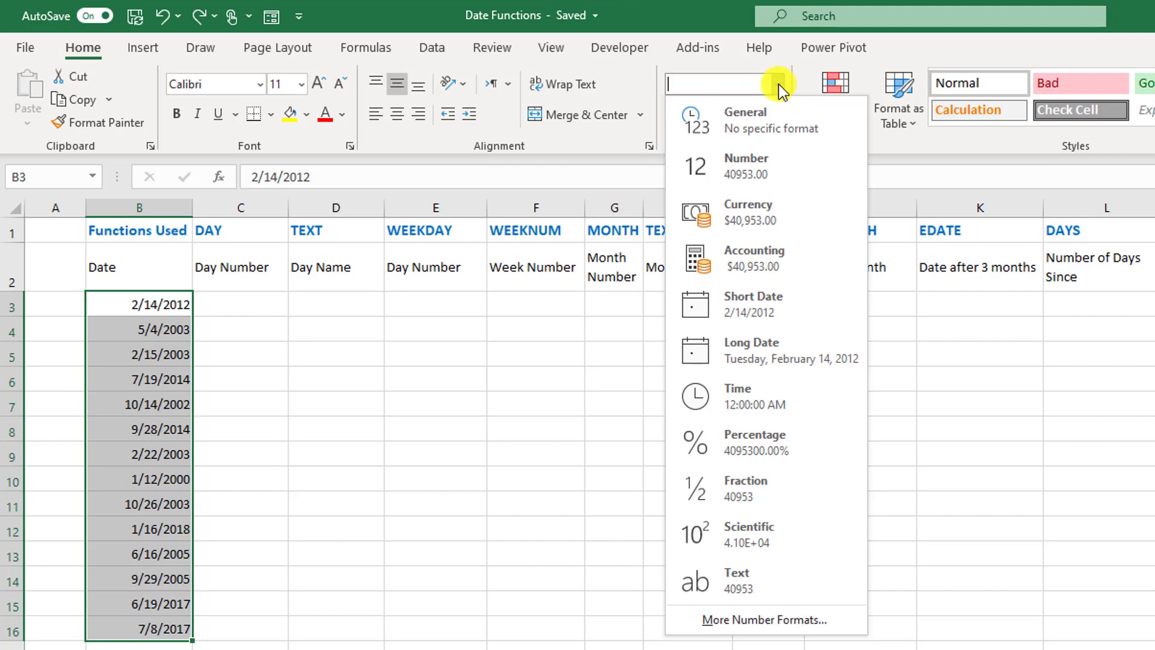
left_click(834, 119)
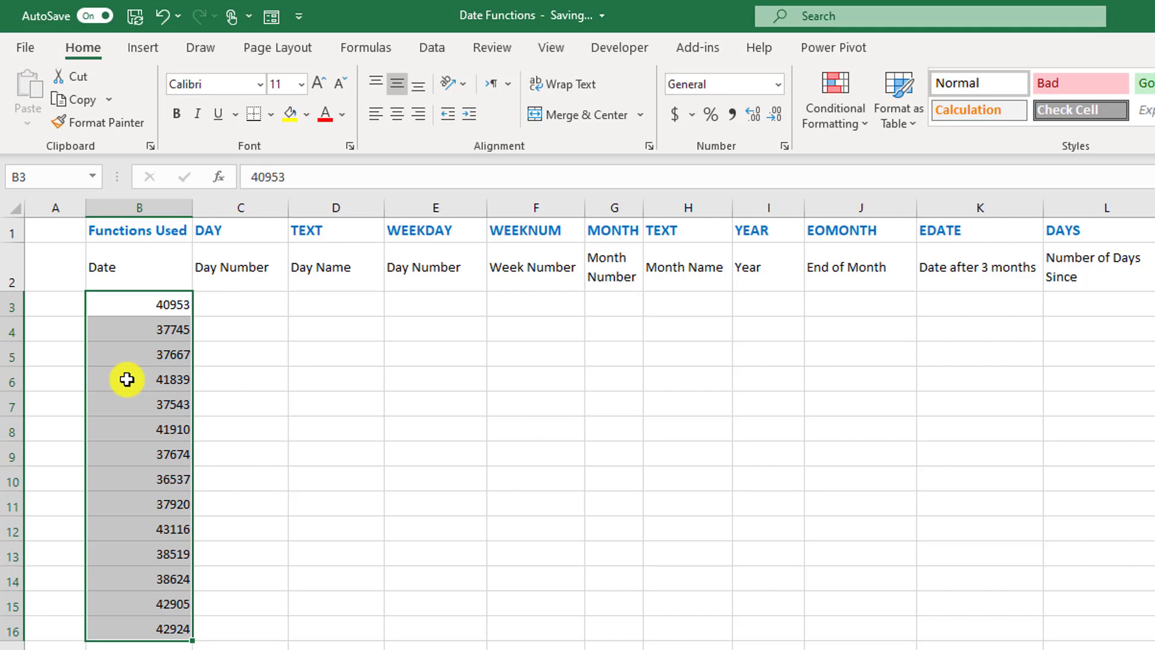
left_click(779, 85)
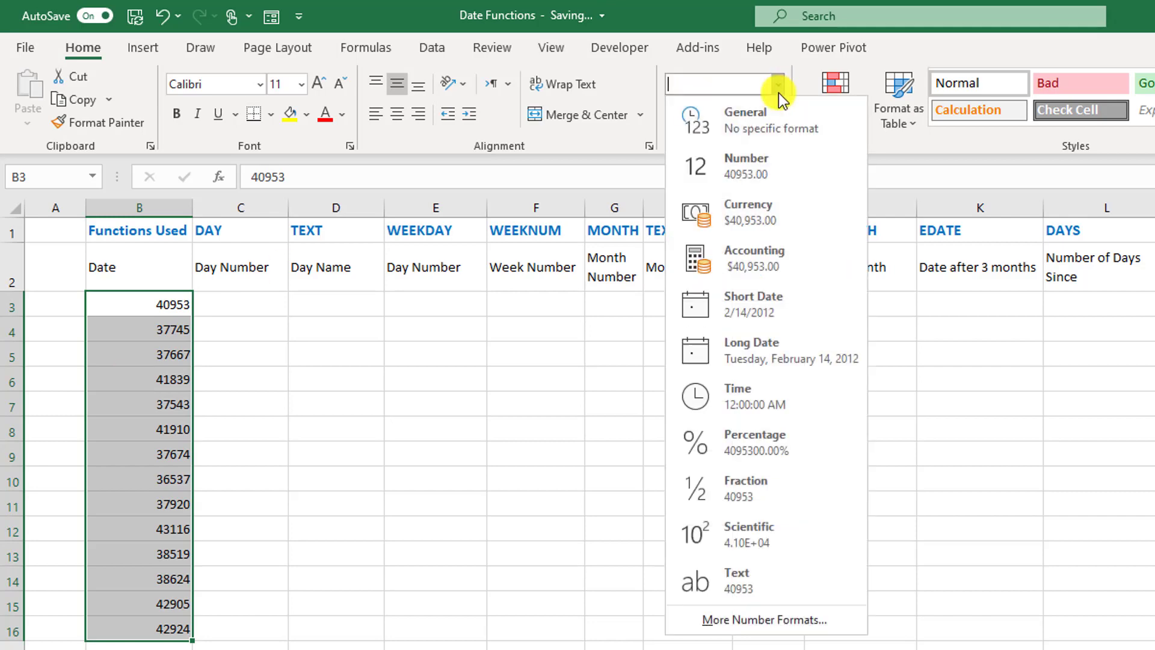
left_click(767, 313)
left_click(147, 330)
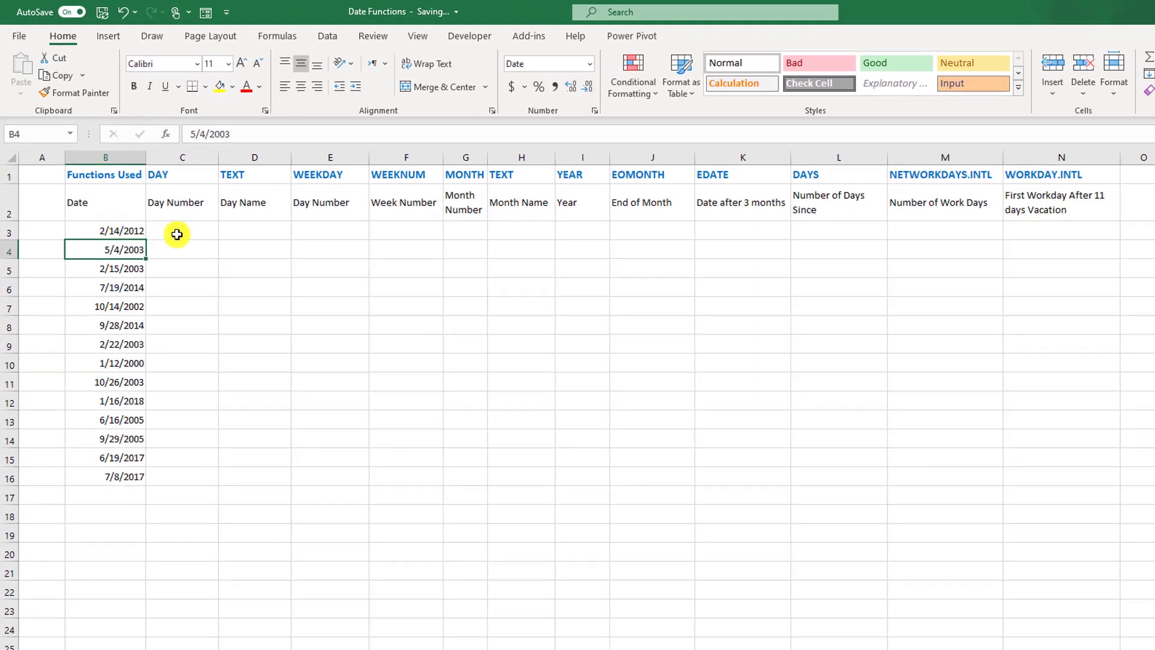
left_click_drag(143, 212, 909, 208)
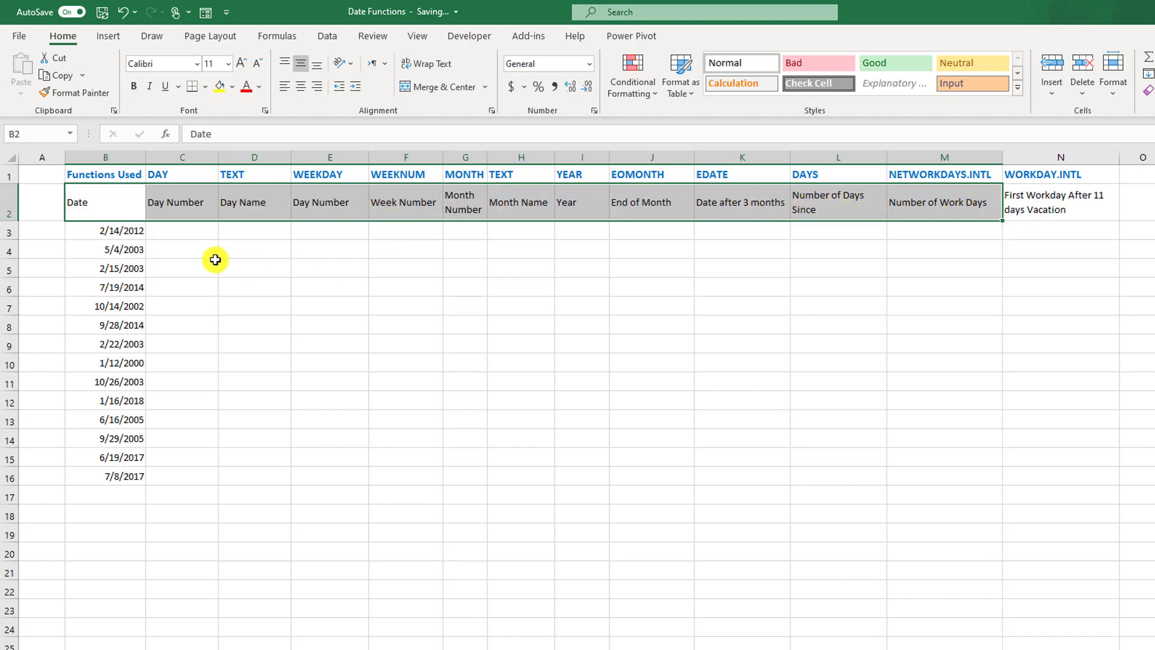
Step: Enter =DAY(B3) in C3 and fill the formula down the Day Number column for all dates
left_click(166, 230)
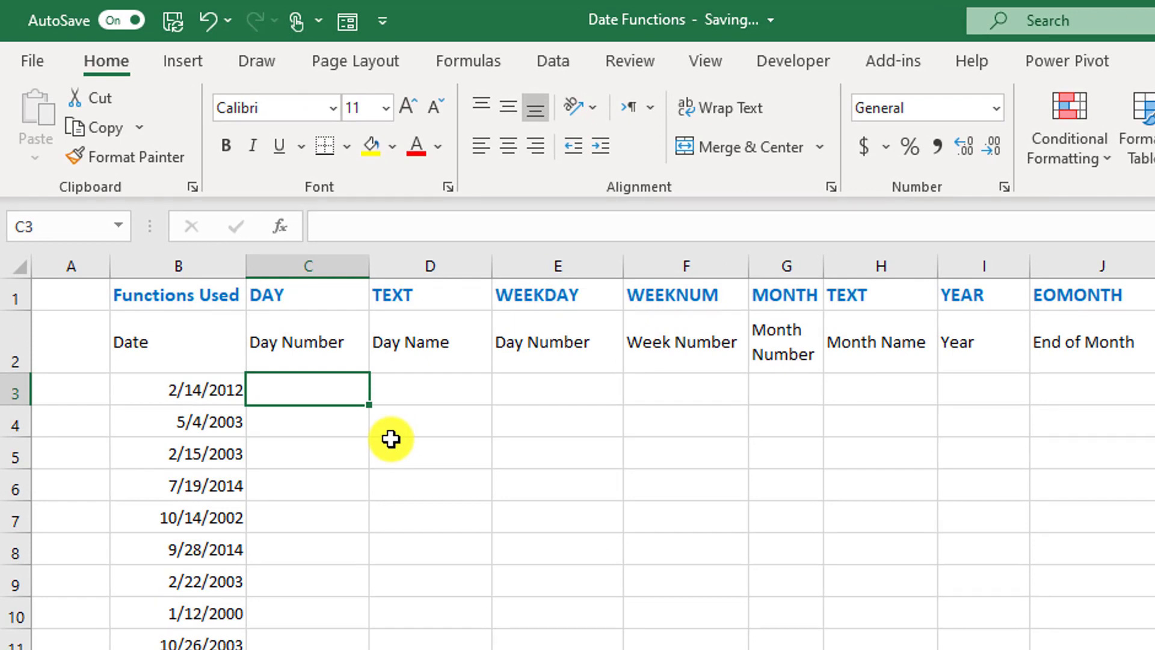
type("=da")
key("Tab")
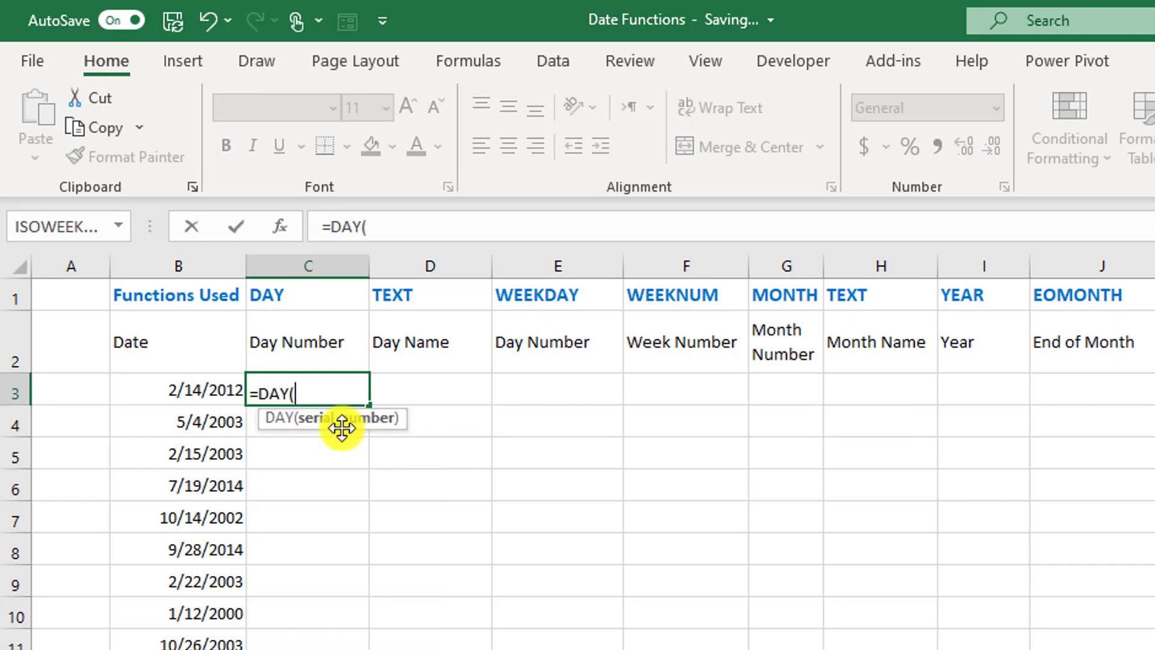
left_click(240, 391)
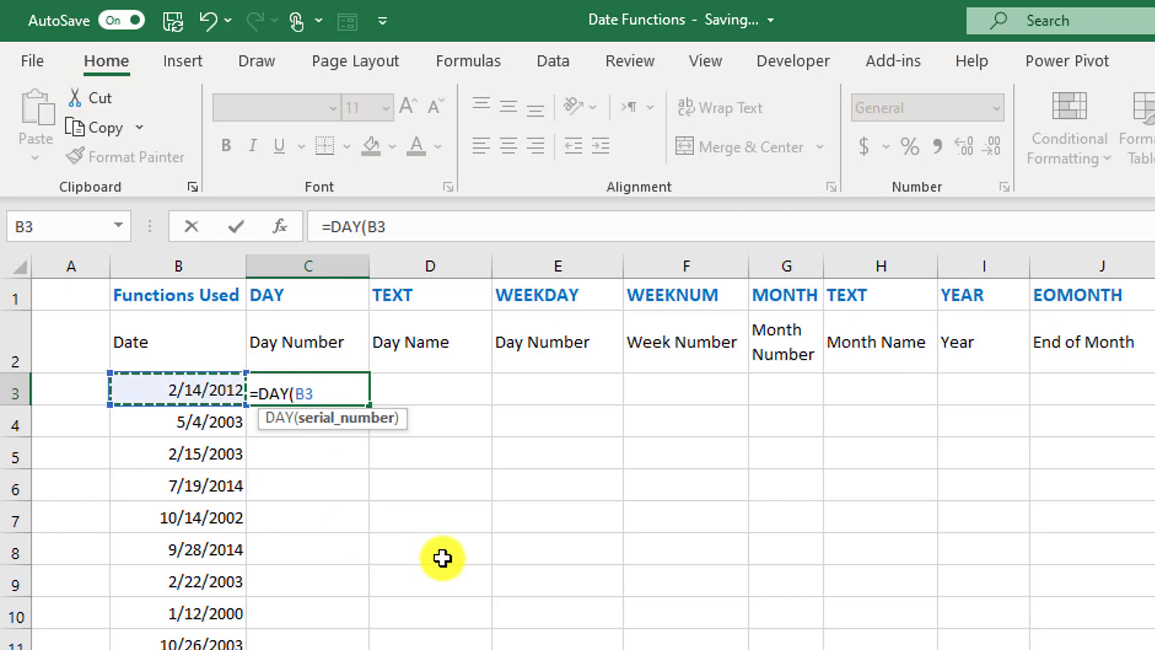
key("Return")
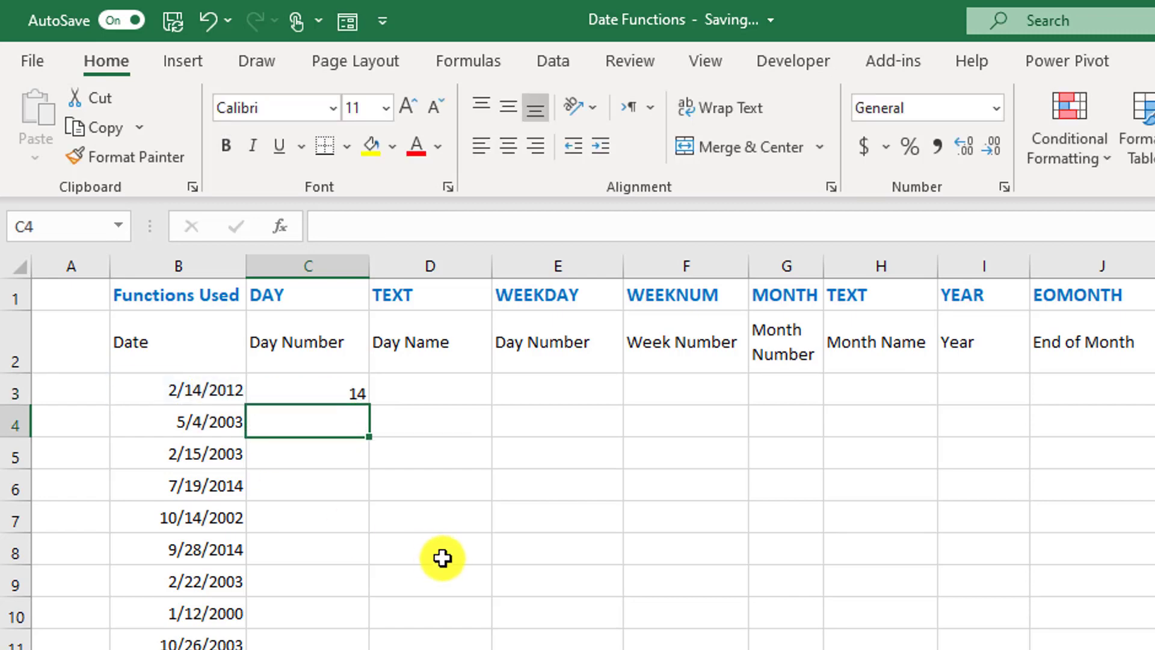
left_click(283, 388)
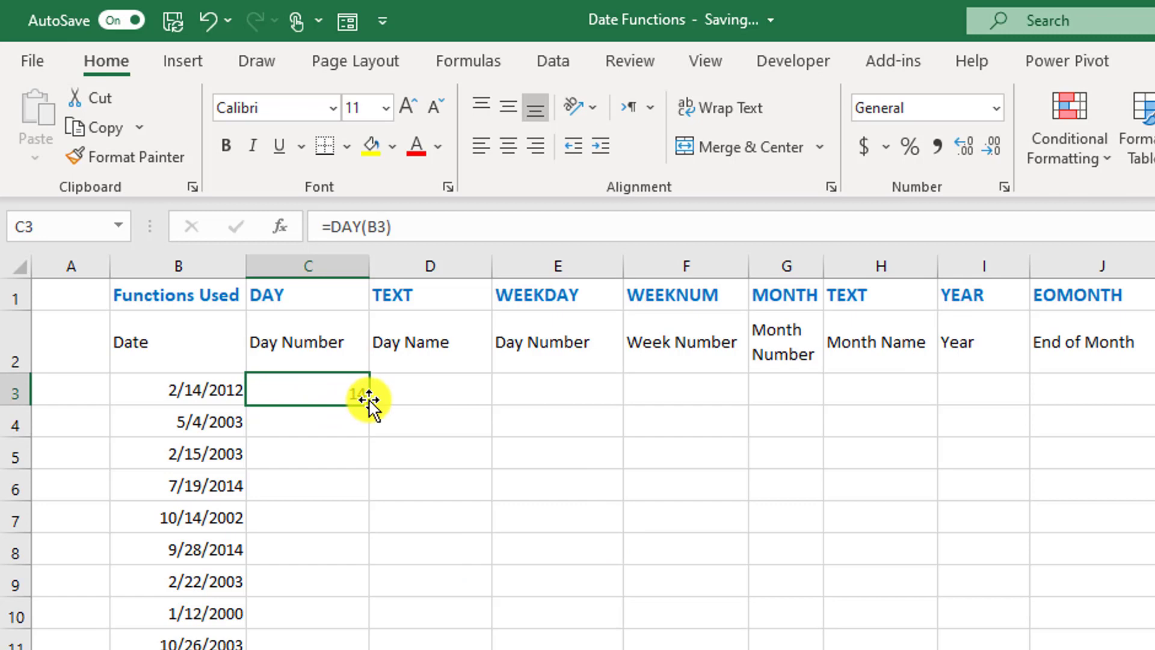
double_click(369, 400)
Step: Enter =TEXT(B3,"dddd") in D3 and fill the formula down the Day Name column for all dates
left_click(443, 393)
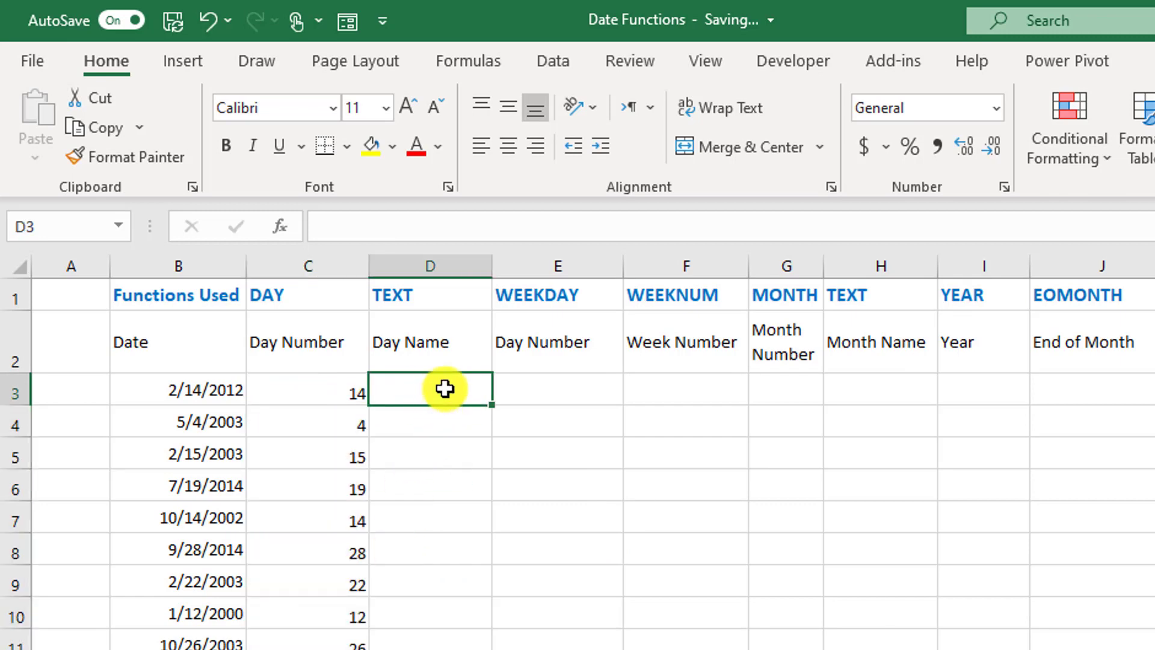
type("=")
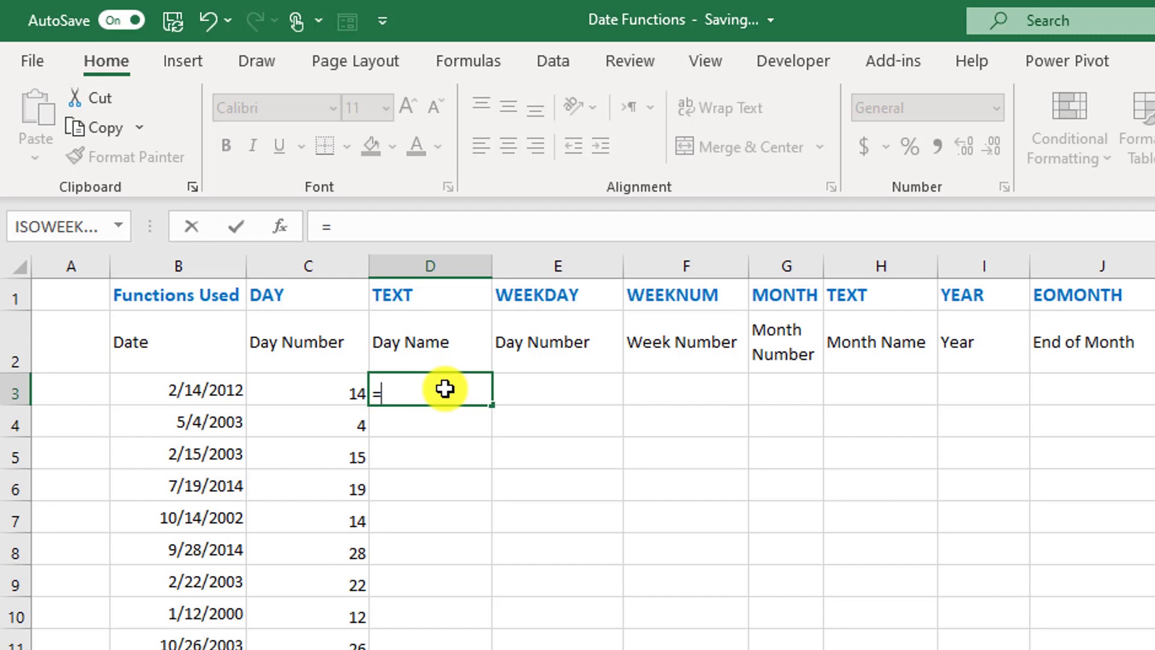
type("text")
key("Tab")
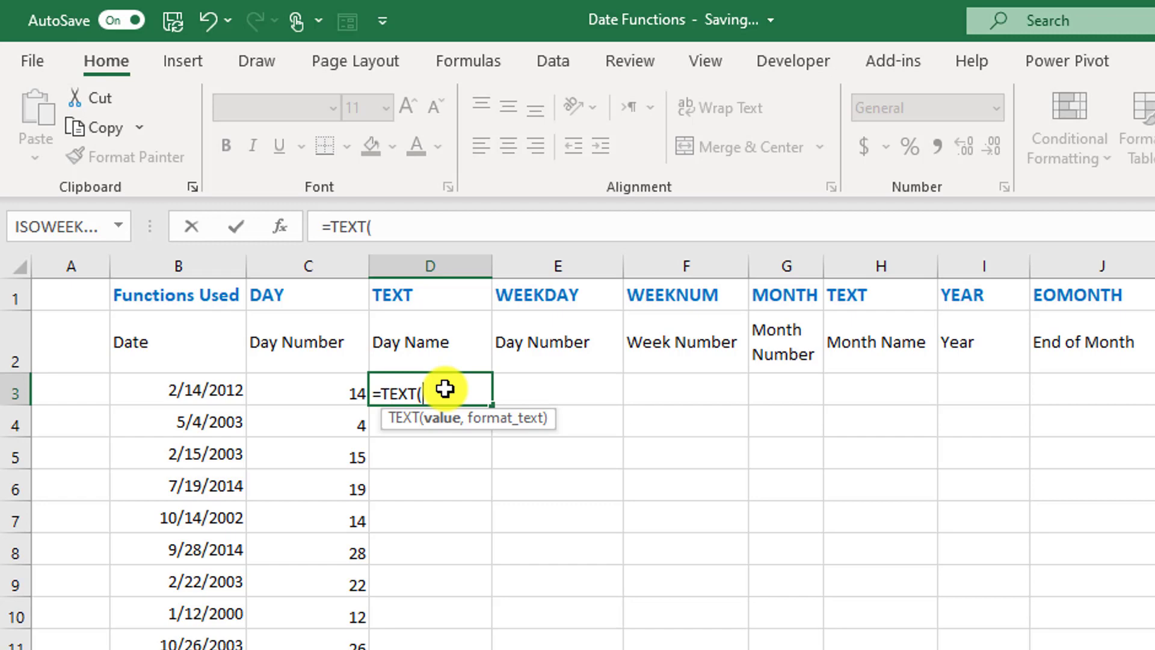
left_click(205, 391)
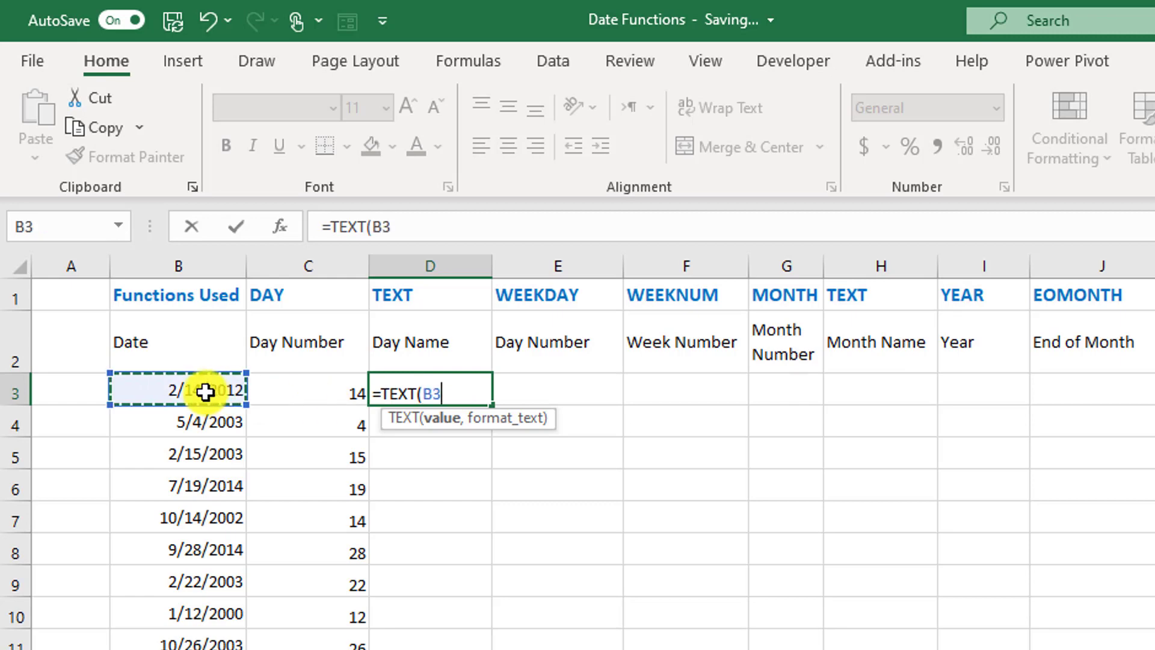
type(",\"")
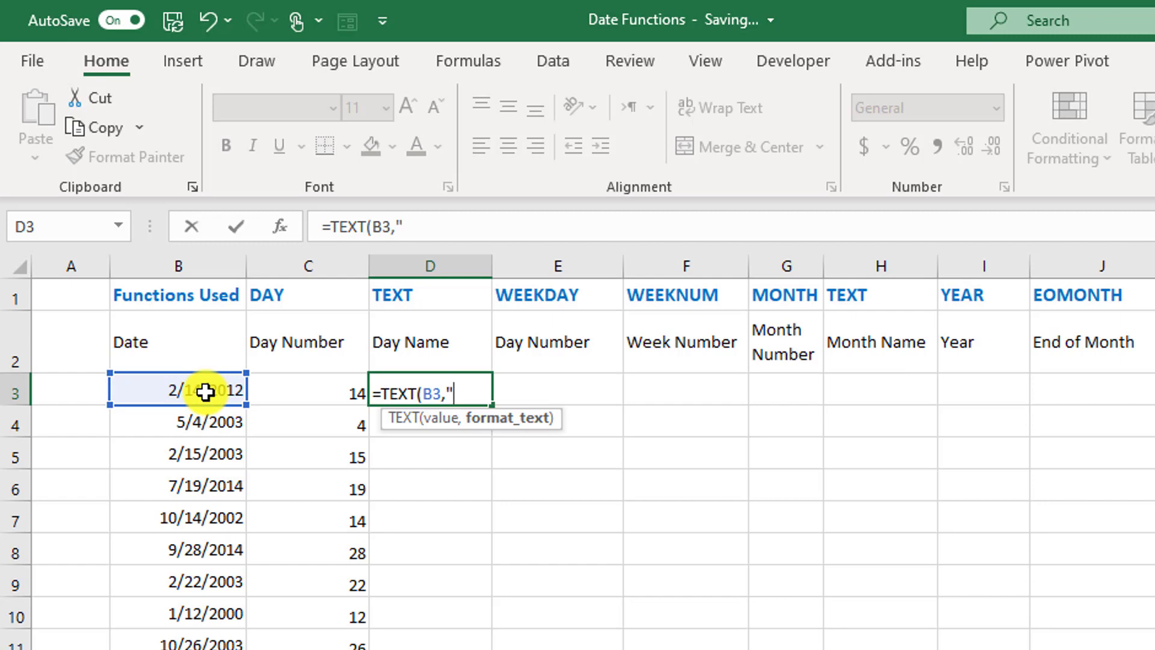
type("ddd")
type("d")
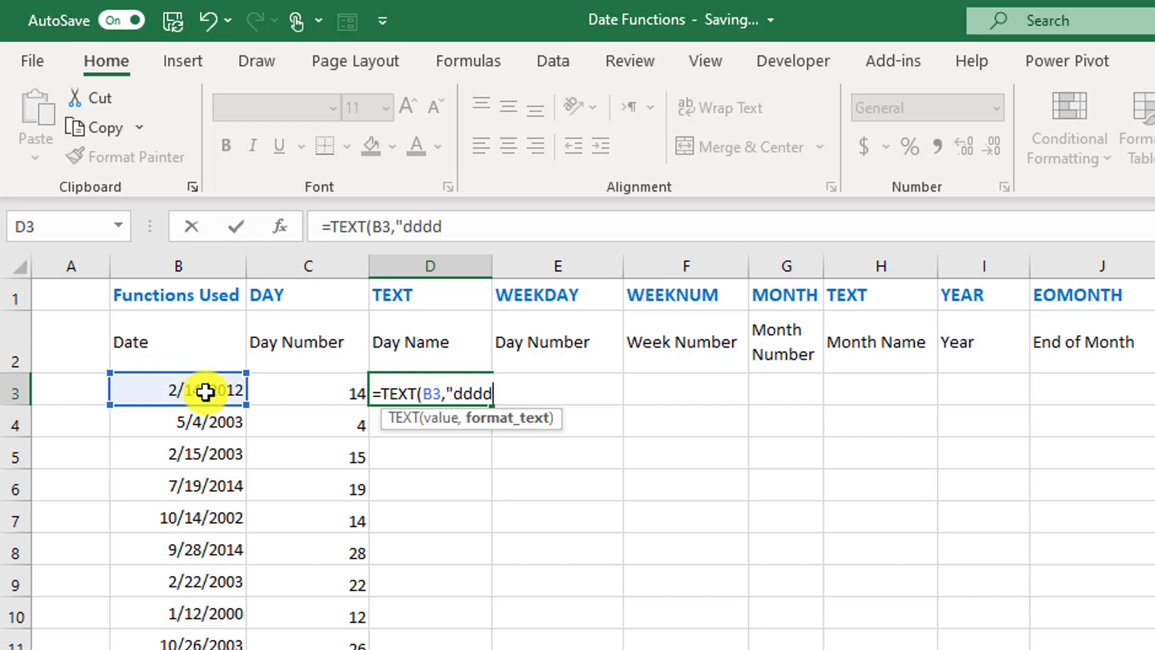
type("\")")
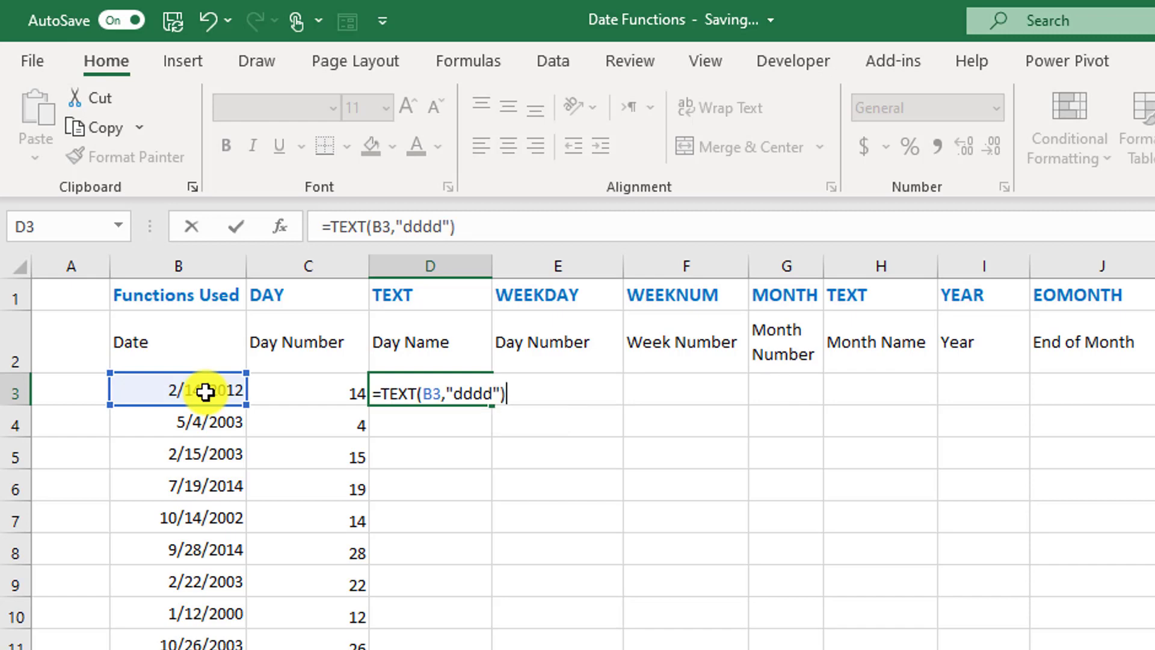
key("Return")
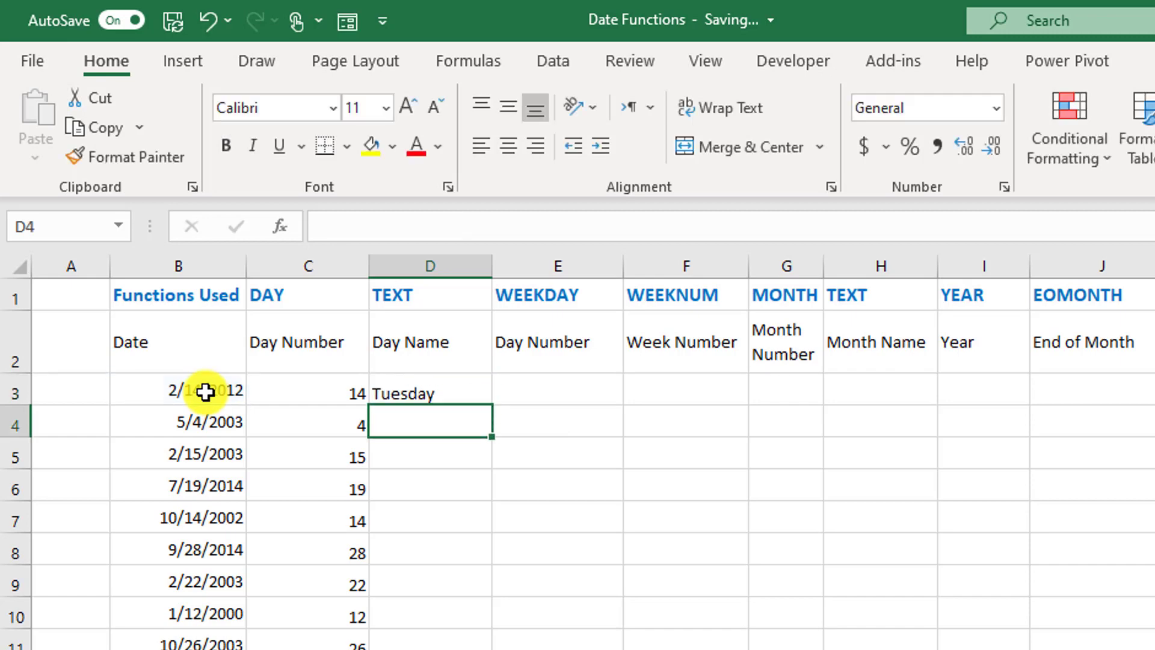
left_click(423, 395)
double_click(492, 404)
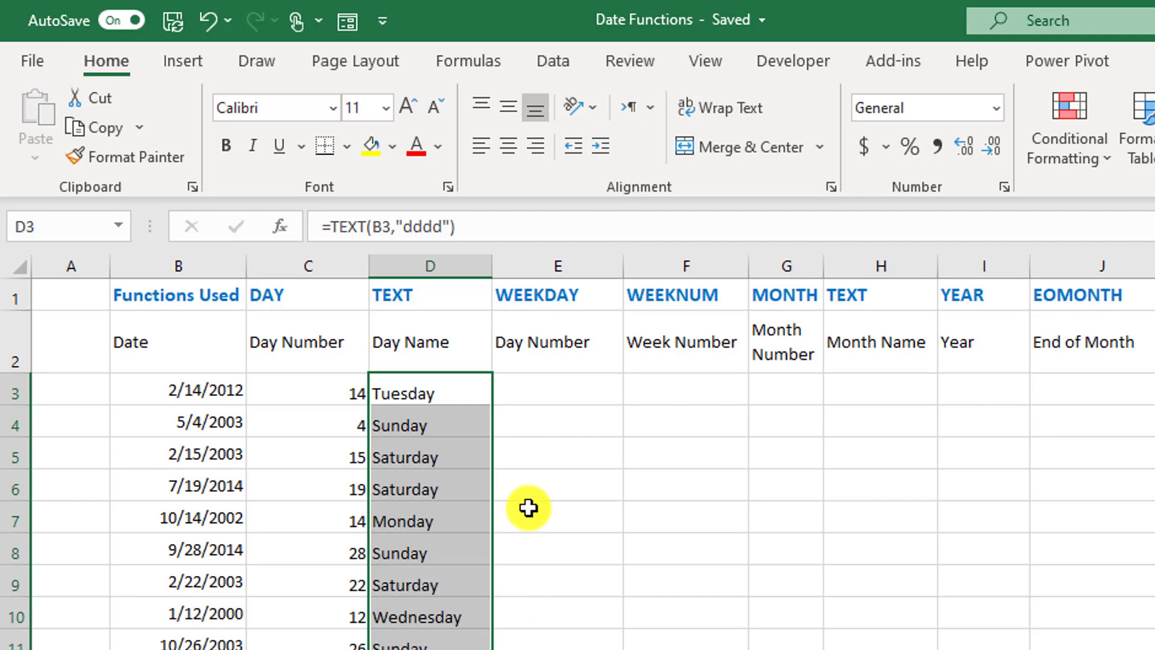
Step: Enter =WEEKDAY(B3) in E3 without a return type and fill the formula down the column for all dates
left_click(592, 380)
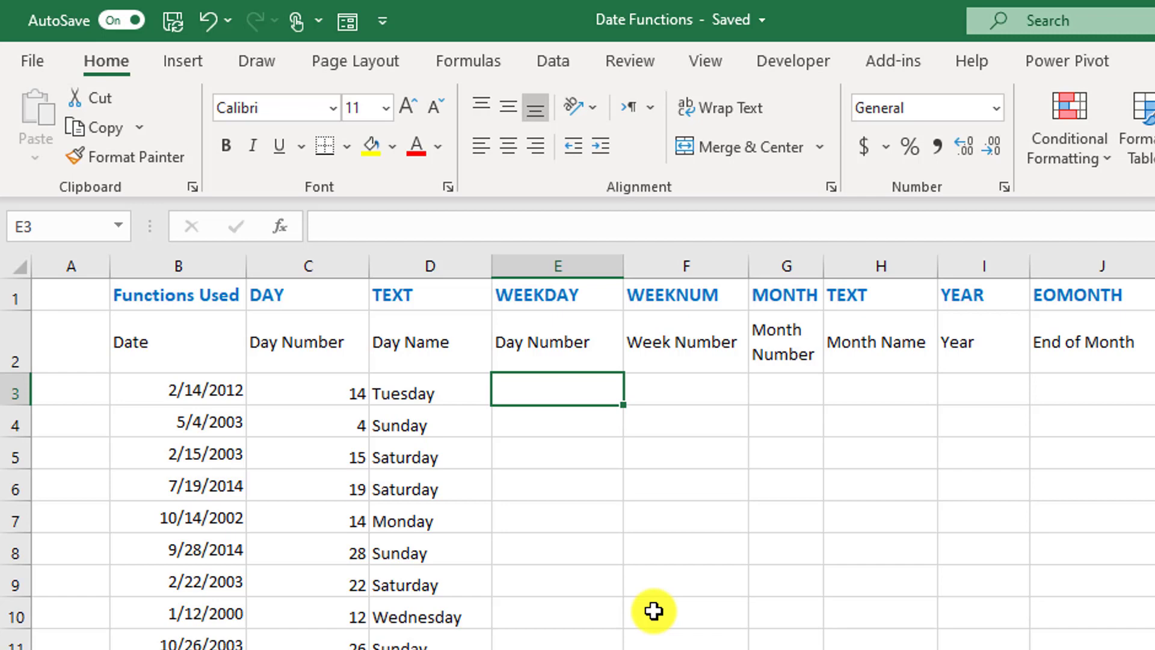
type("=")
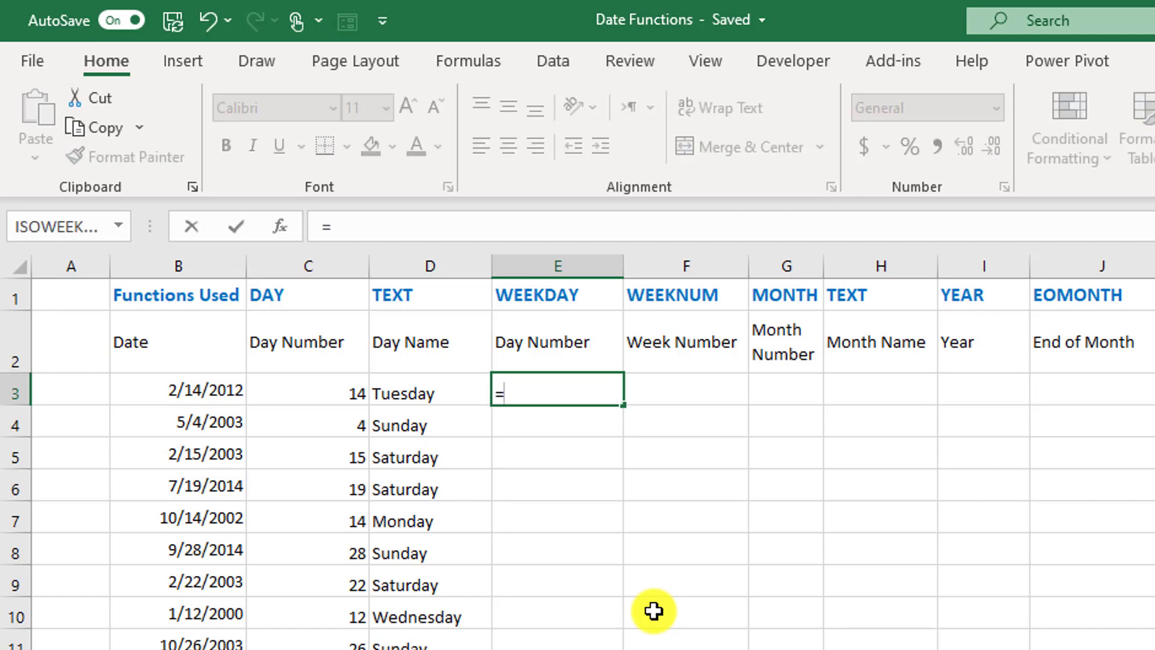
type("week")
key("Tab")
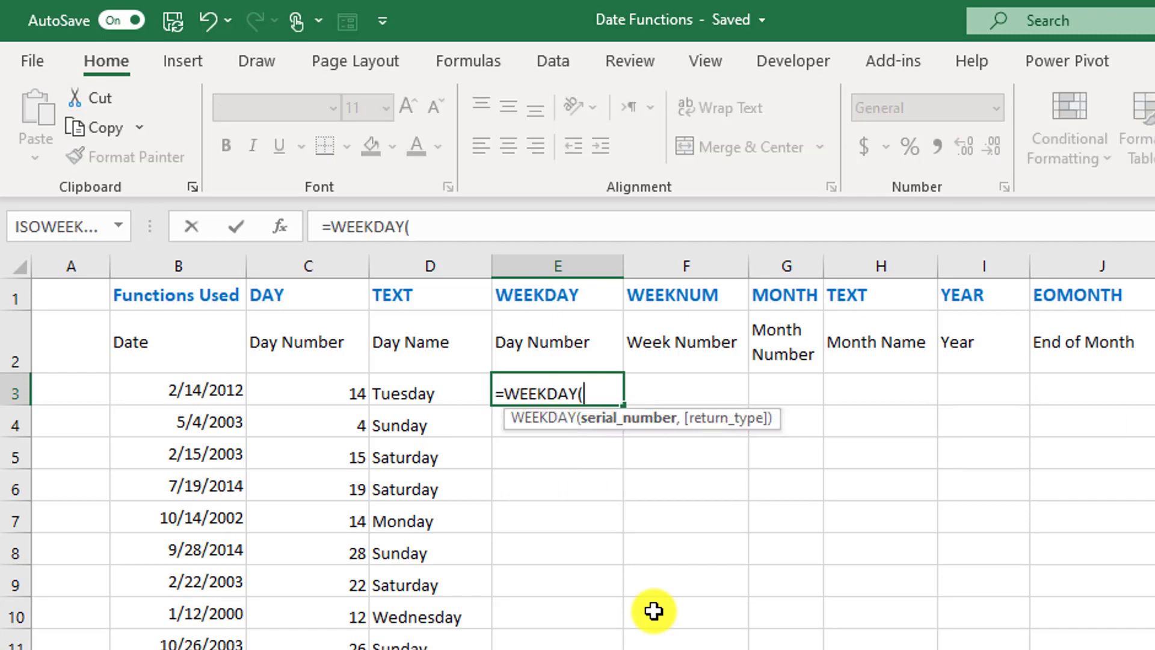
left_click(180, 392)
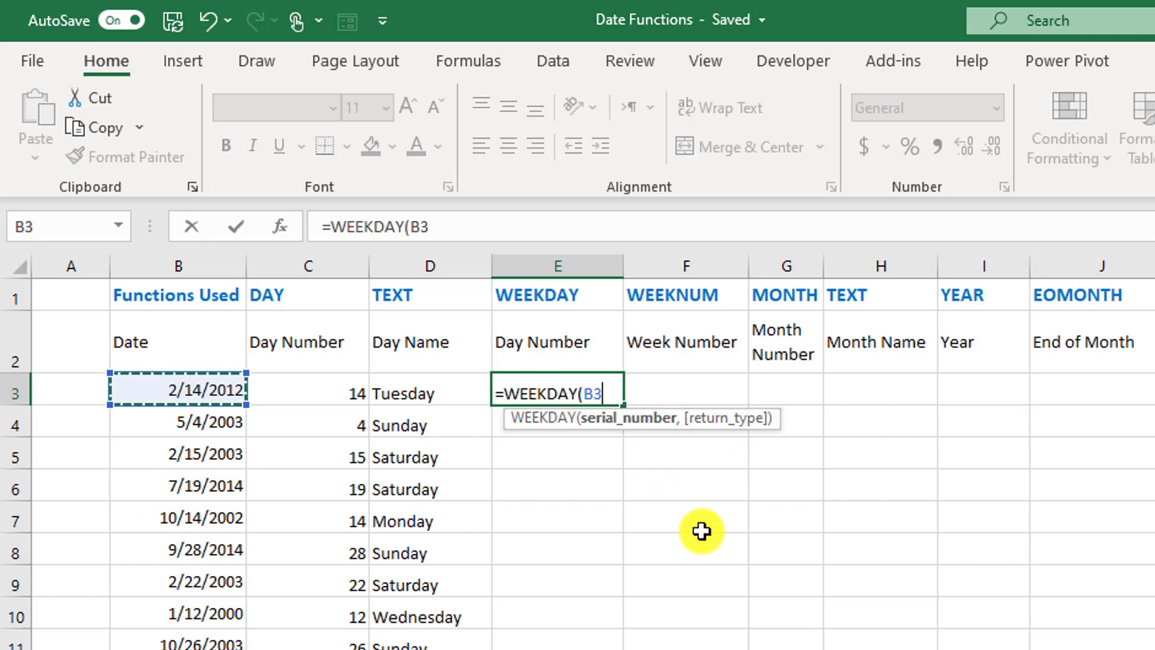
type(",")
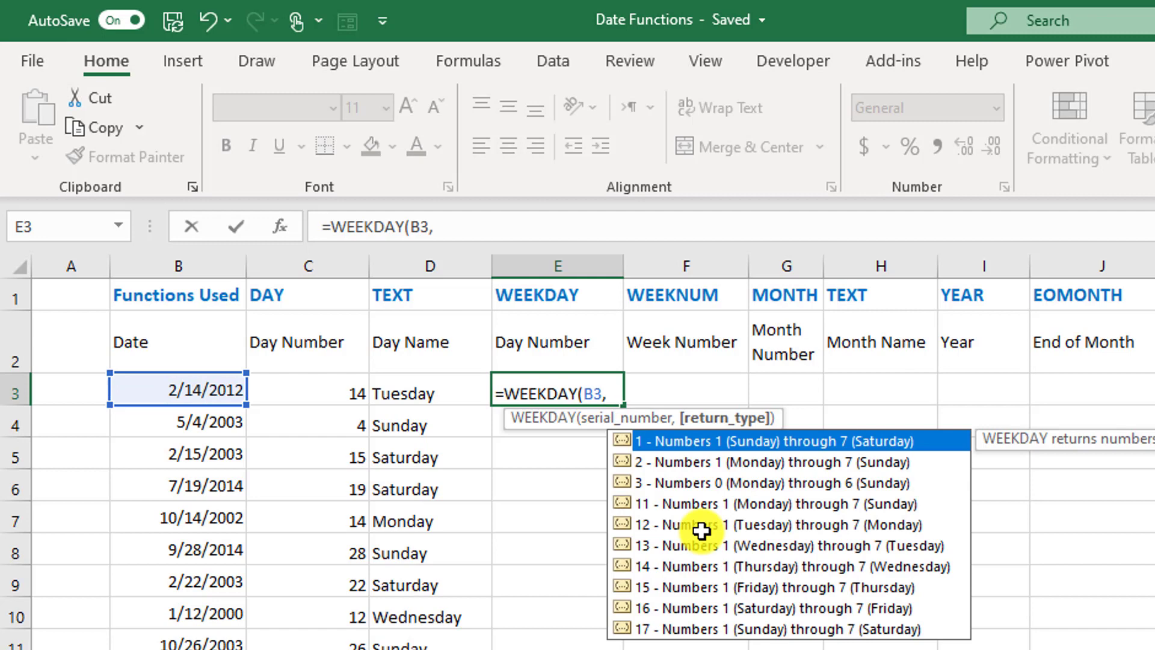
key("Escape")
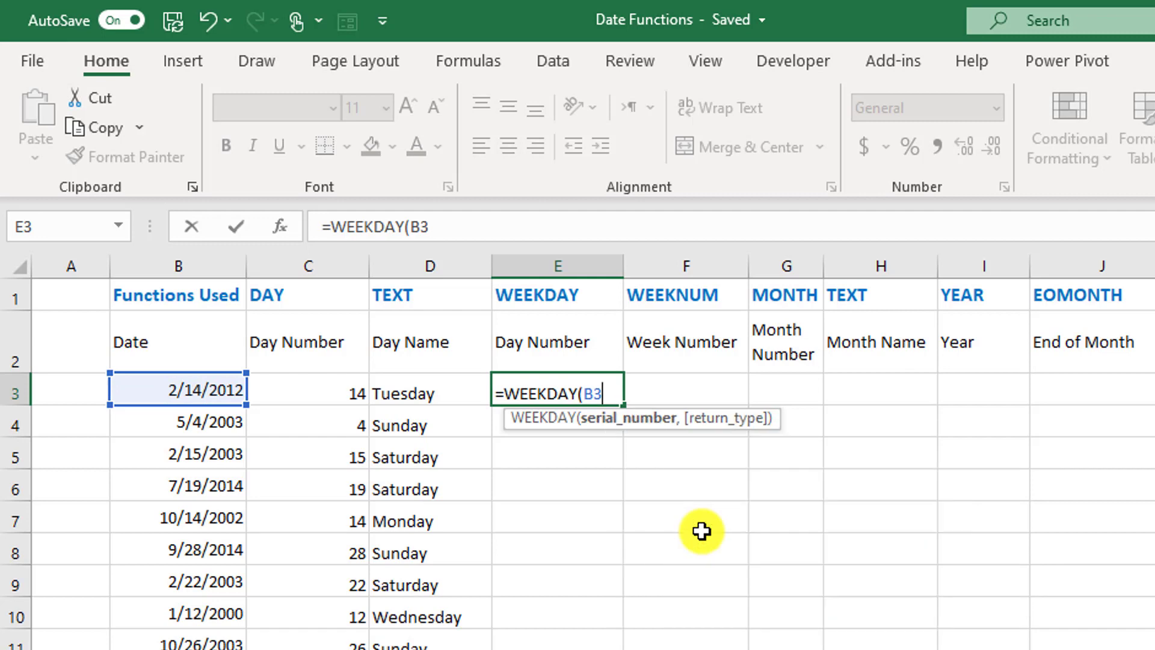
key("BackSpace")
type(")")
key("Return")
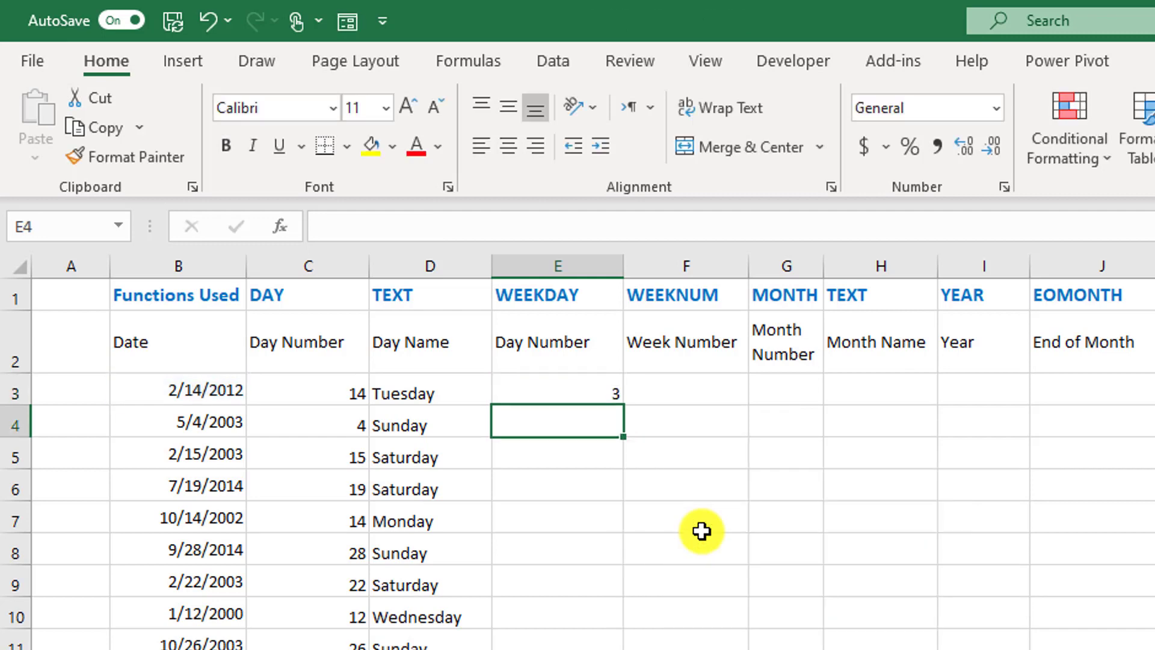
left_click(565, 394)
left_click_drag(623, 405, 623, 405)
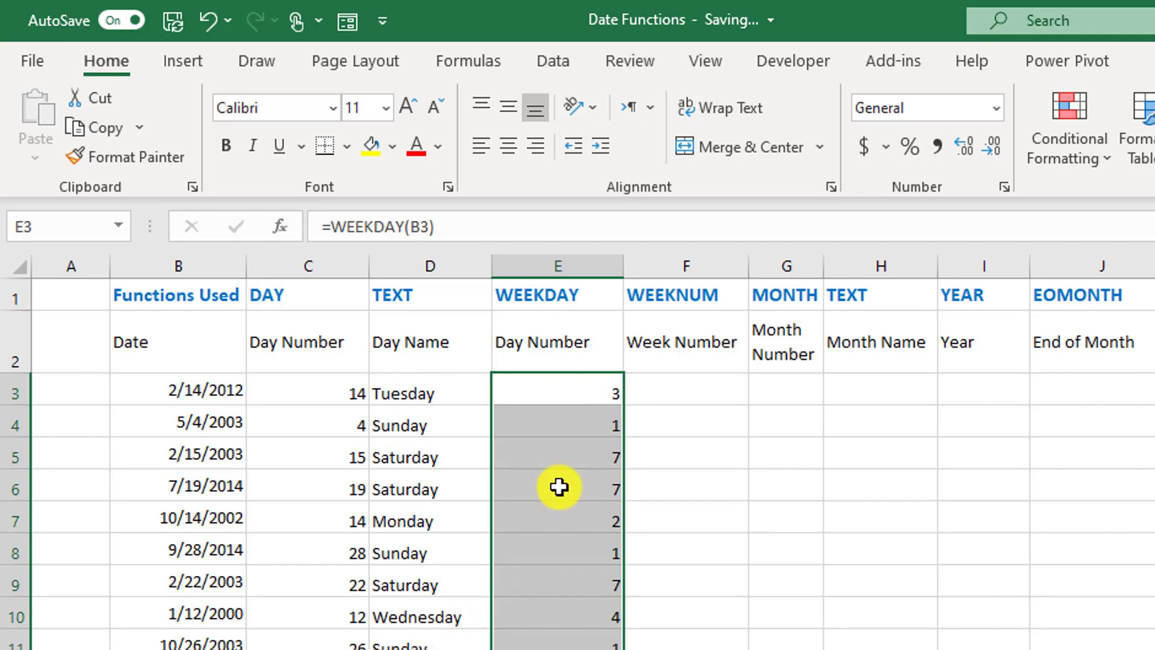
Step: Enter =WEEKNUM(B3) in F3 to get the week number of the first date
left_click(686, 421)
left_click(692, 379)
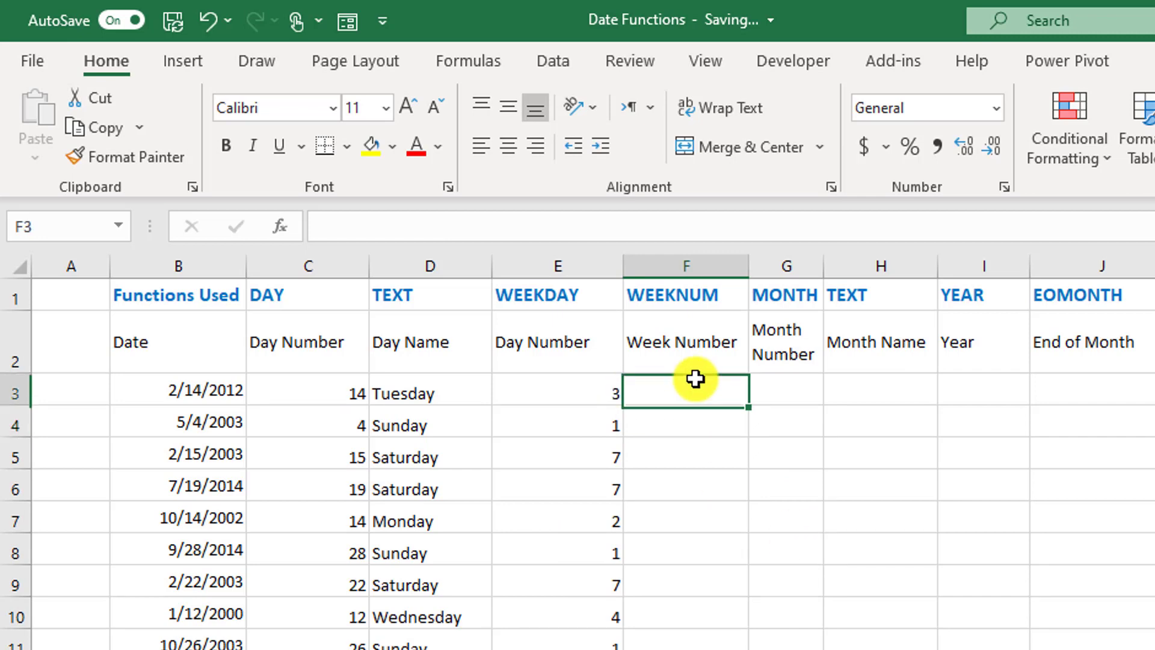
type("=week")
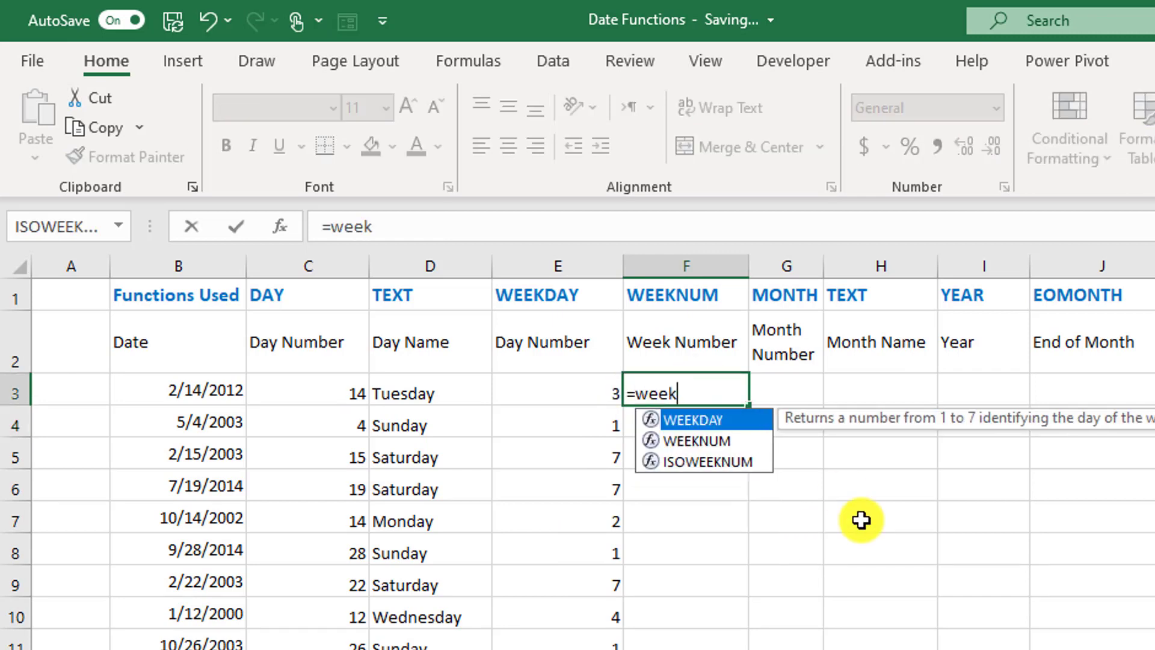
key("Down")
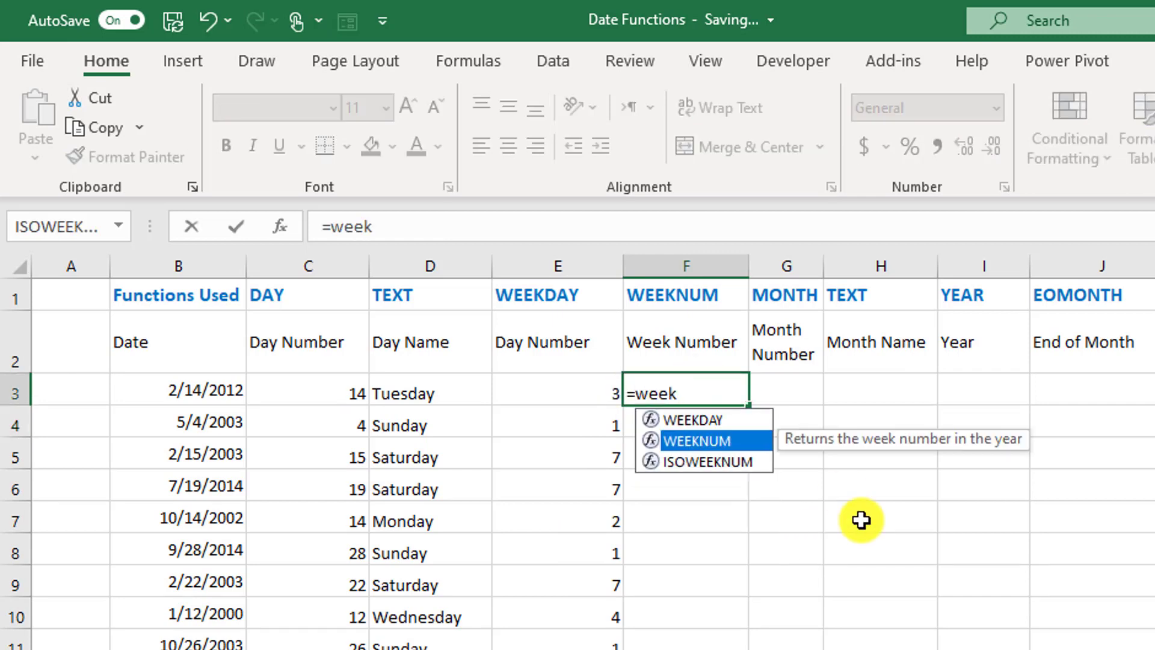
key("Tab")
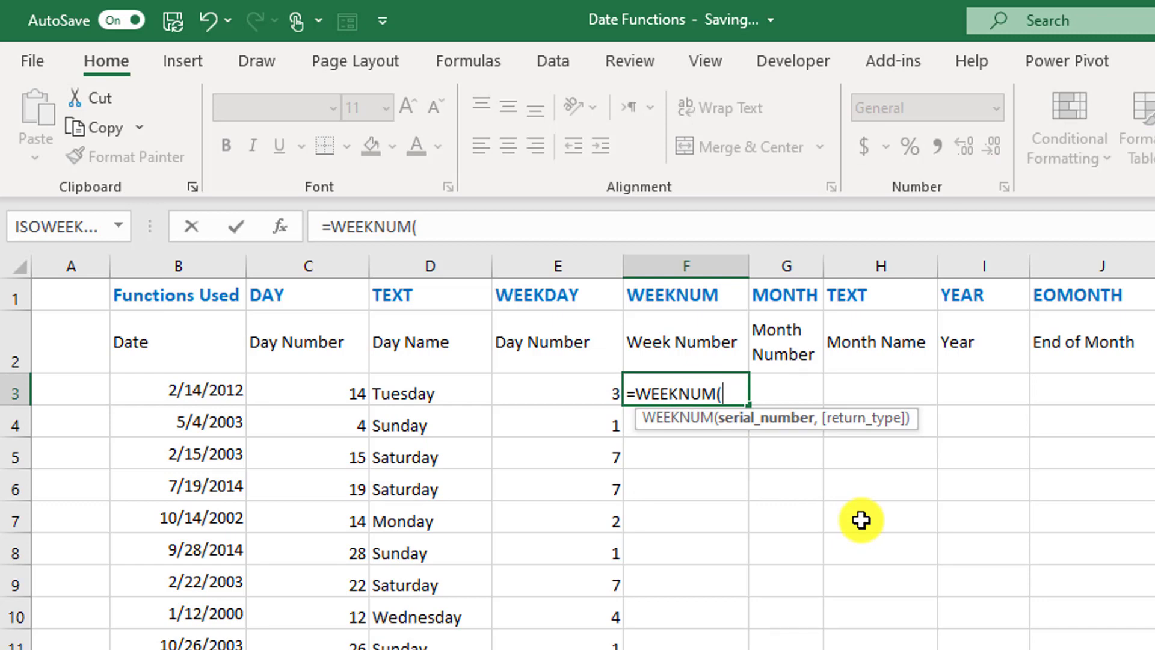
left_click(168, 394)
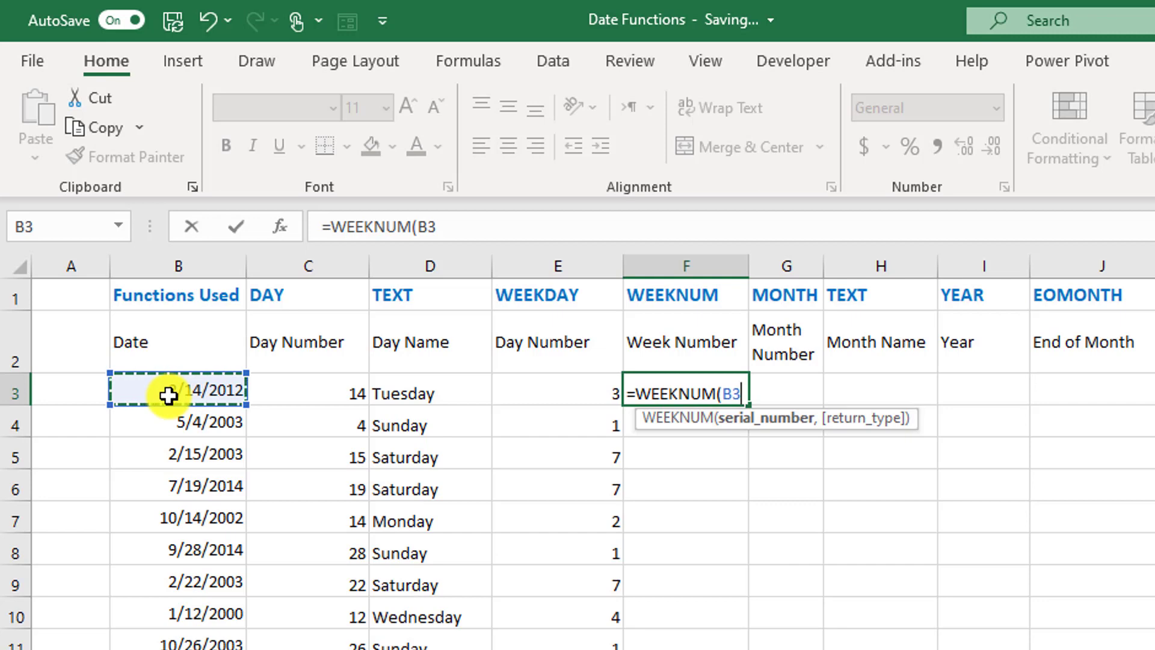
type(")")
key("Return")
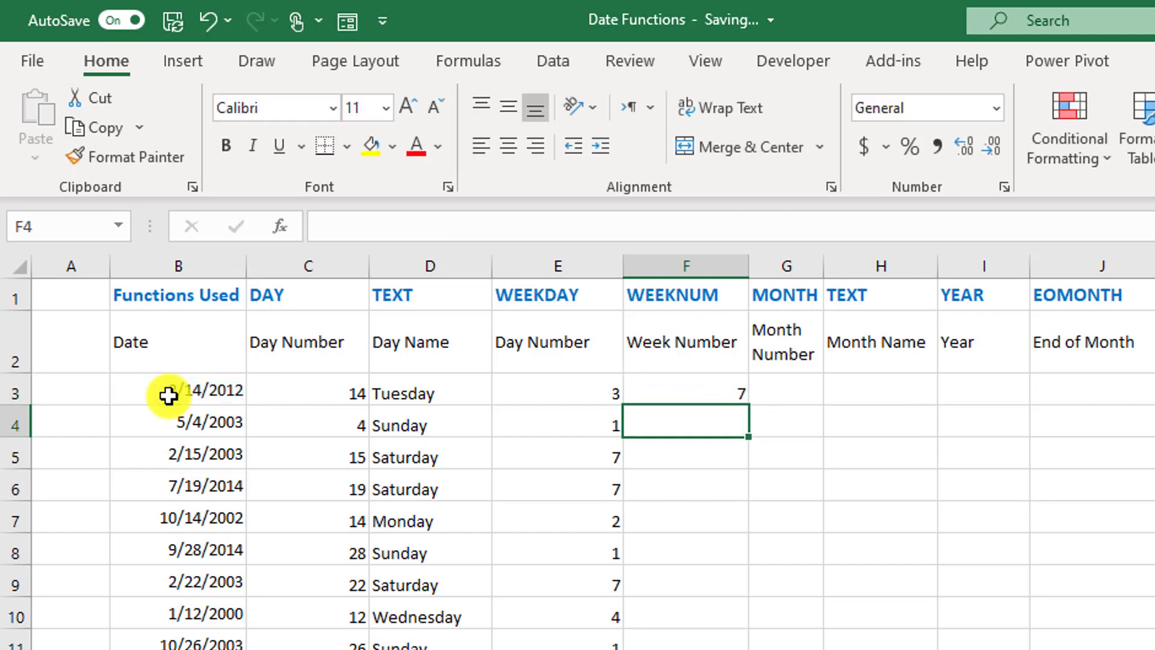
Step: Fill the WEEKNUM formula in F3 down the Week Number column for all dates
left_click(744, 400)
left_click(752, 409)
left_click(746, 401)
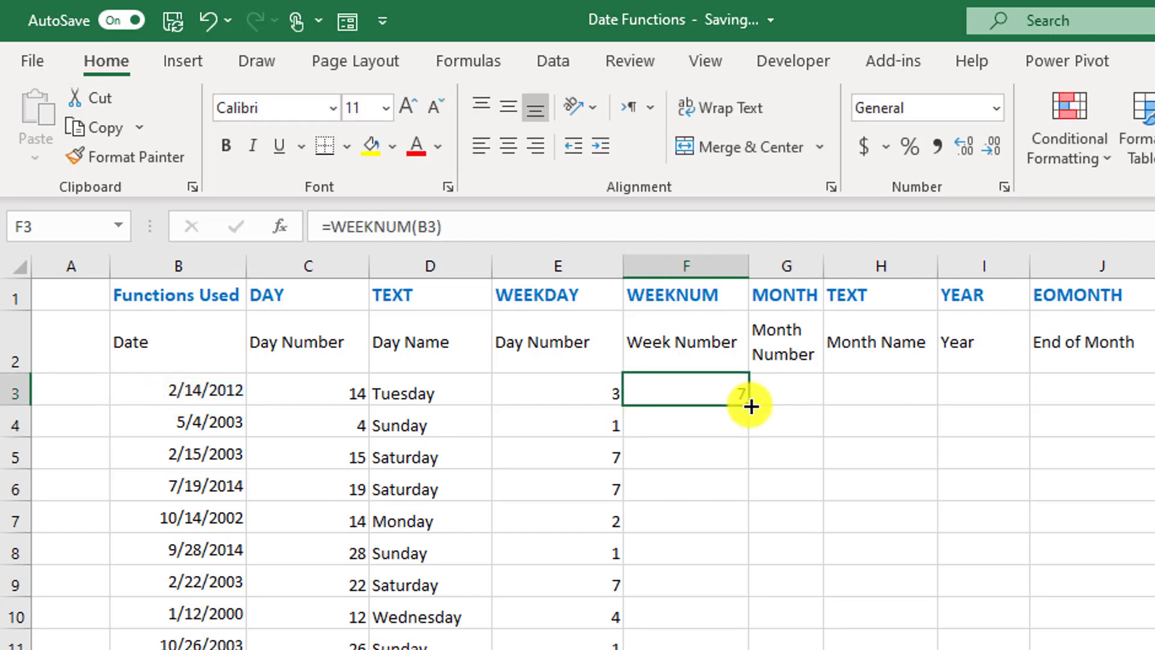
double_click(751, 406)
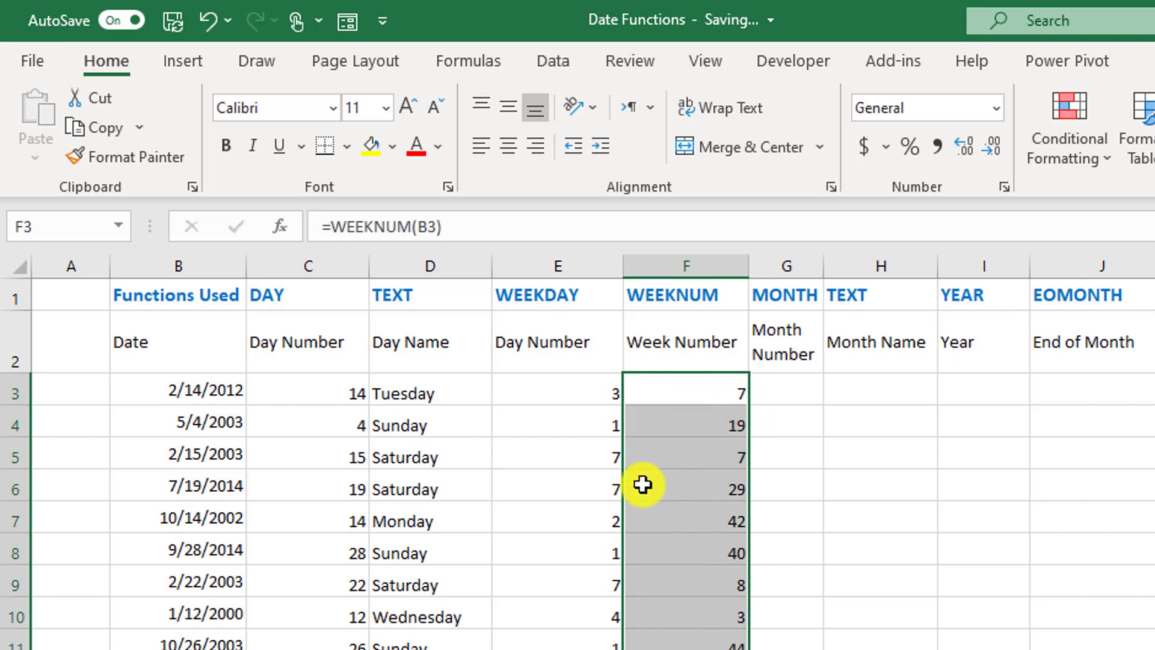
Step: Enter =MONTH(B3) in G3 to get the month number of the first date
key("Right")
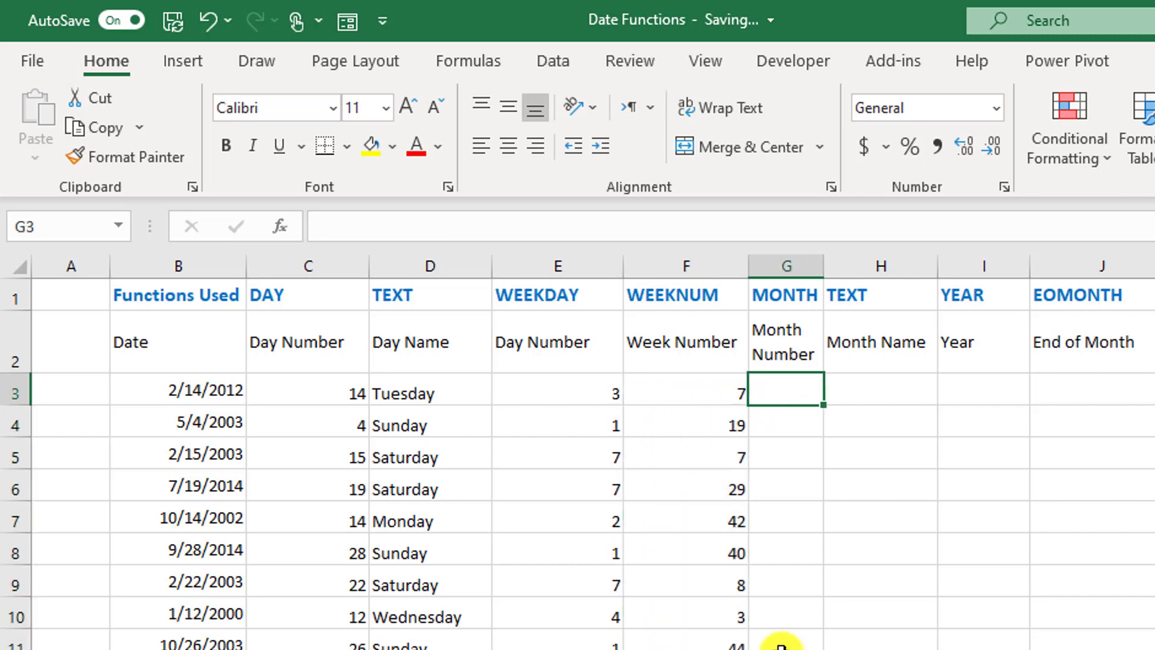
type("=month")
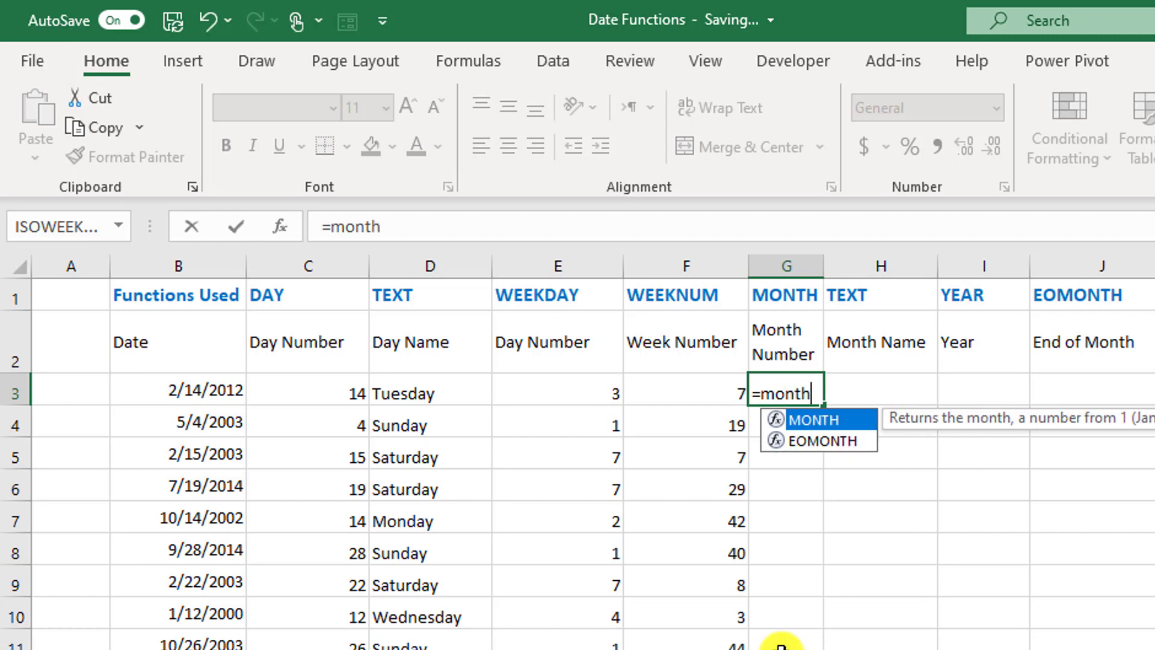
key("Tab")
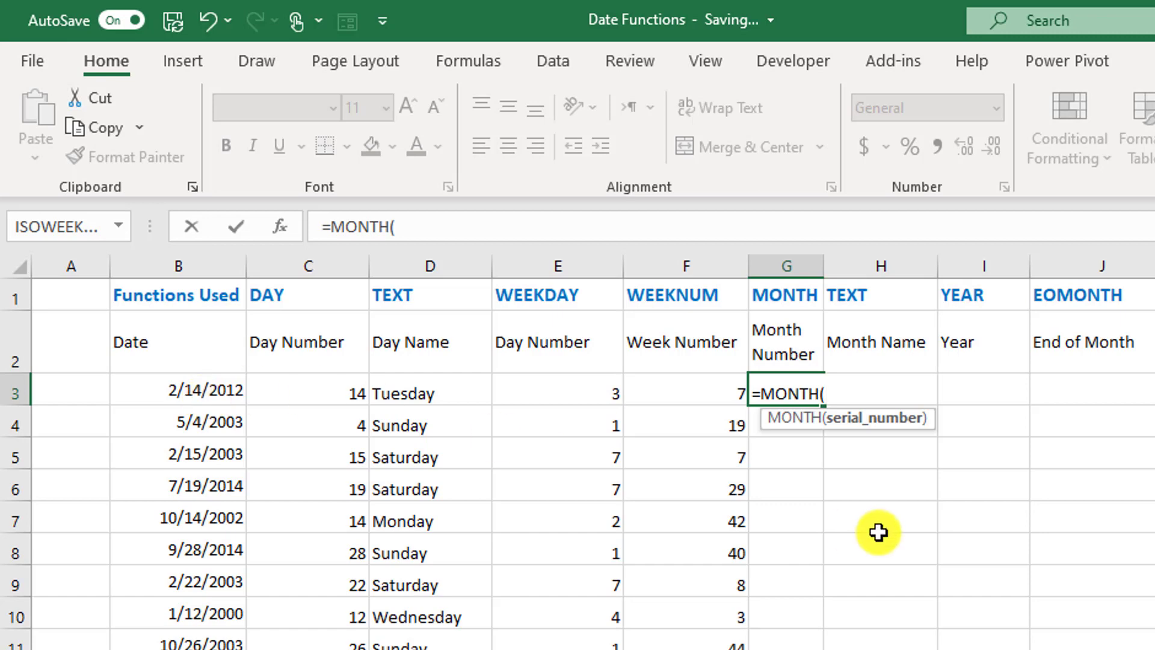
key("BackSpace")
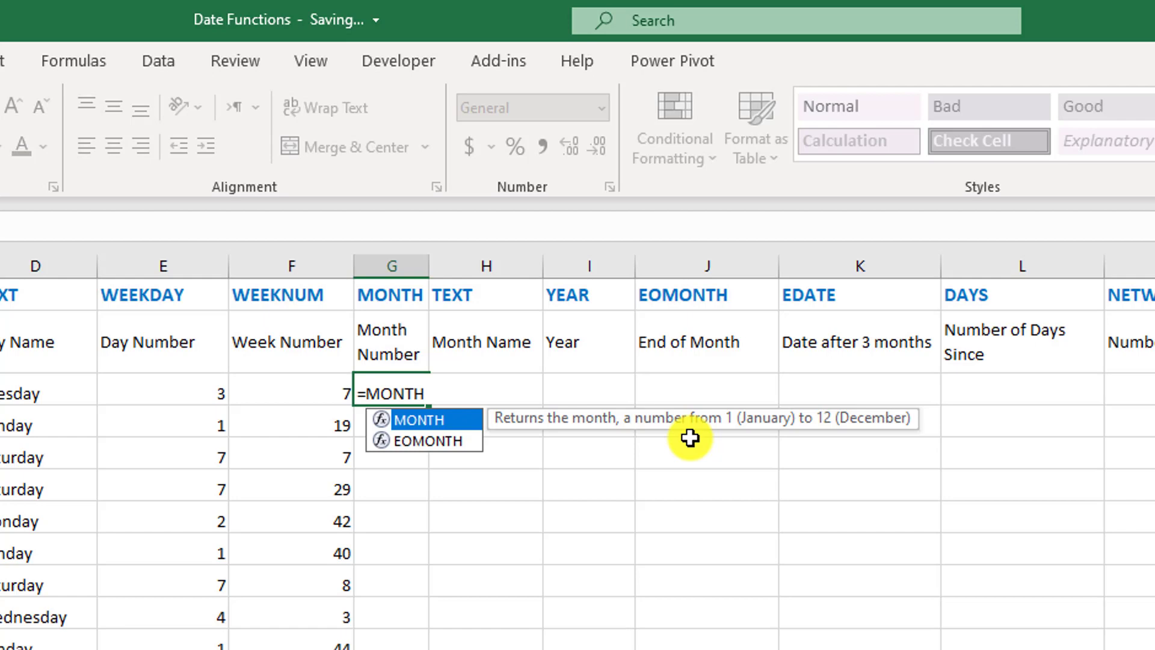
type("(")
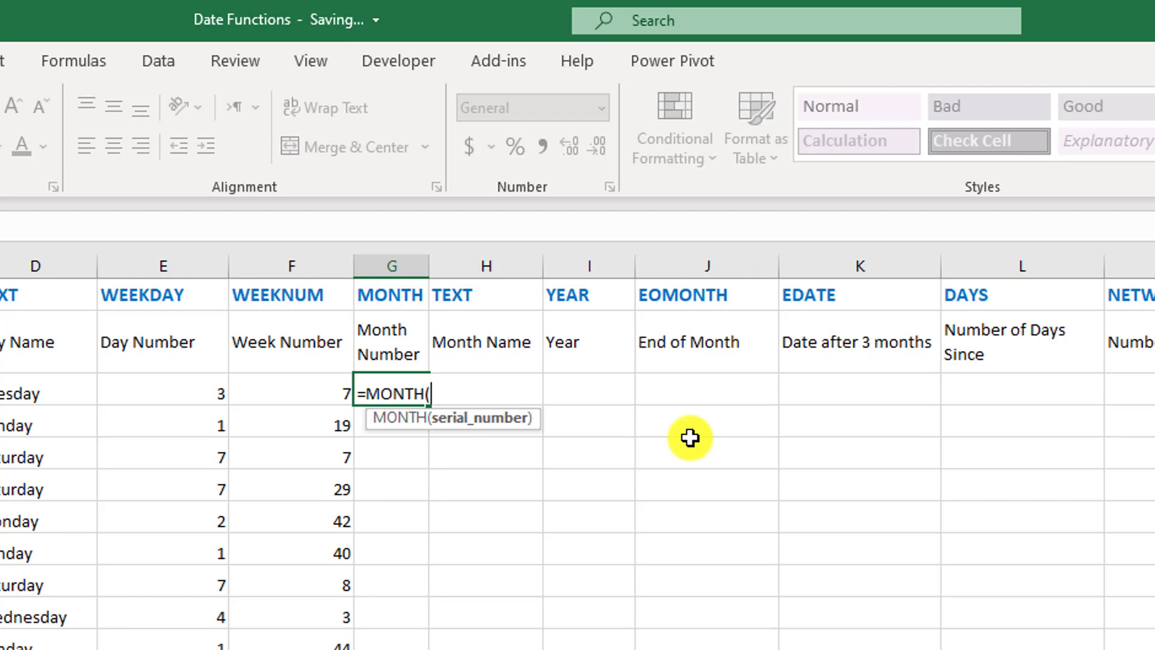
key("BackSpace")
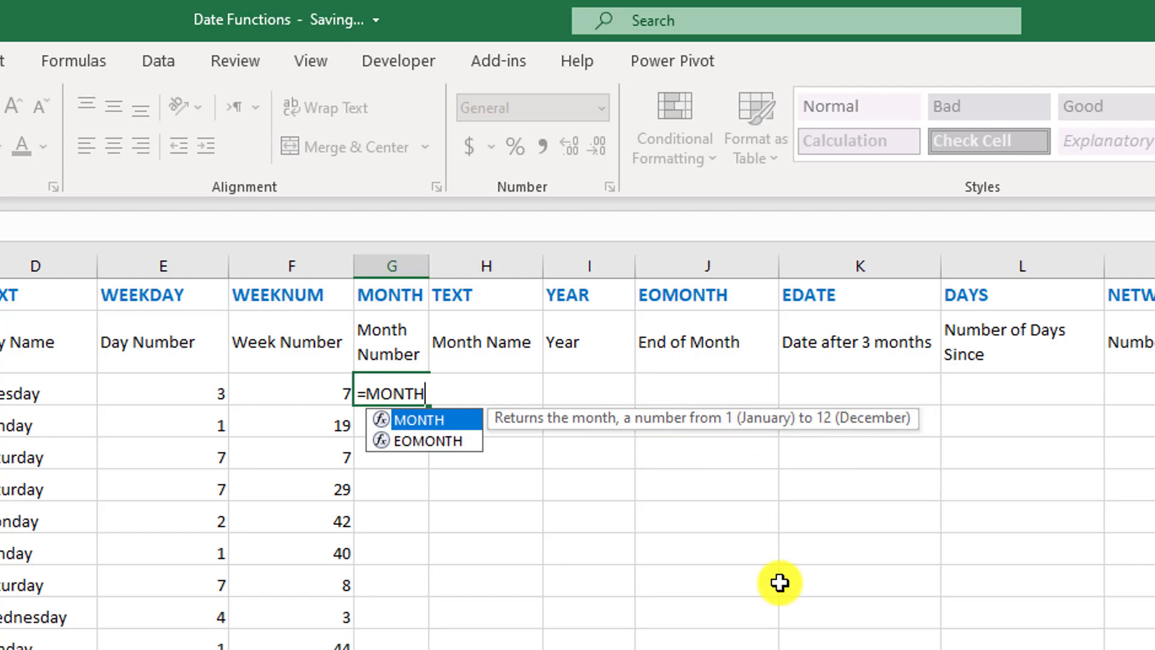
type("(")
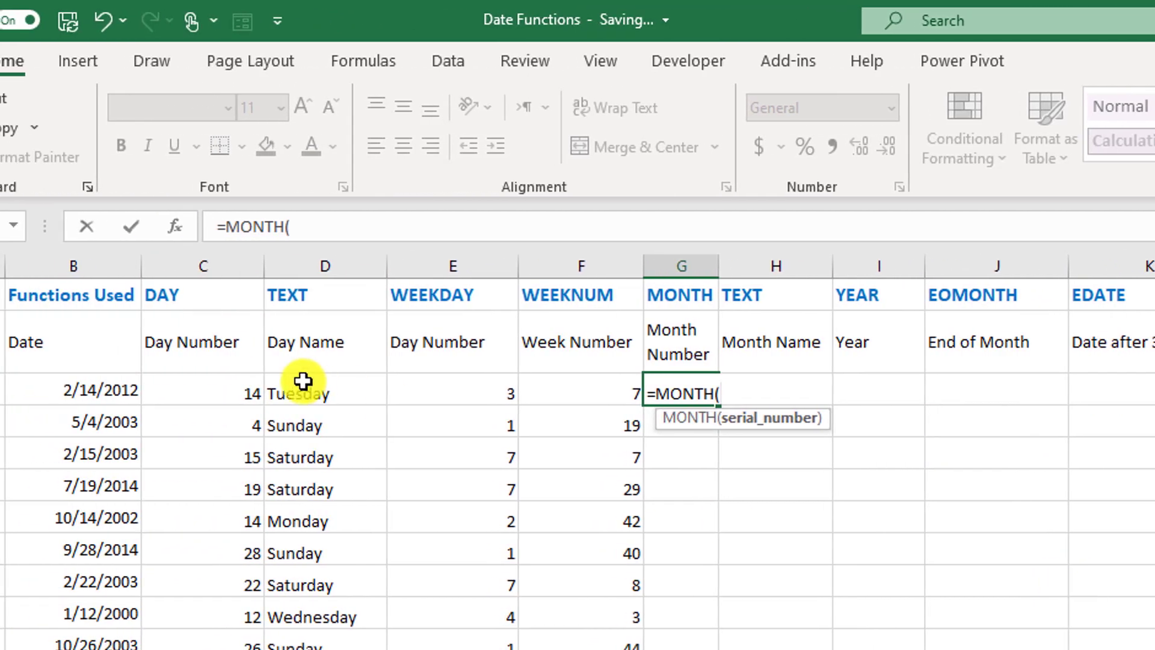
left_click(14, 390)
type(")")
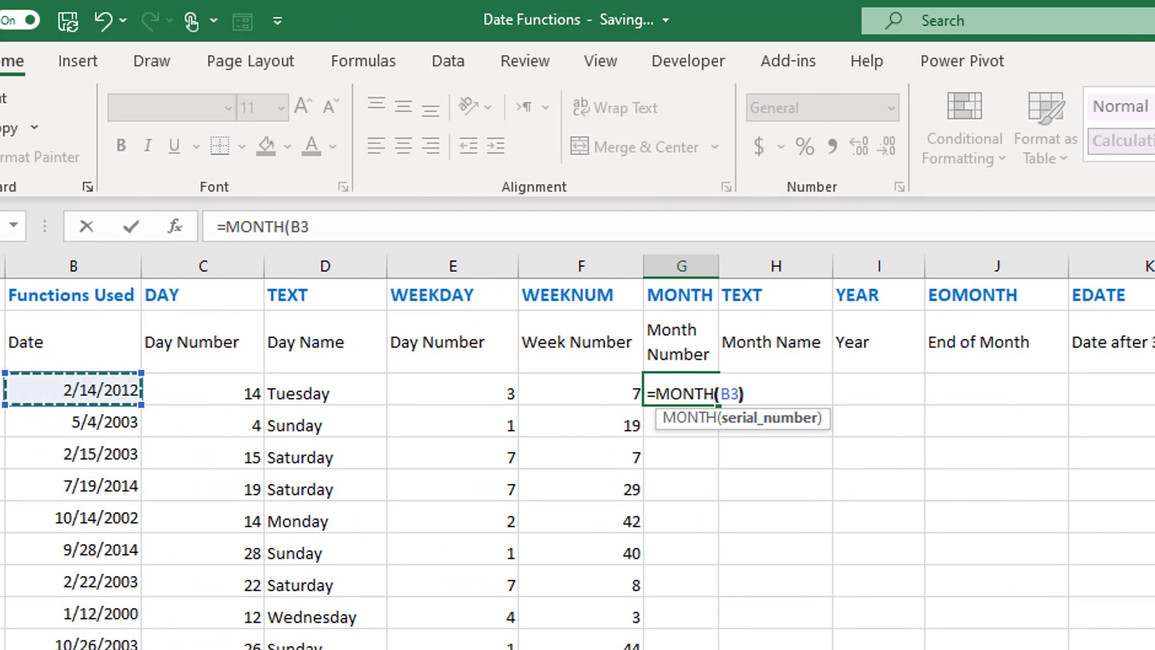
key("Return")
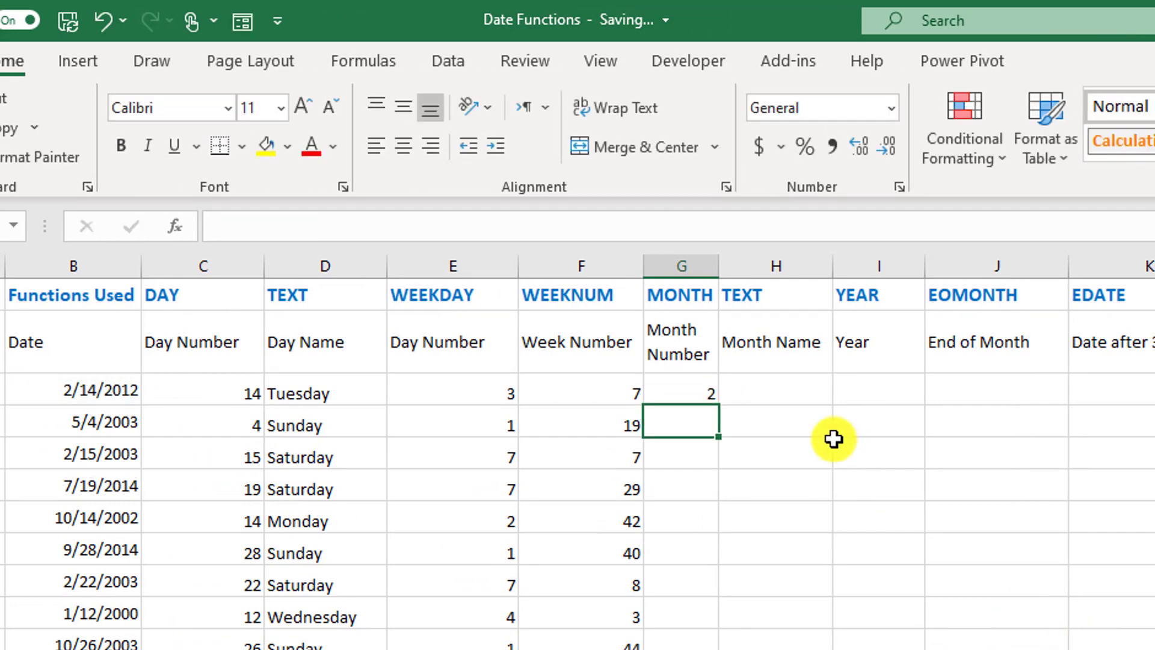
Step: Fill the MONTH formula in G3 down the Month Number column for all dates
left_click(692, 393)
double_click(717, 403)
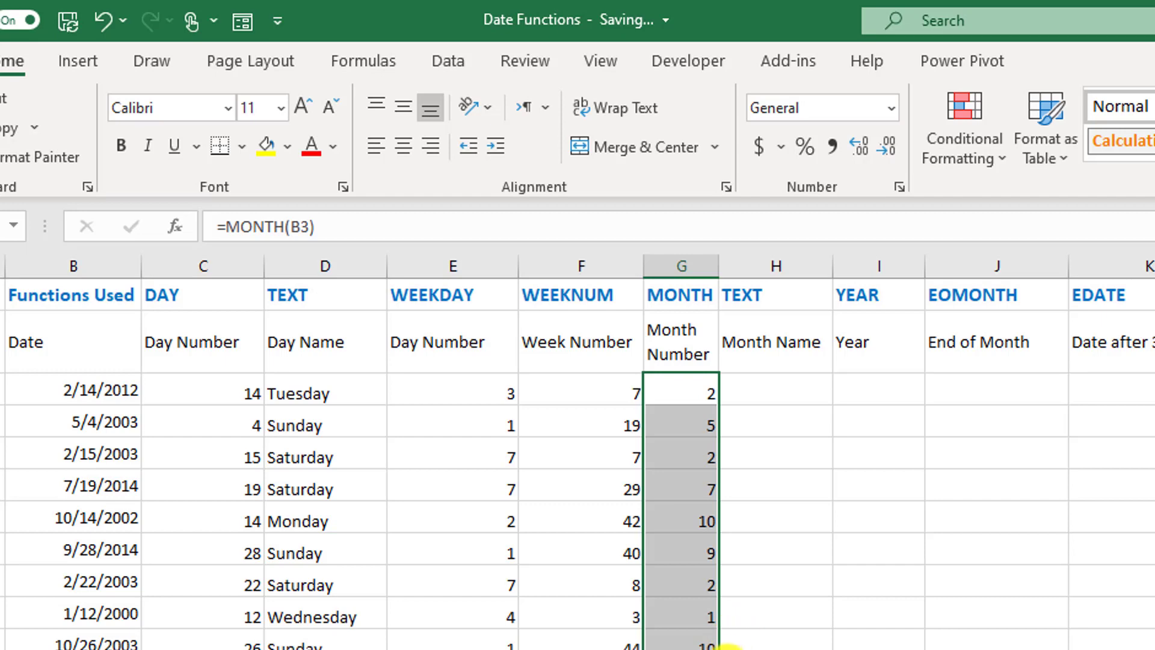
left_click(691, 394)
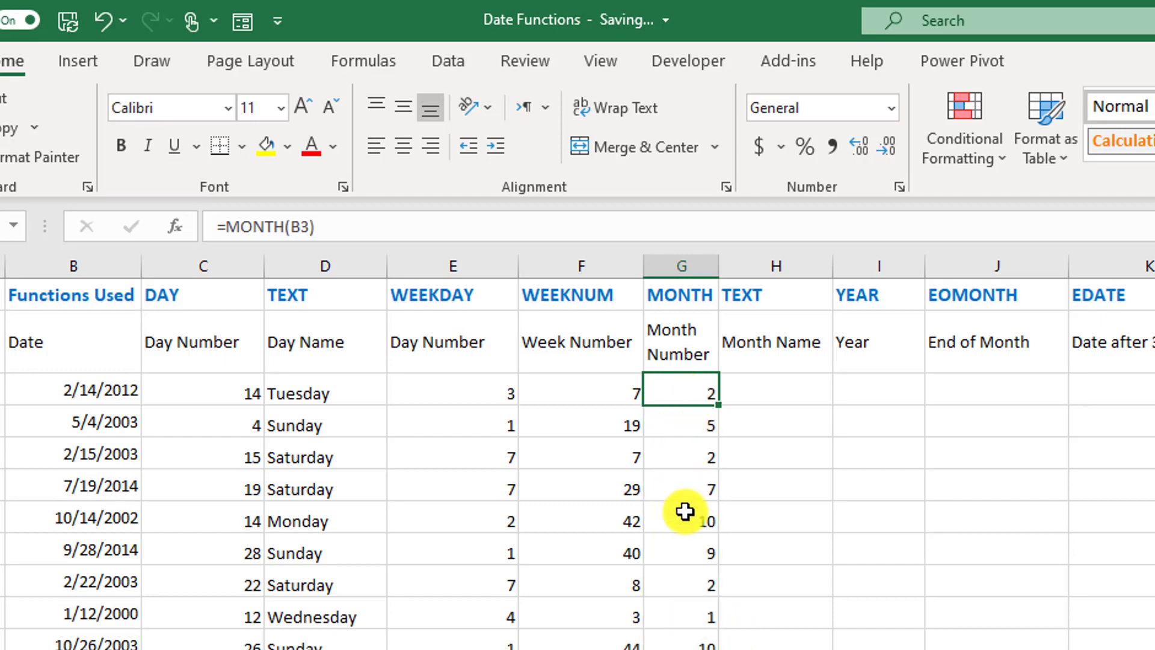
Step: Enter =TEXT(B3,"mmmm") in H3 and fill the formula down the Month Name column for all dates
left_click(757, 398)
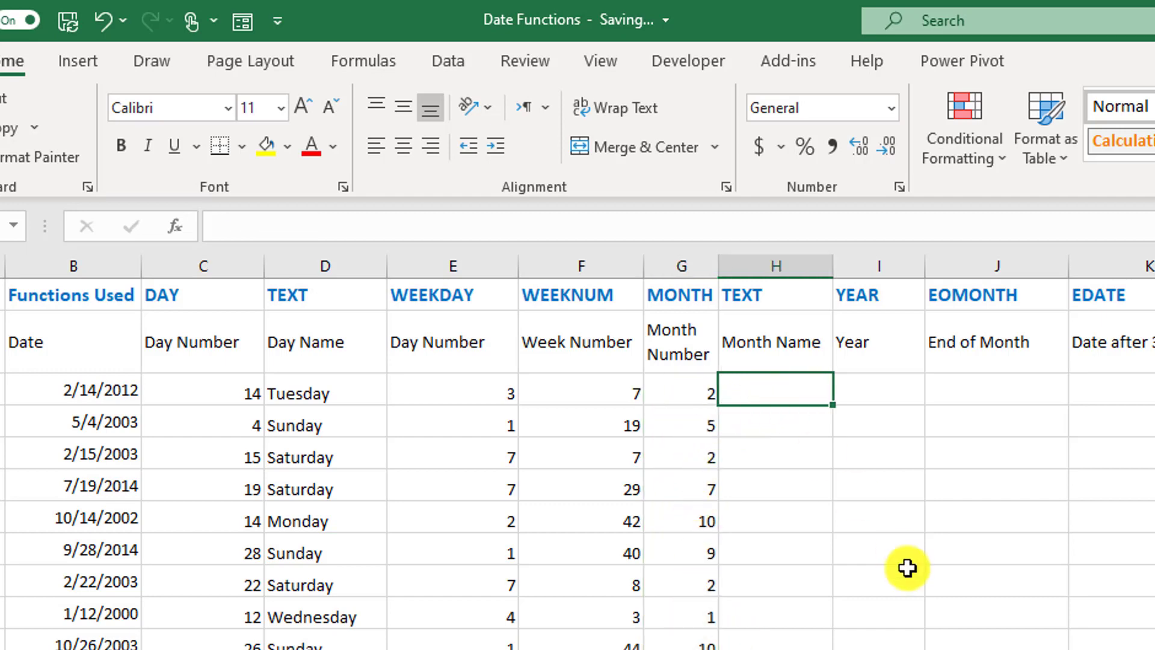
type("=")
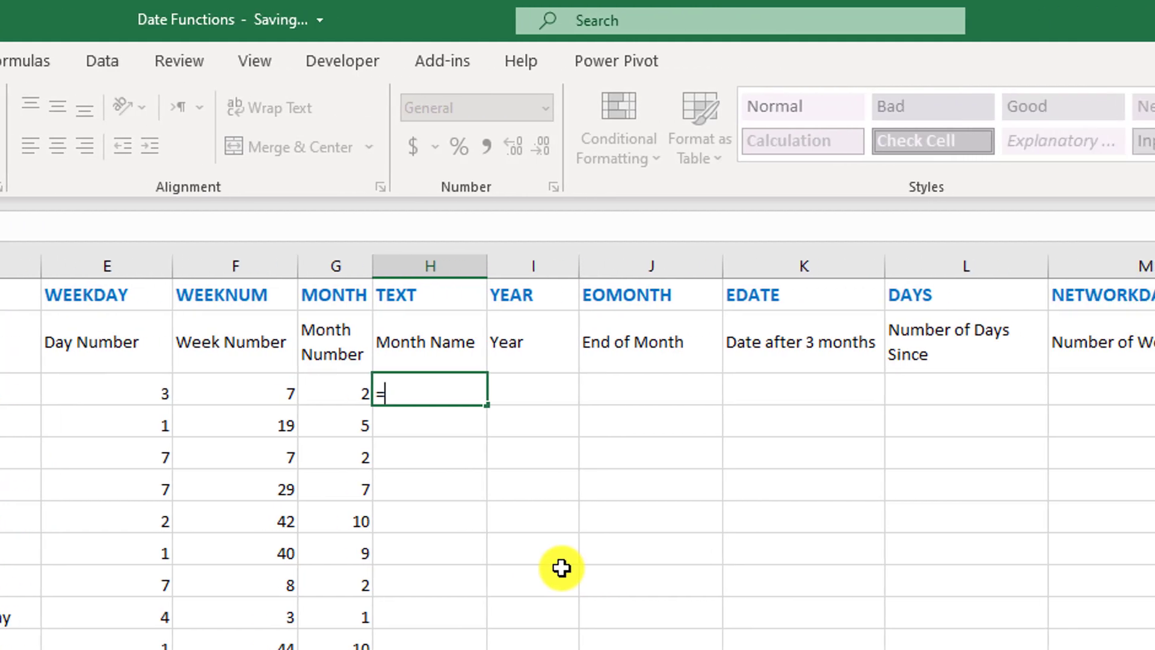
type("te")
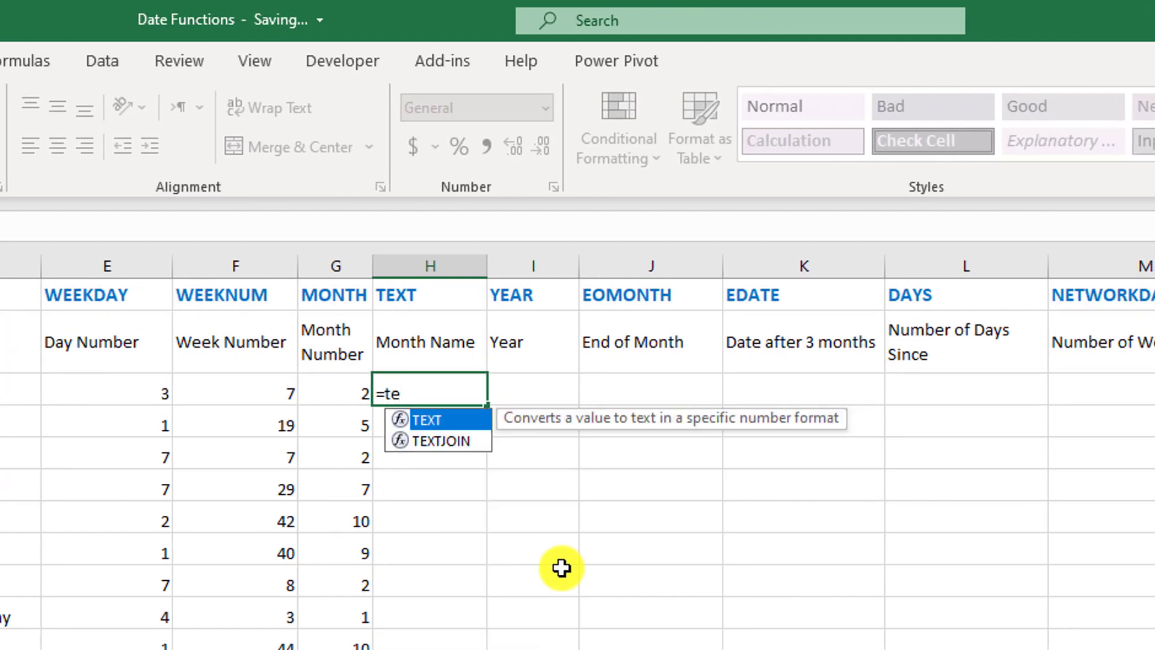
key("Tab")
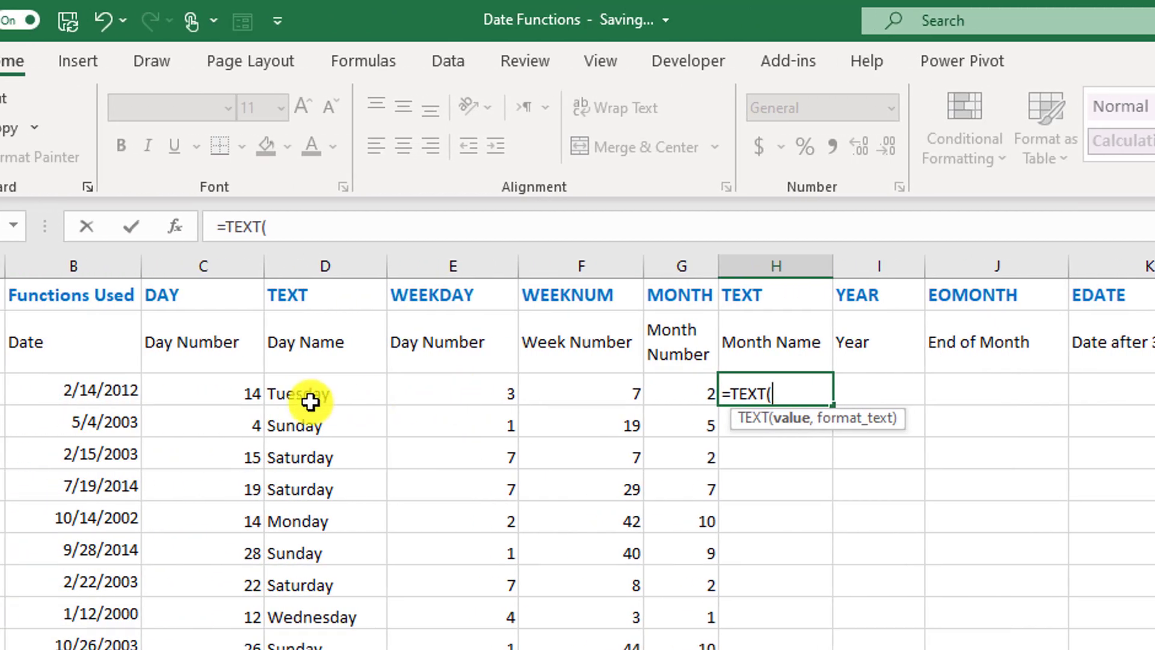
left_click(88, 391)
type(",\"")
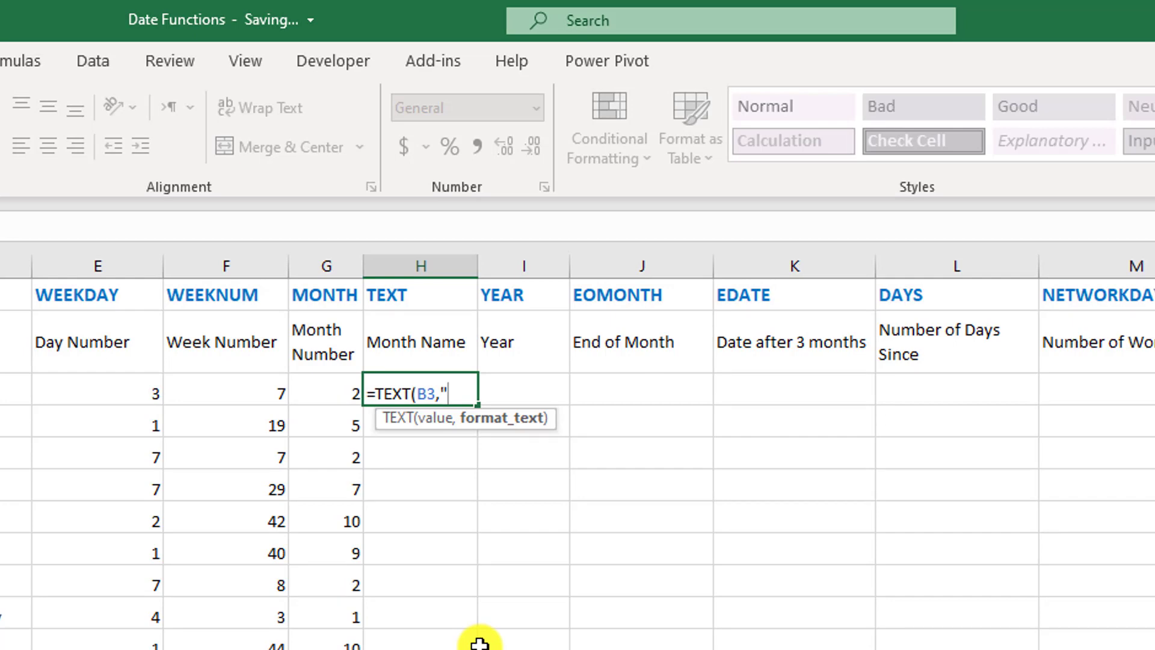
type("mmmm\")")
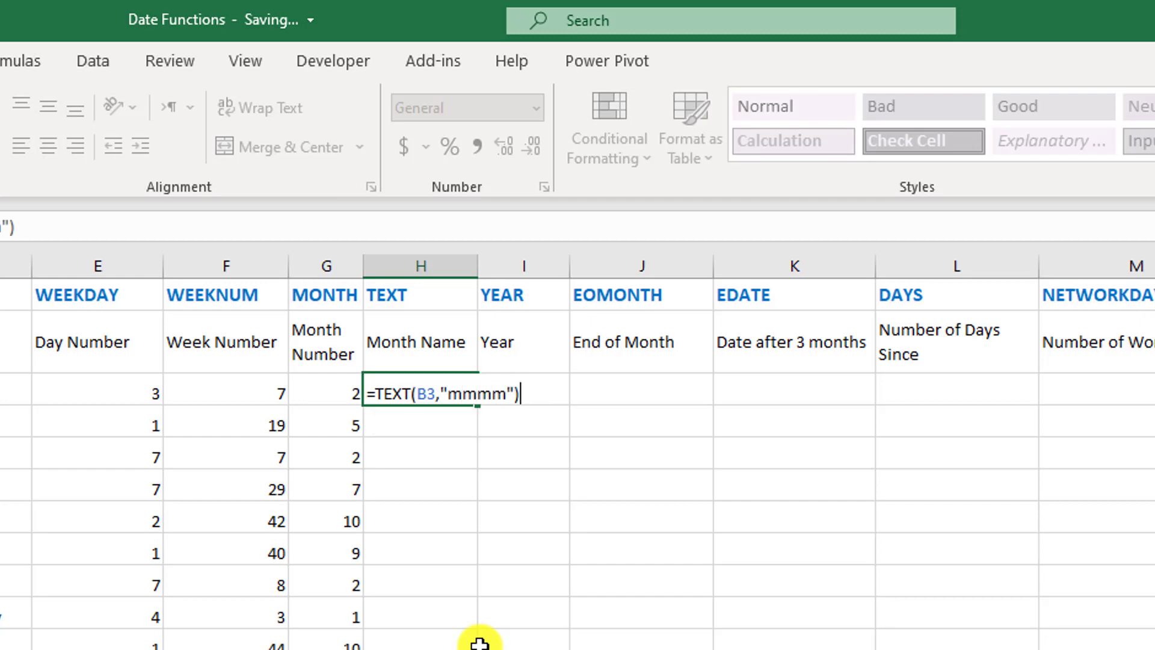
key("Return")
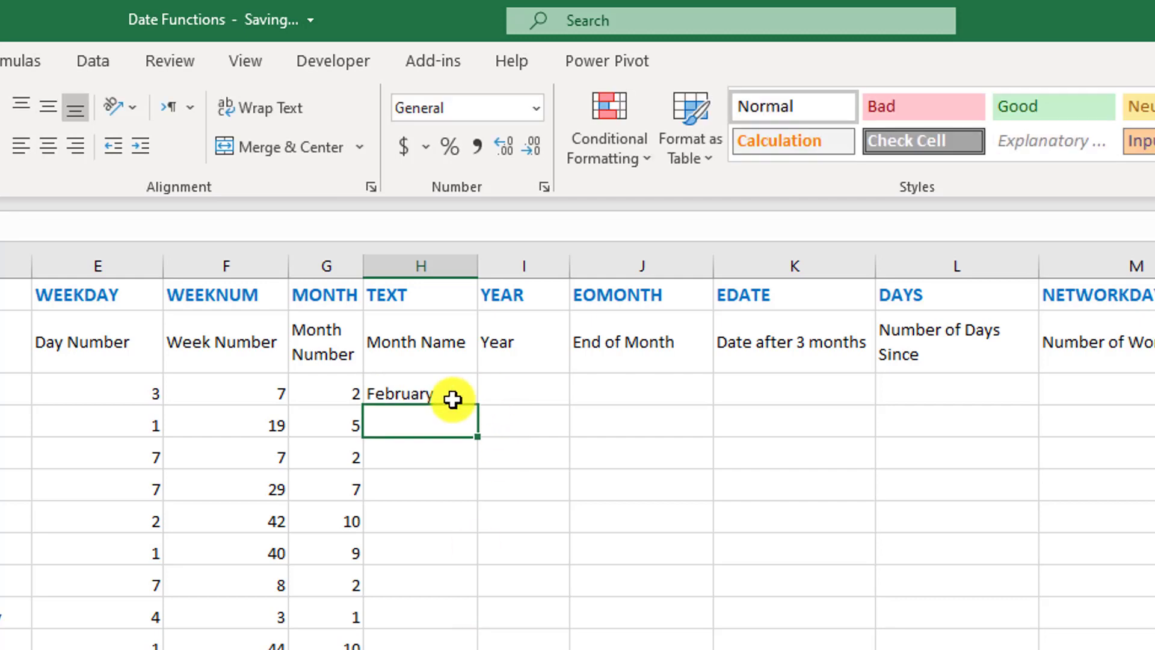
left_click(449, 397)
double_click(478, 407)
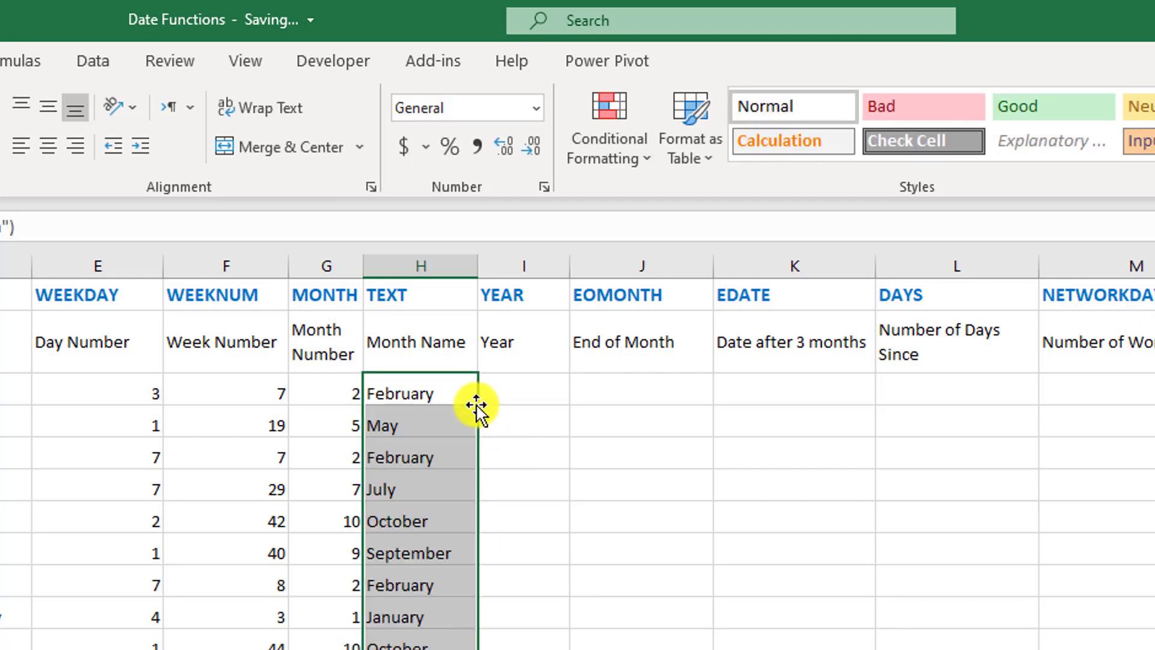
Step: Enter =YEAR(B3) in I3 to get the year of the first date
left_click(519, 392)
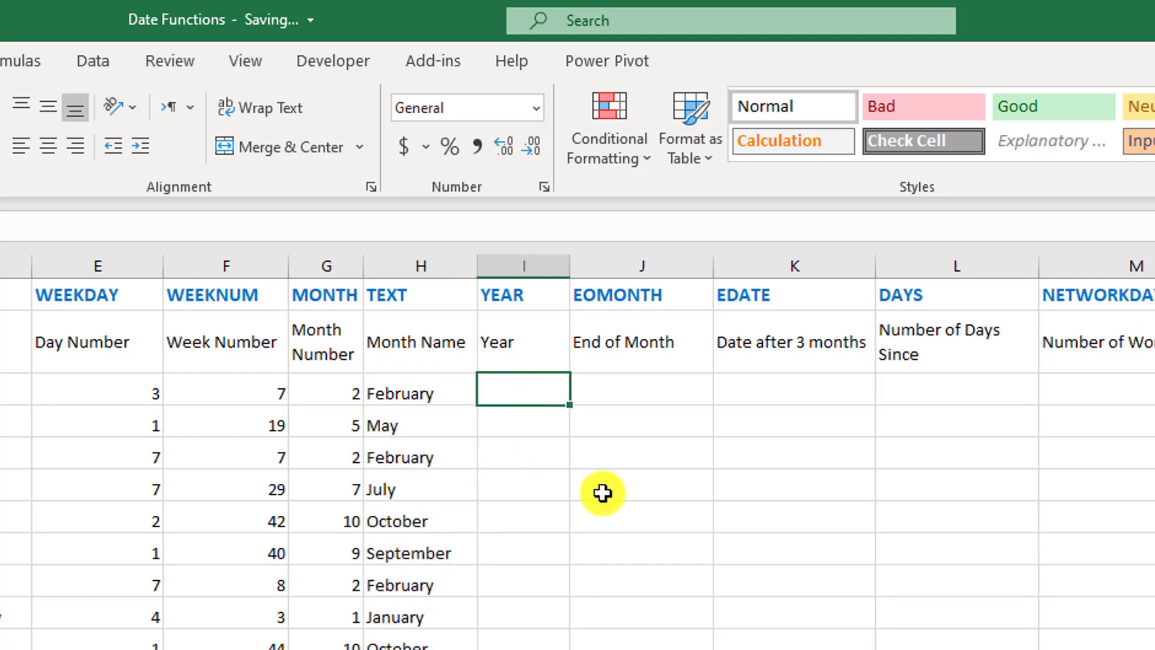
type("=")
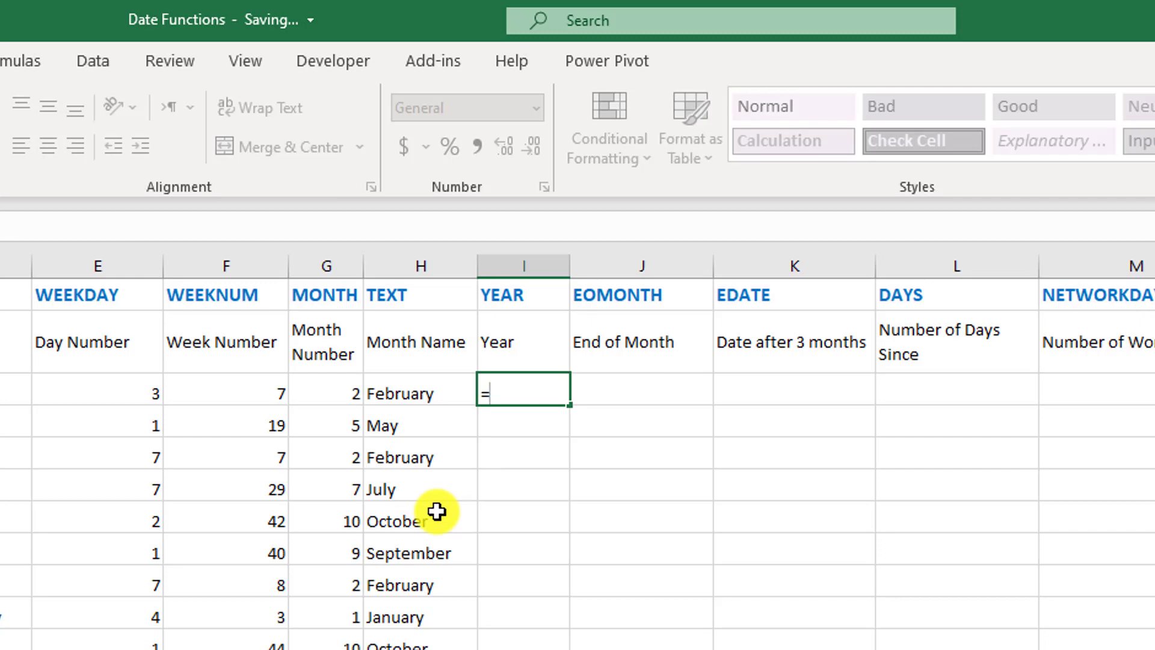
type("year")
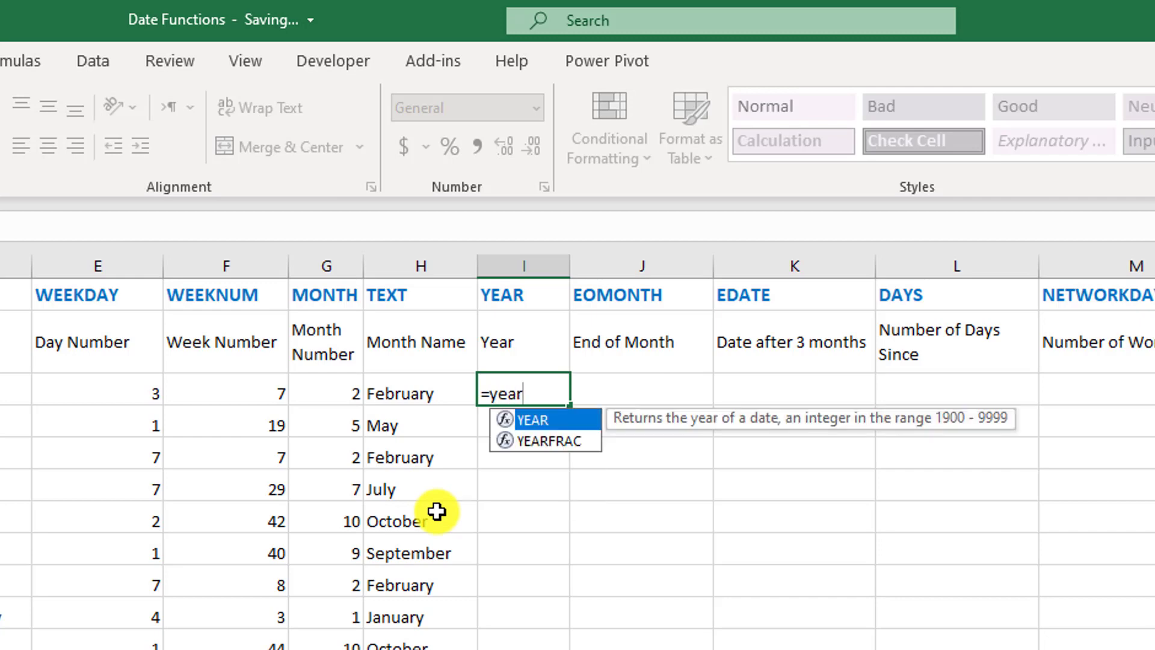
key("Tab")
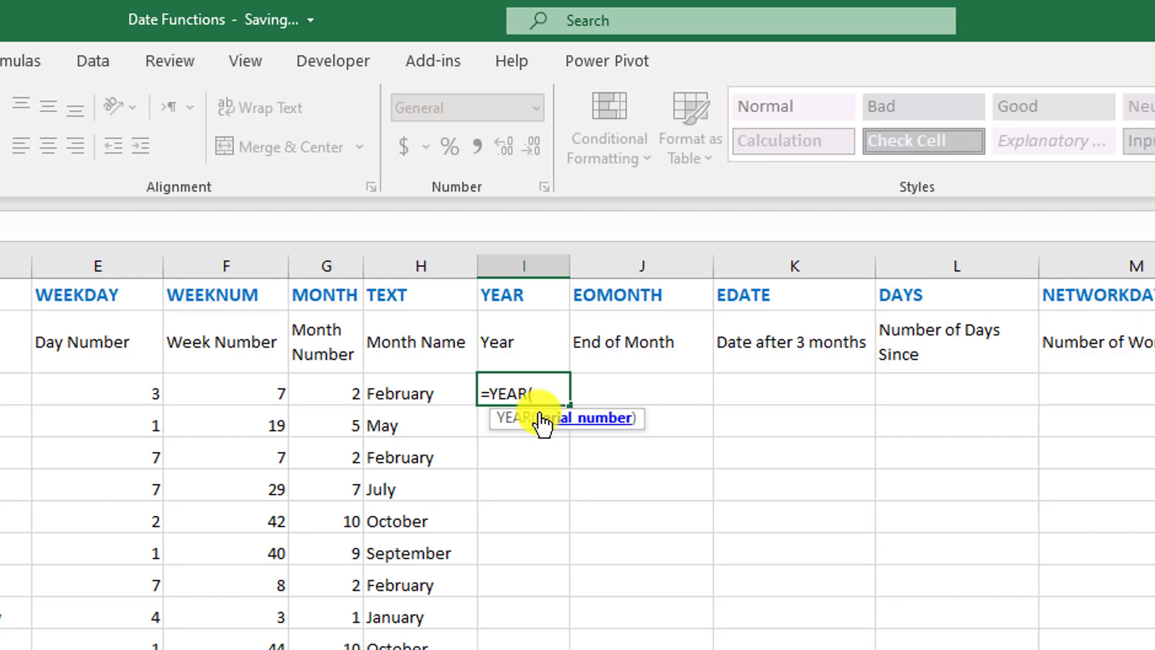
type("B3")
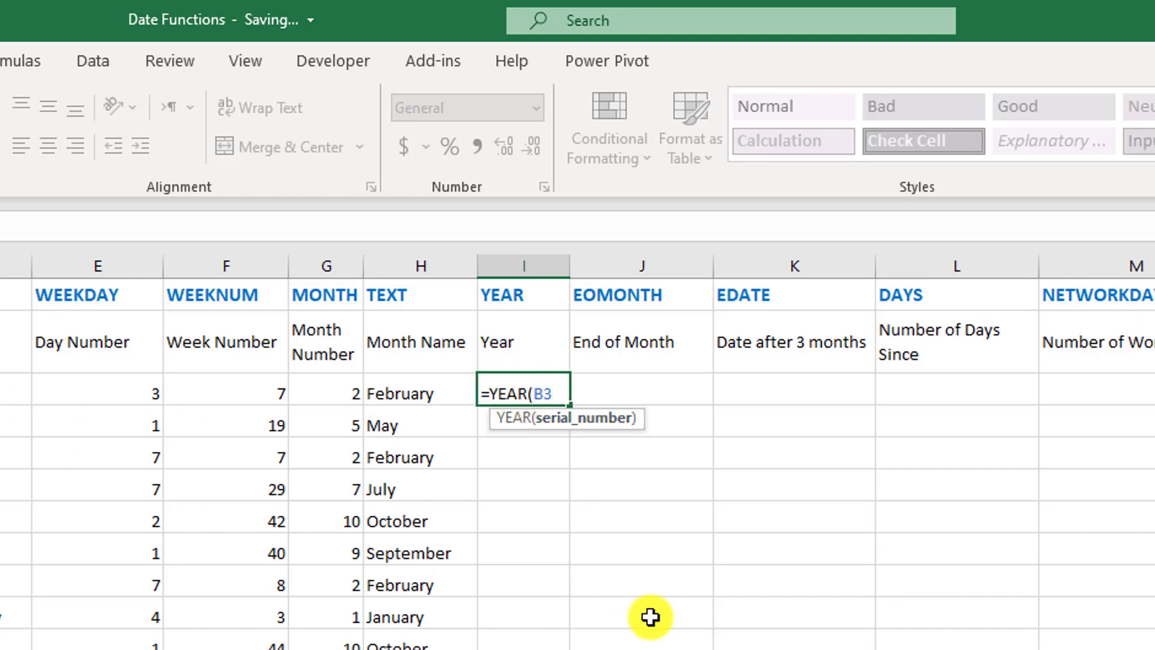
type(")")
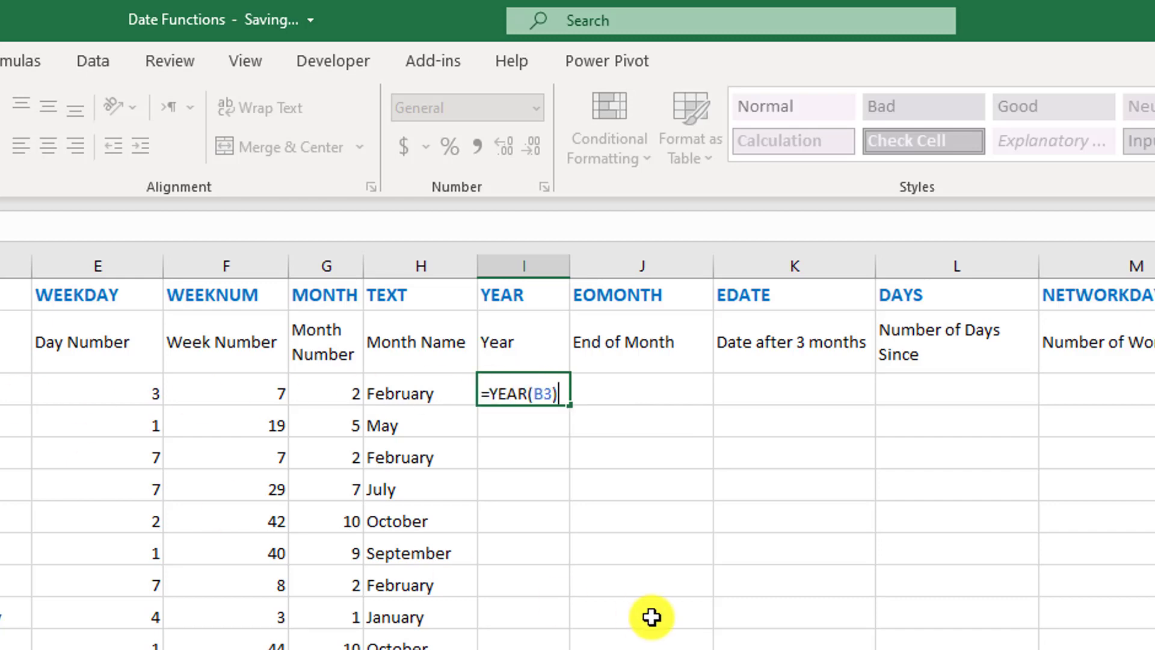
key("Return")
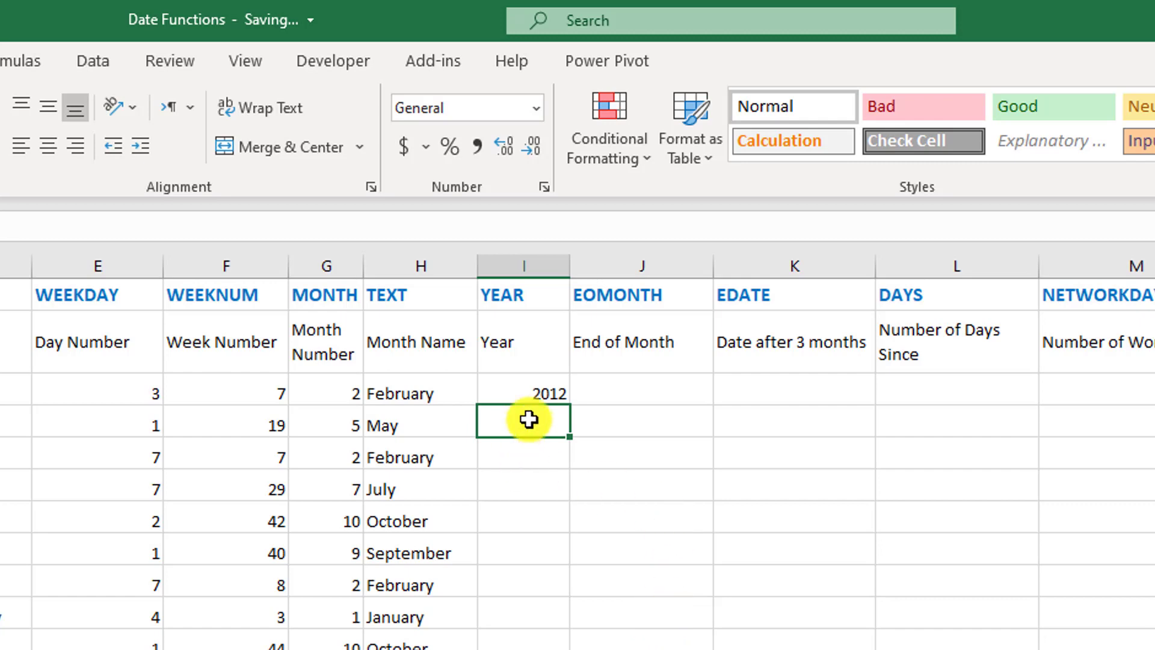
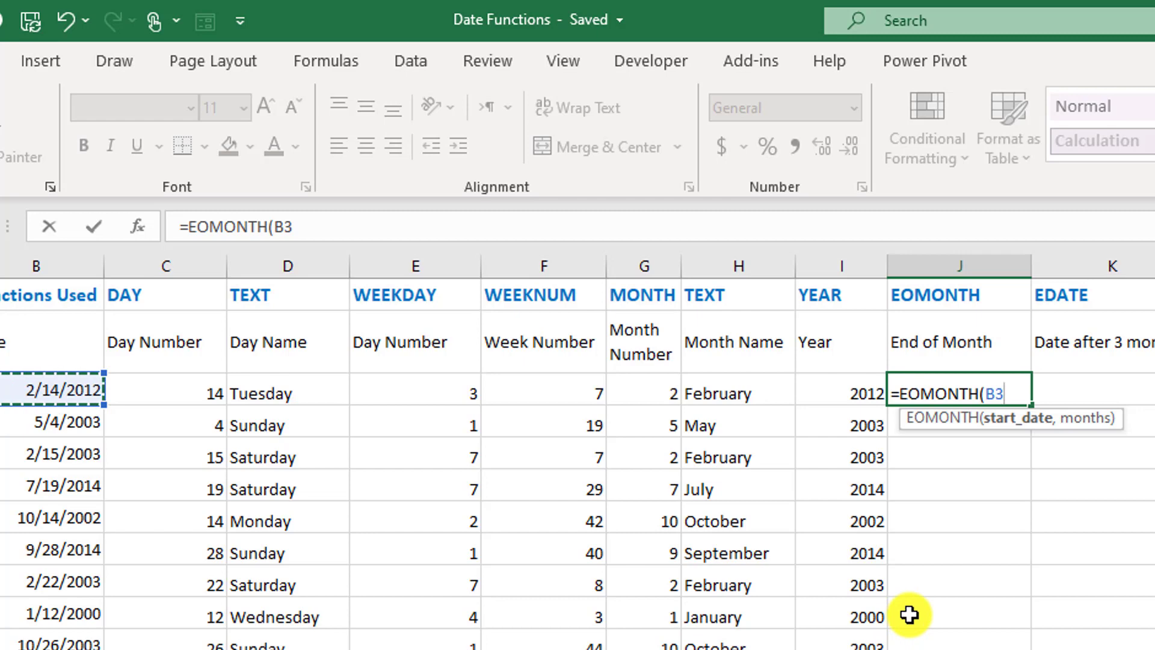
Step: Complete the formula in J3 as =EOMONTH(B3,0) and fill it down the End of Month column for all dates
type(",0")
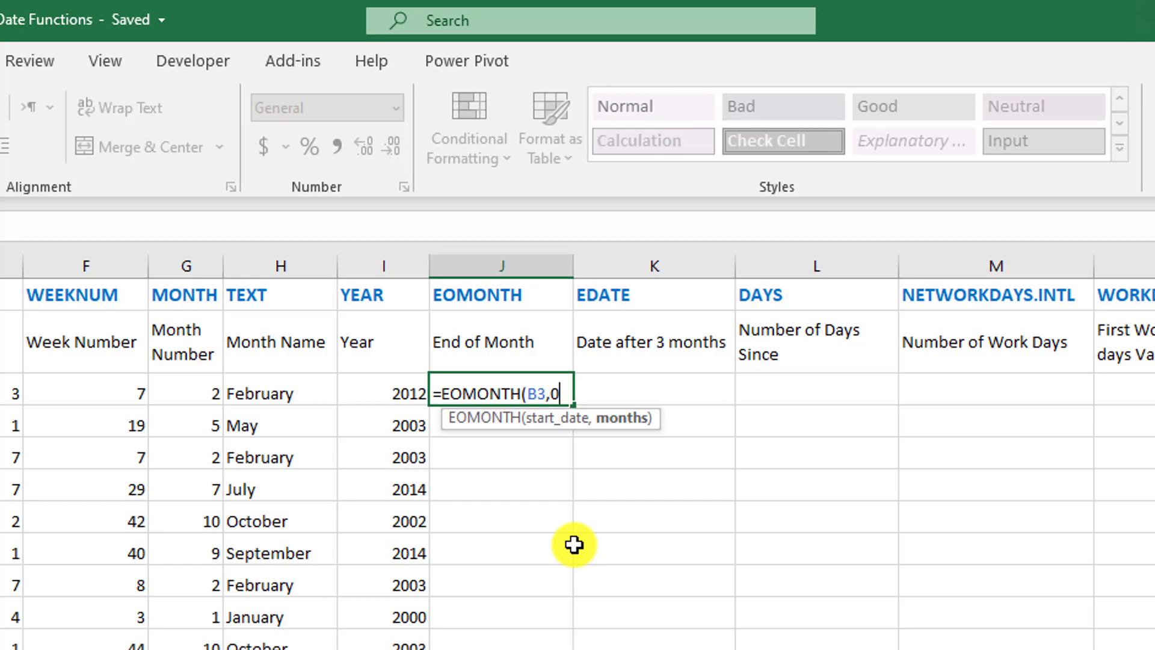
type(")")
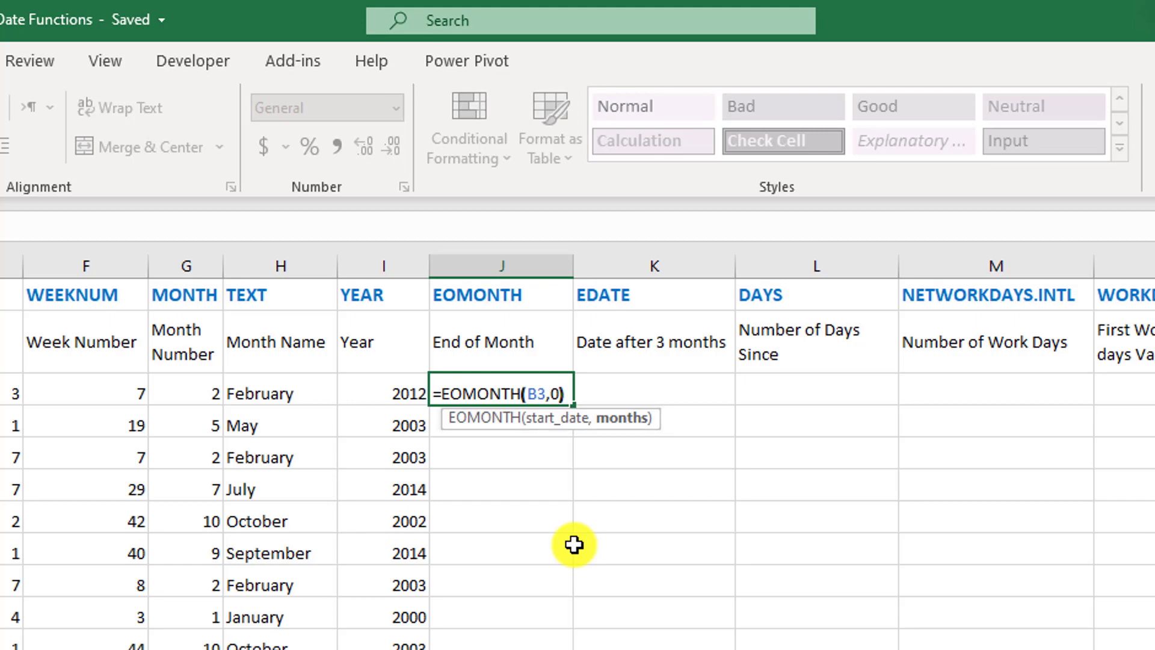
key("Return")
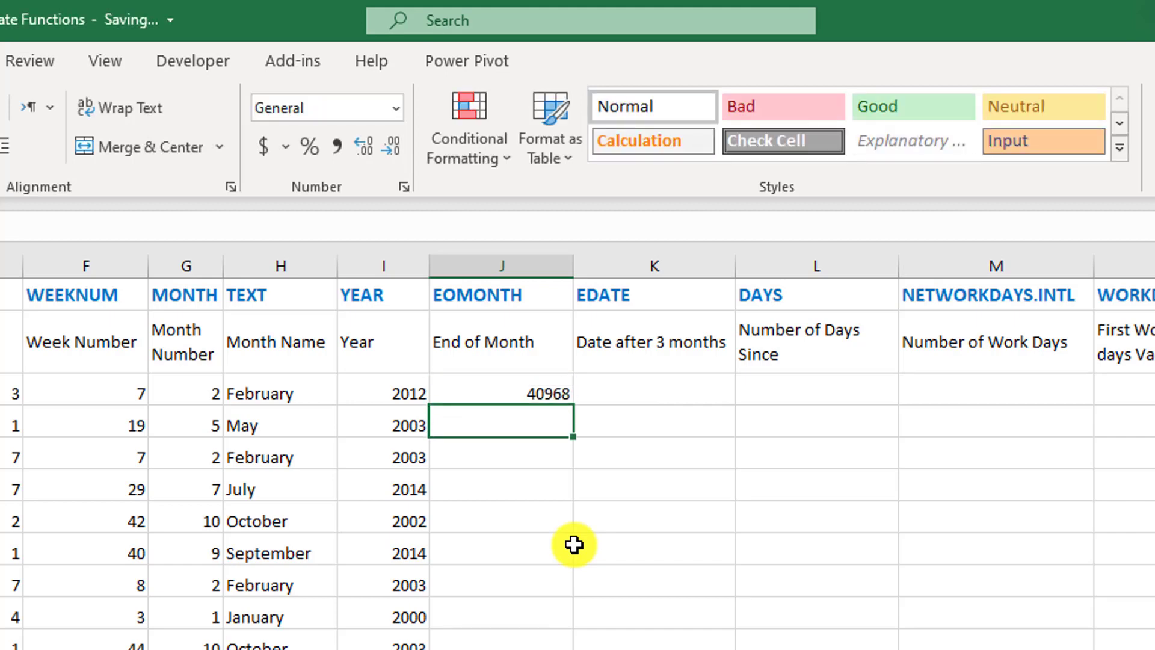
left_click(525, 392)
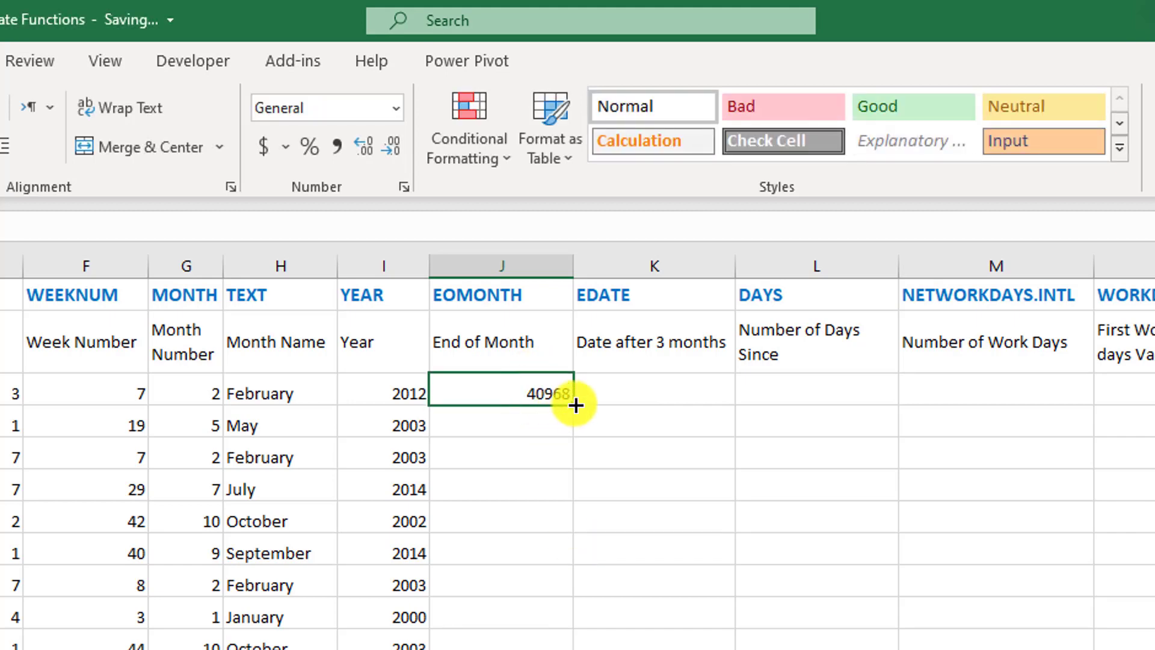
double_click(572, 403)
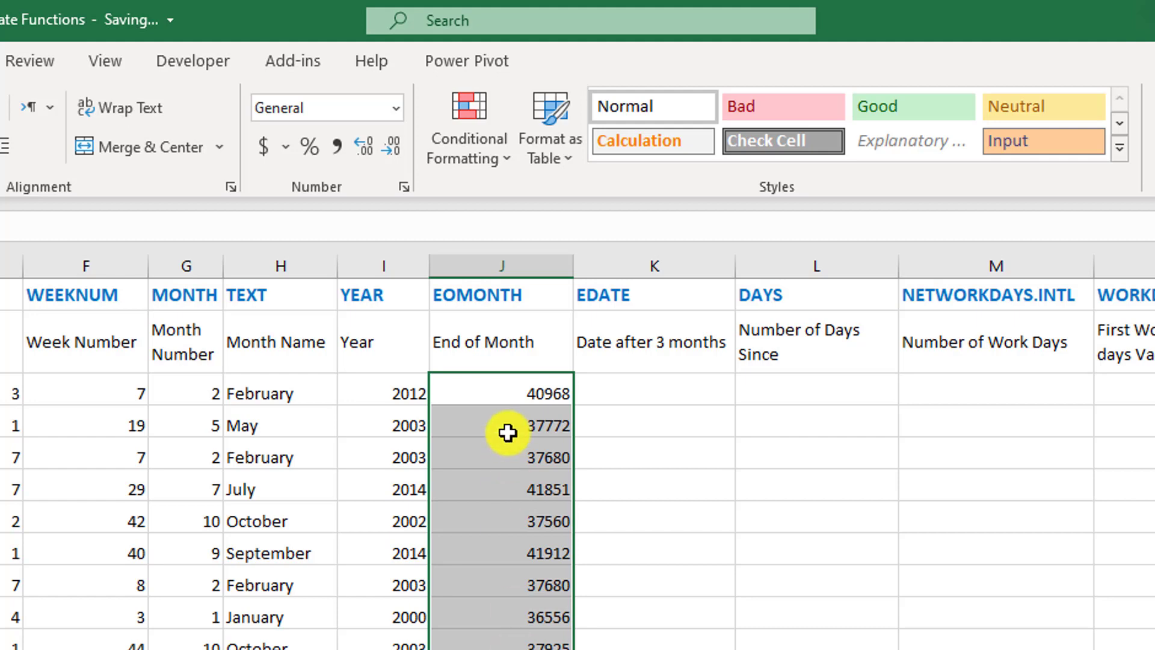
Step: Format the filled End of Month results in column J as Short Date
left_click(395, 108)
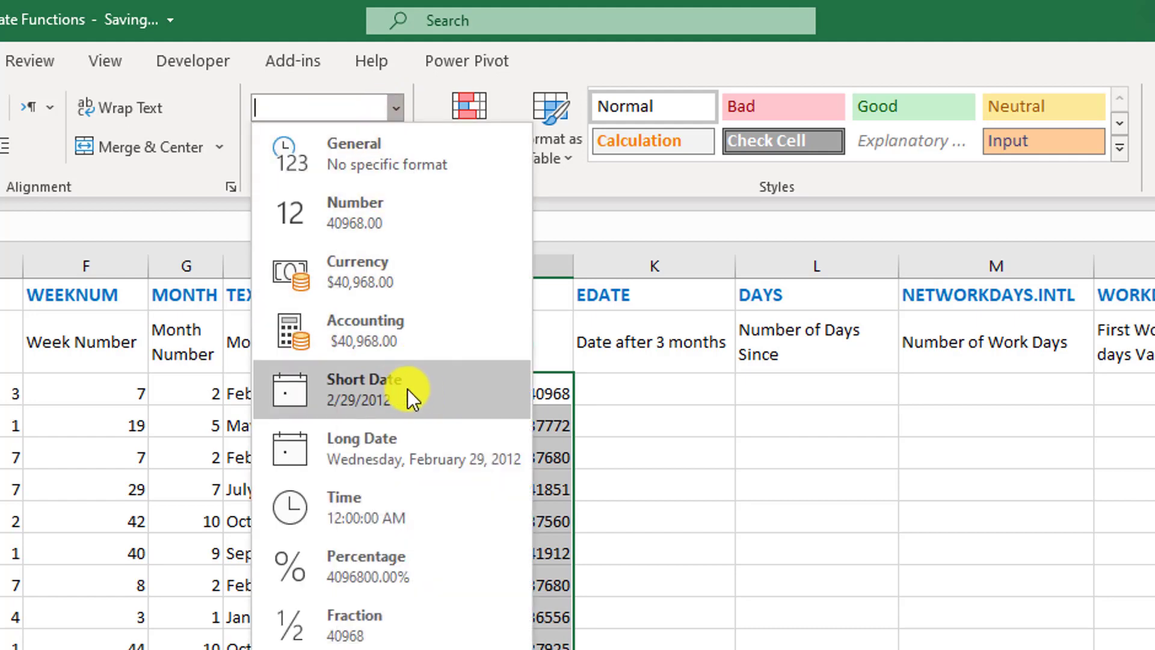
left_click(433, 387)
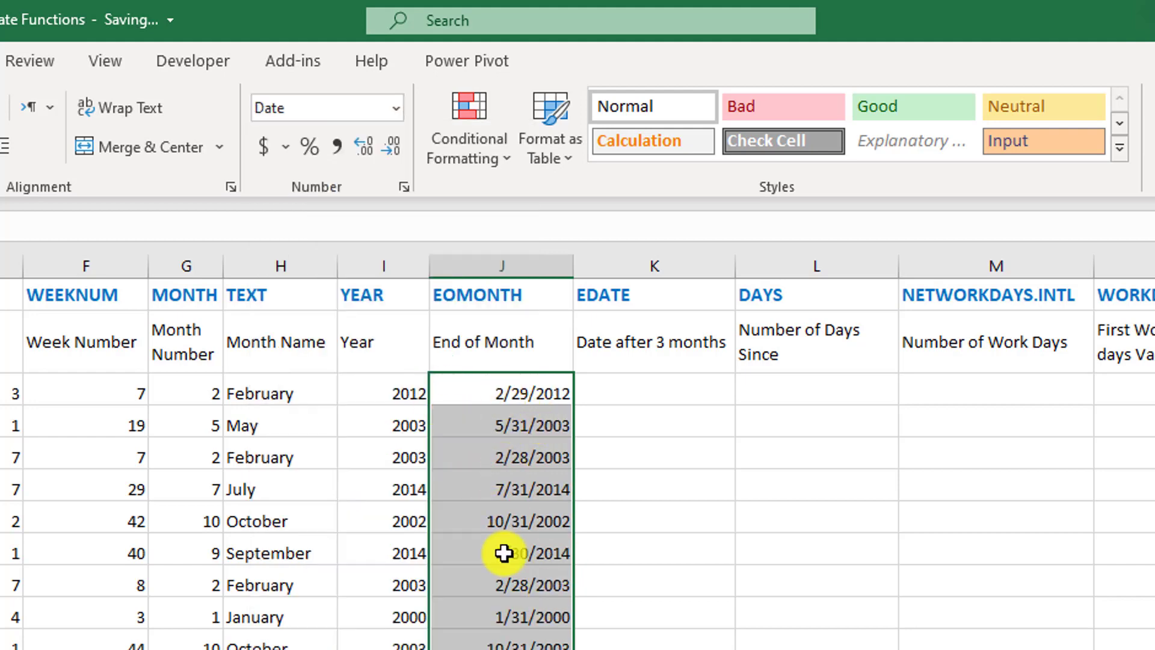
left_click(506, 647)
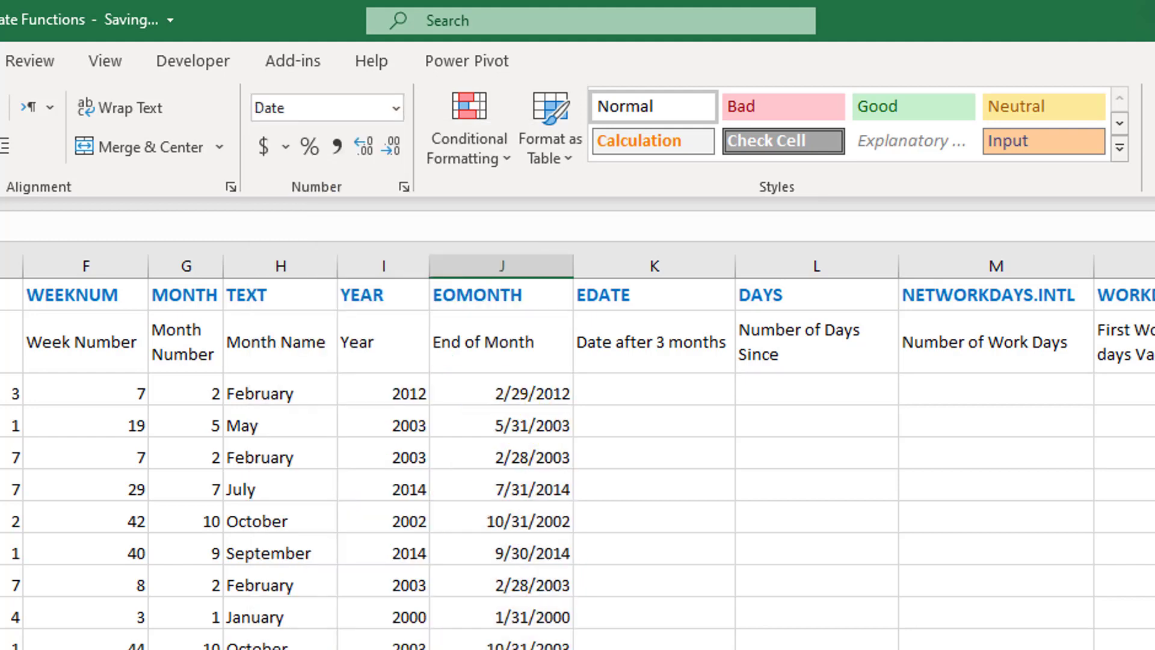
left_click(523, 485)
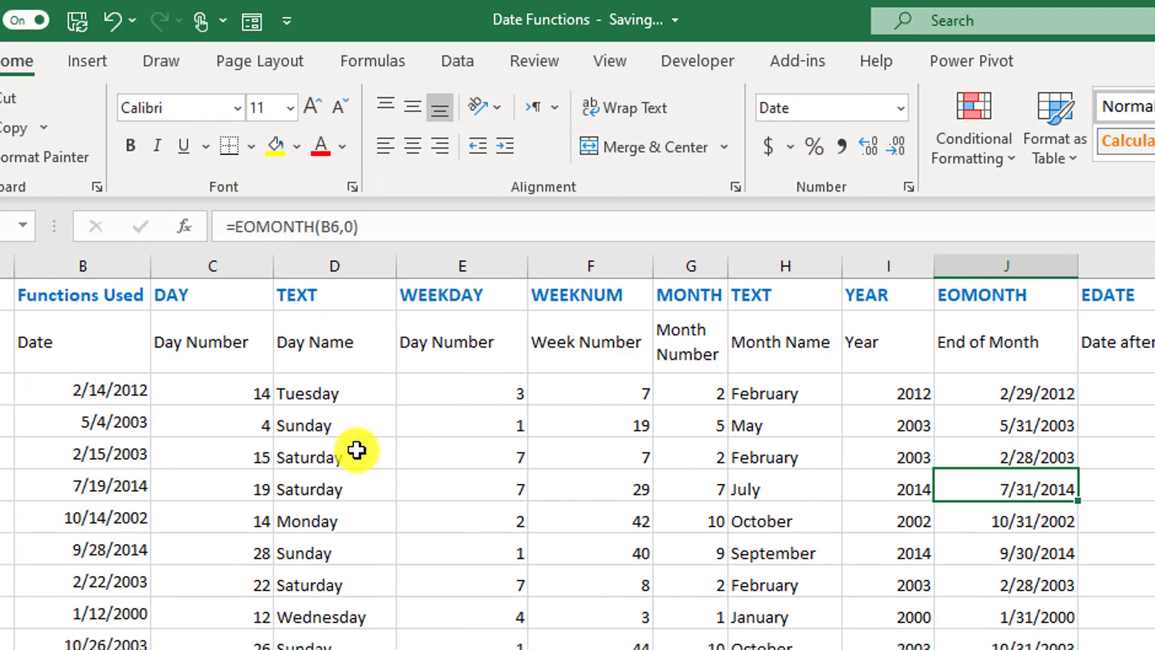
Step: Enter =EDATE(B3,3) in K3 to get the date three months after the first date
left_click(475, 389)
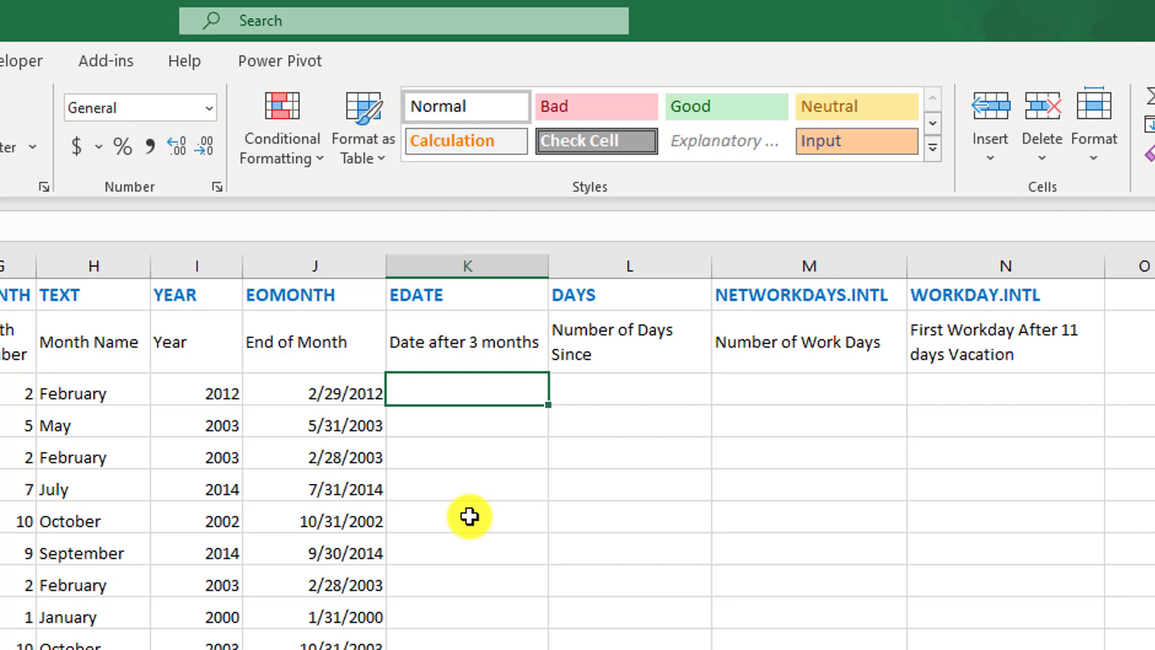
type("=ed")
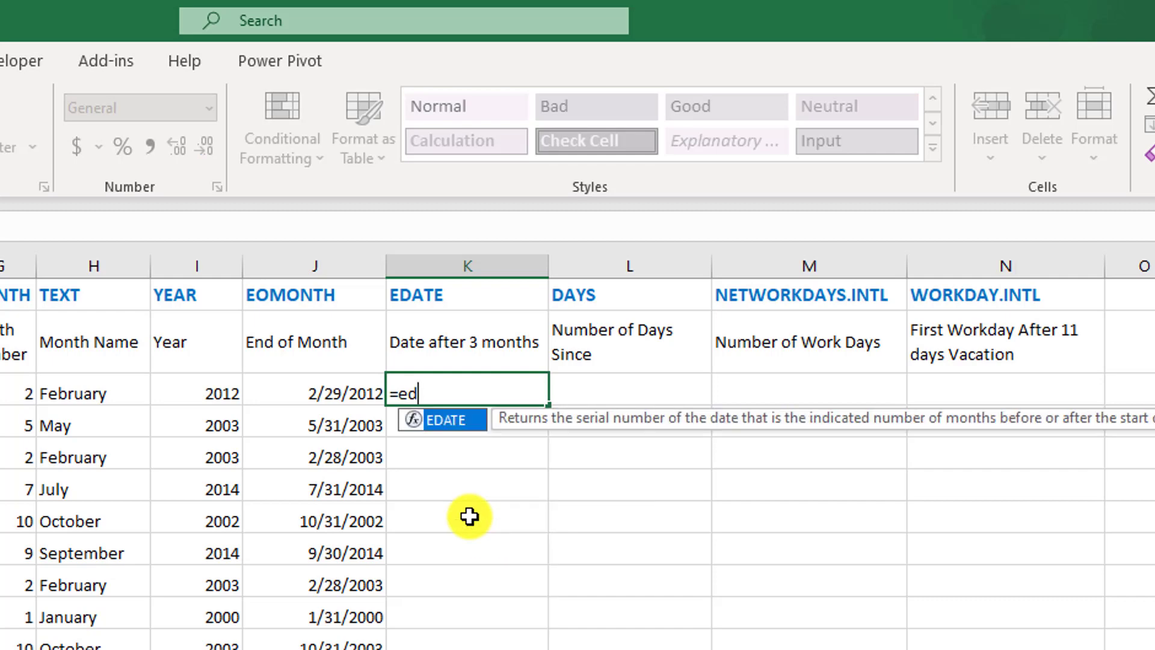
key("Tab")
type("B3")
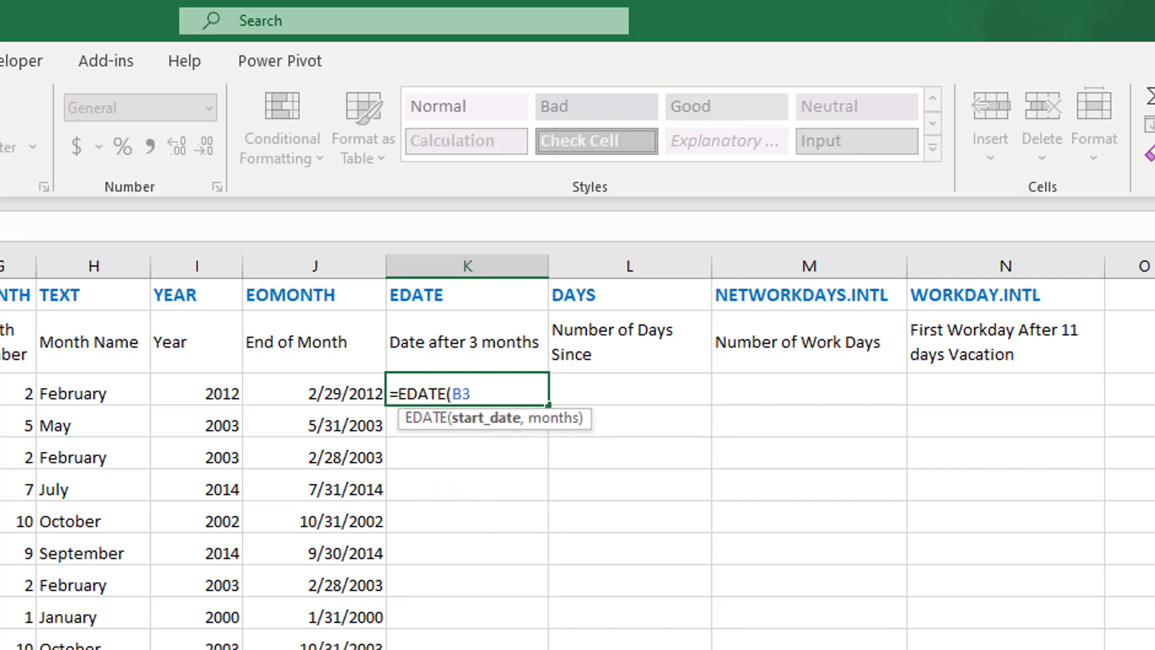
type(",3")
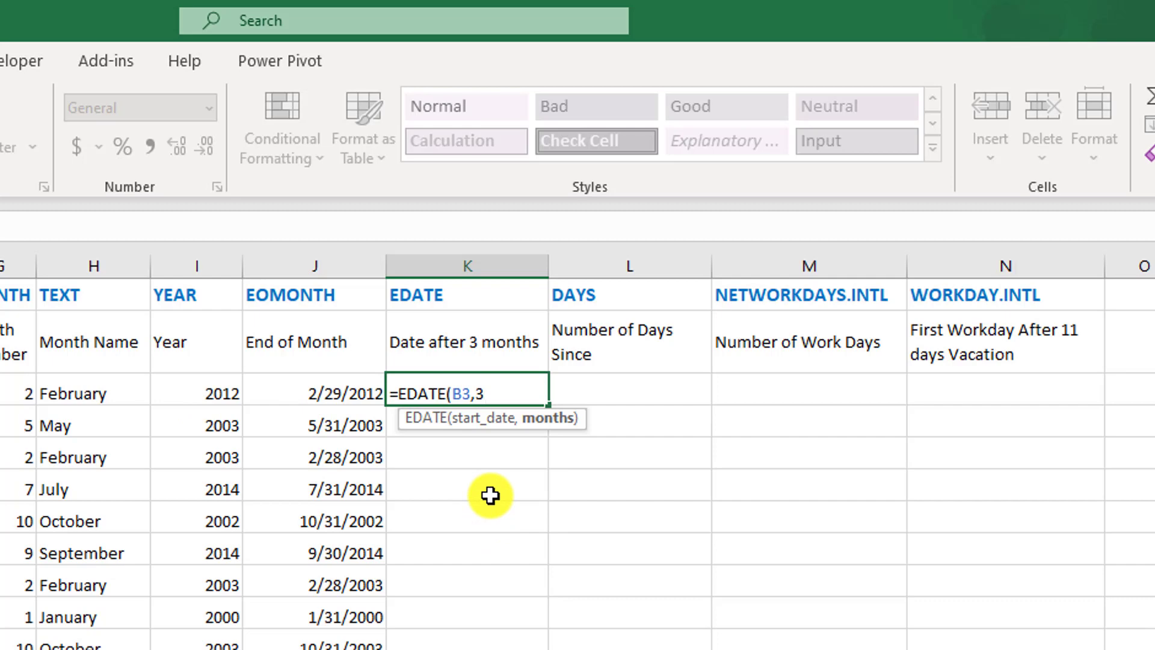
key("Return")
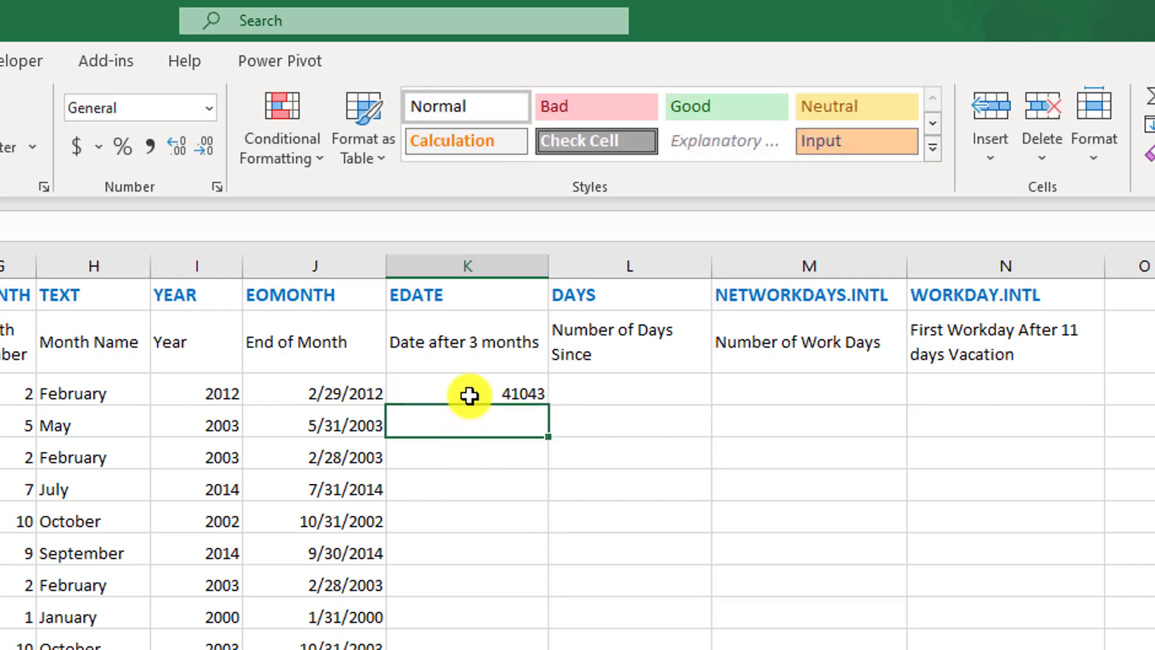
Step: Fill the EDATE formula in K3 down the Date after 3 months column and format the results as Short Date
left_click(430, 398)
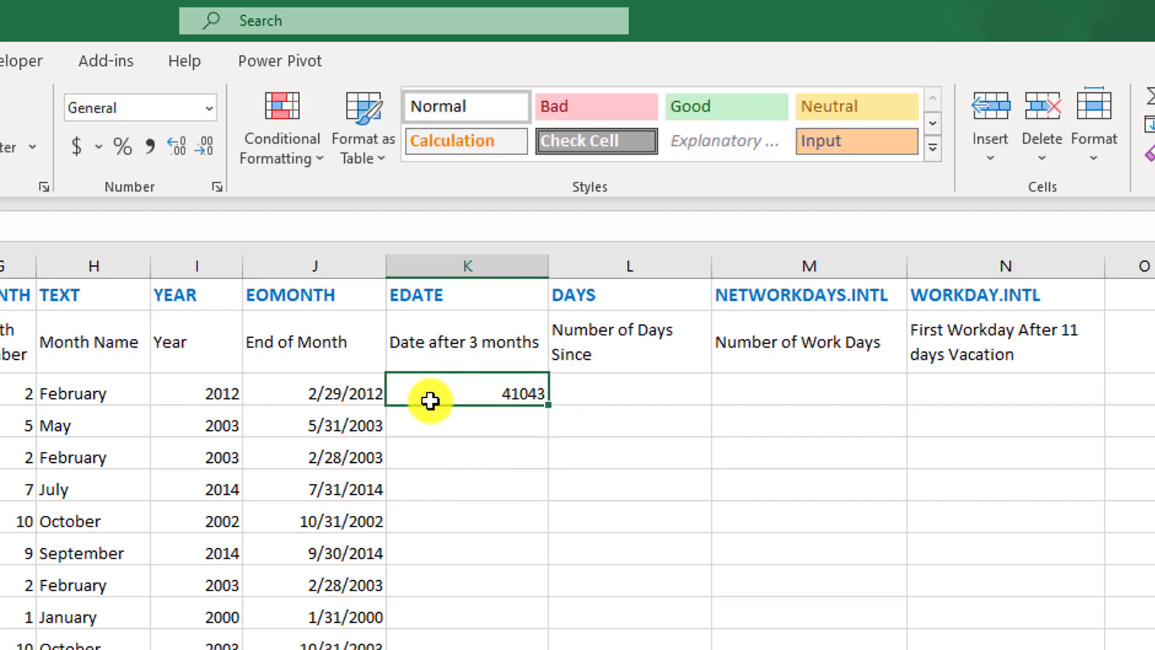
double_click(546, 402)
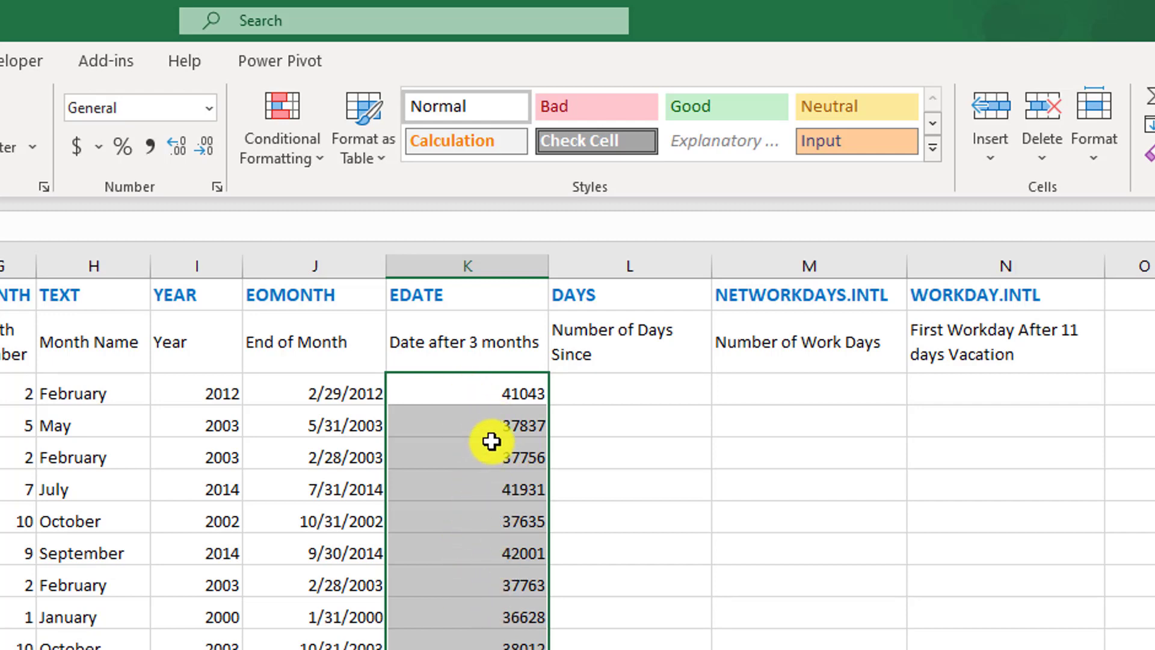
left_click(208, 109)
left_click(169, 371)
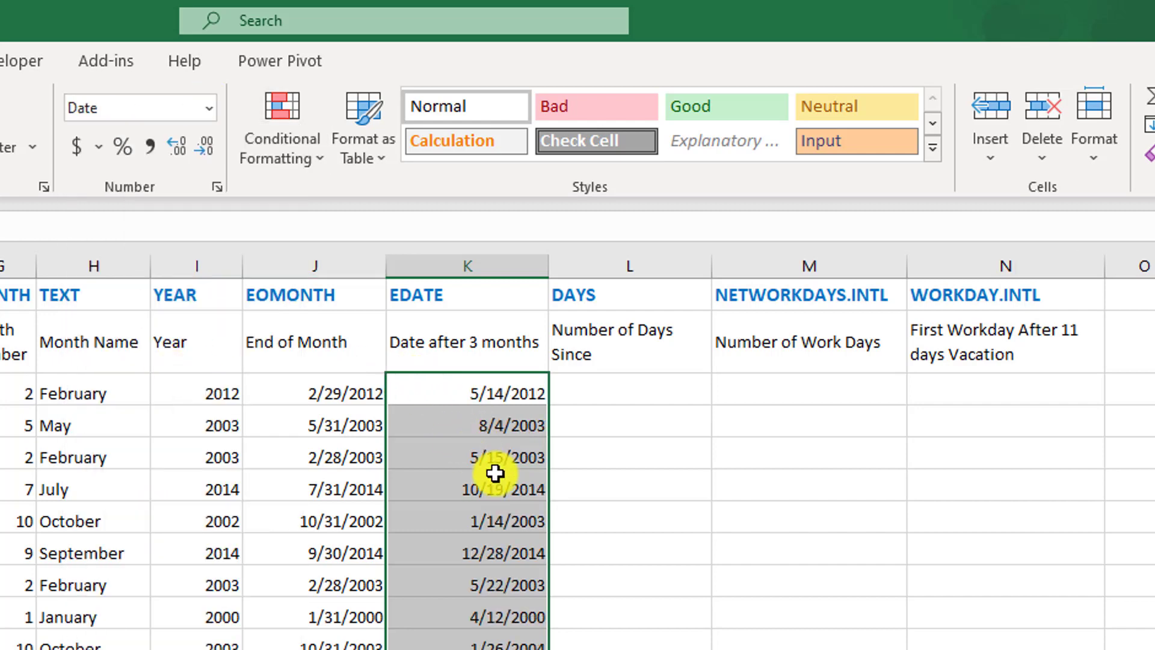
Step: Enter =DAYS(TODAY(),B3) in L3 to count the days from the first date to today
left_click(563, 385)
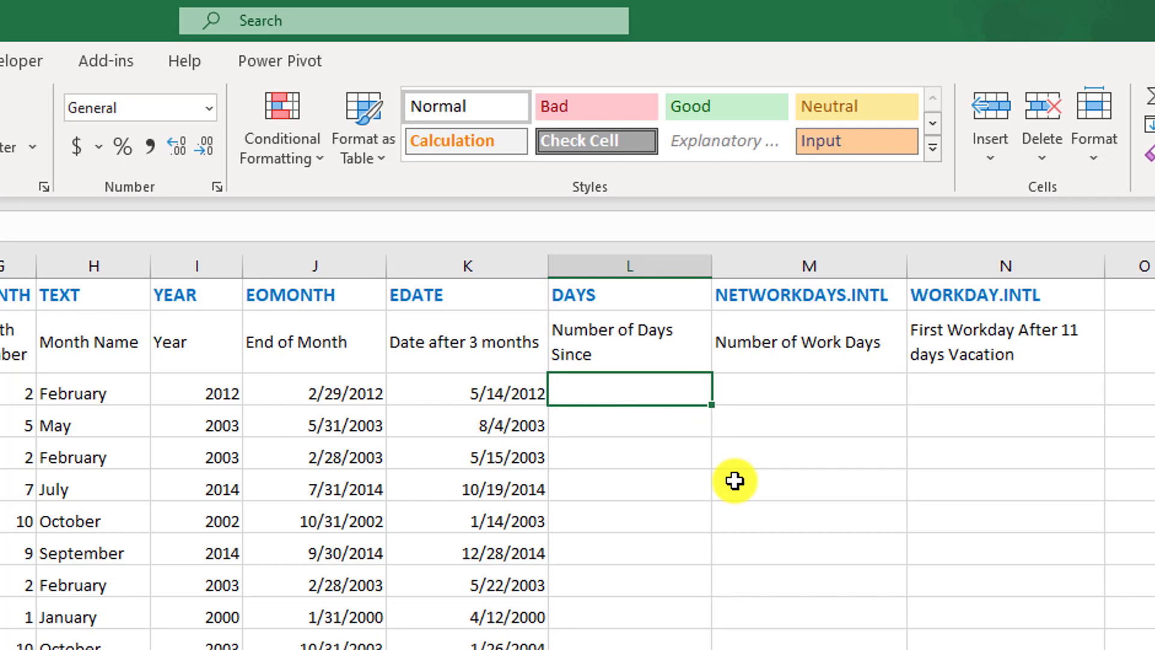
type("=day")
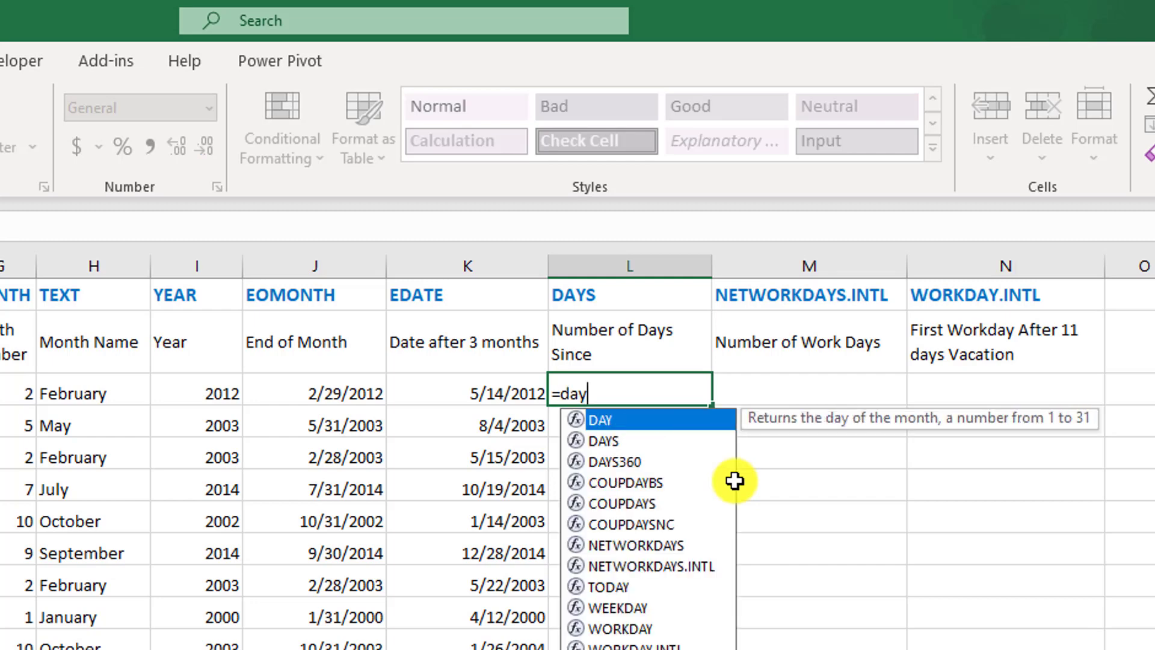
type("s")
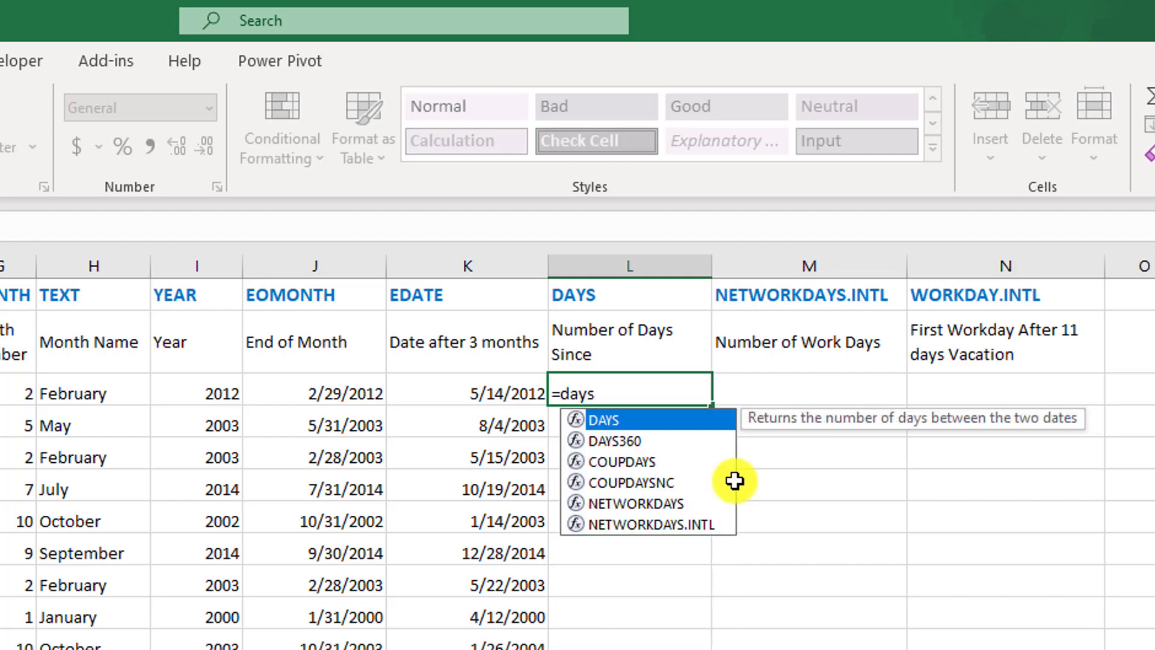
key("Tab")
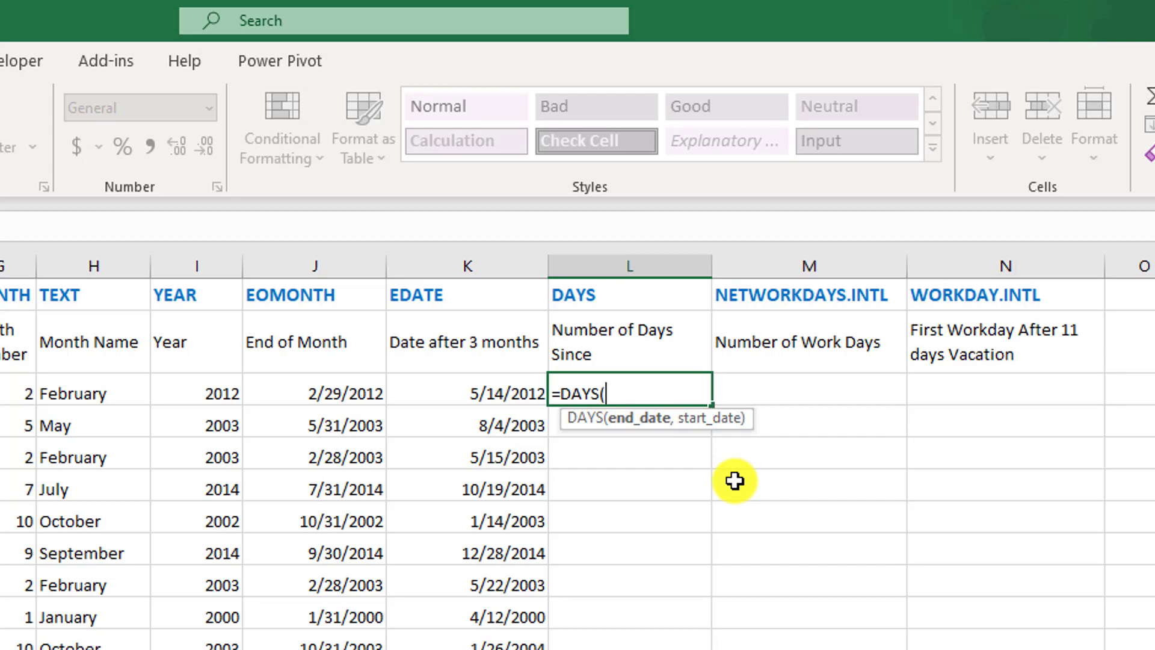
type("today")
key("Tab")
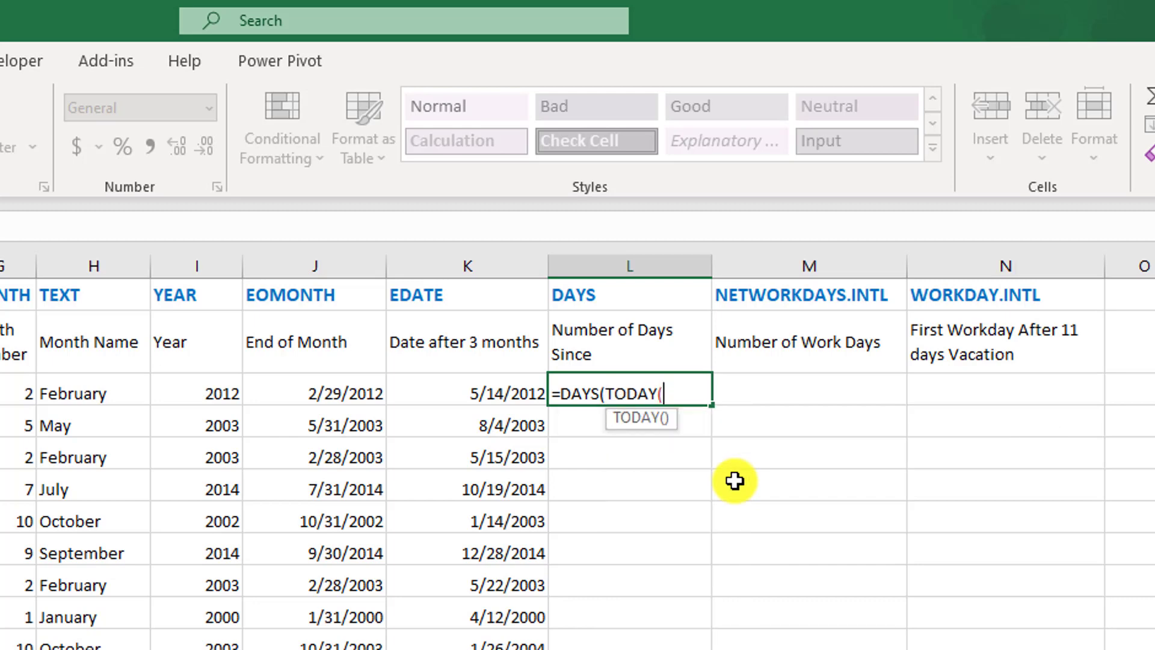
type(")")
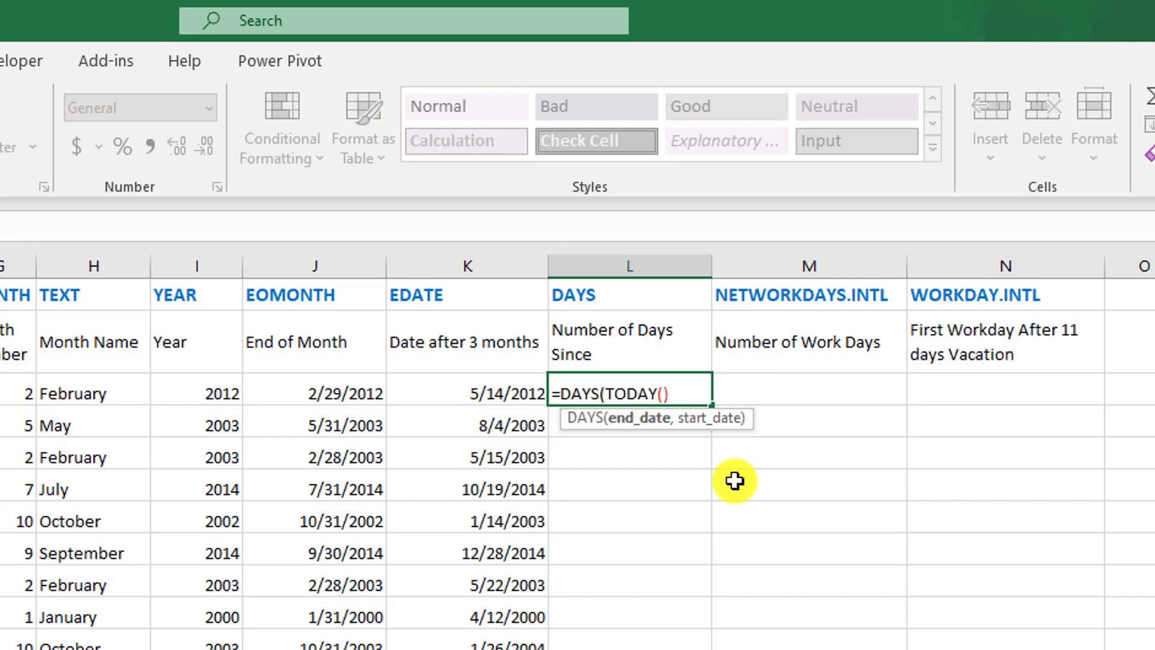
type(",")
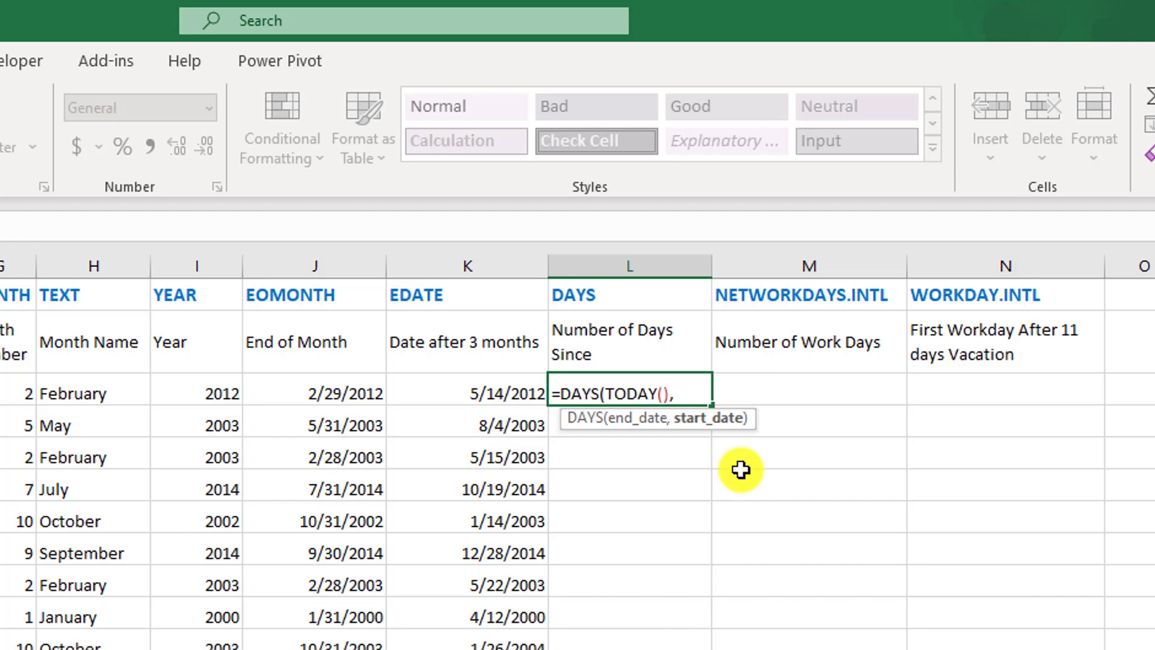
left_click(154, 392)
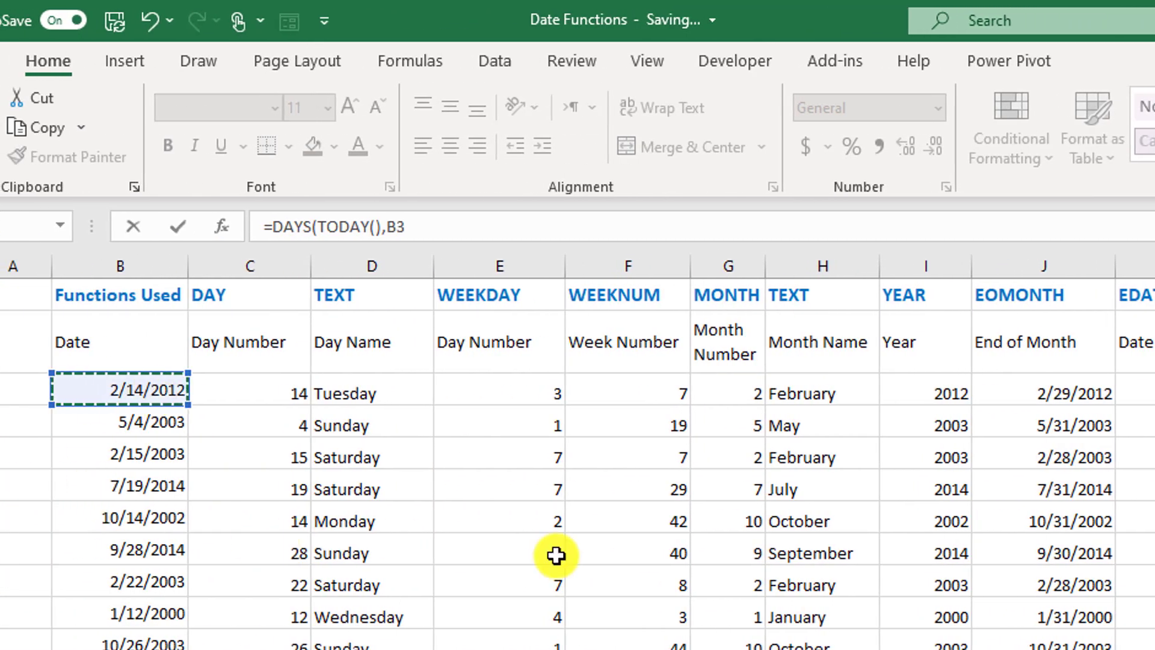
type(")")
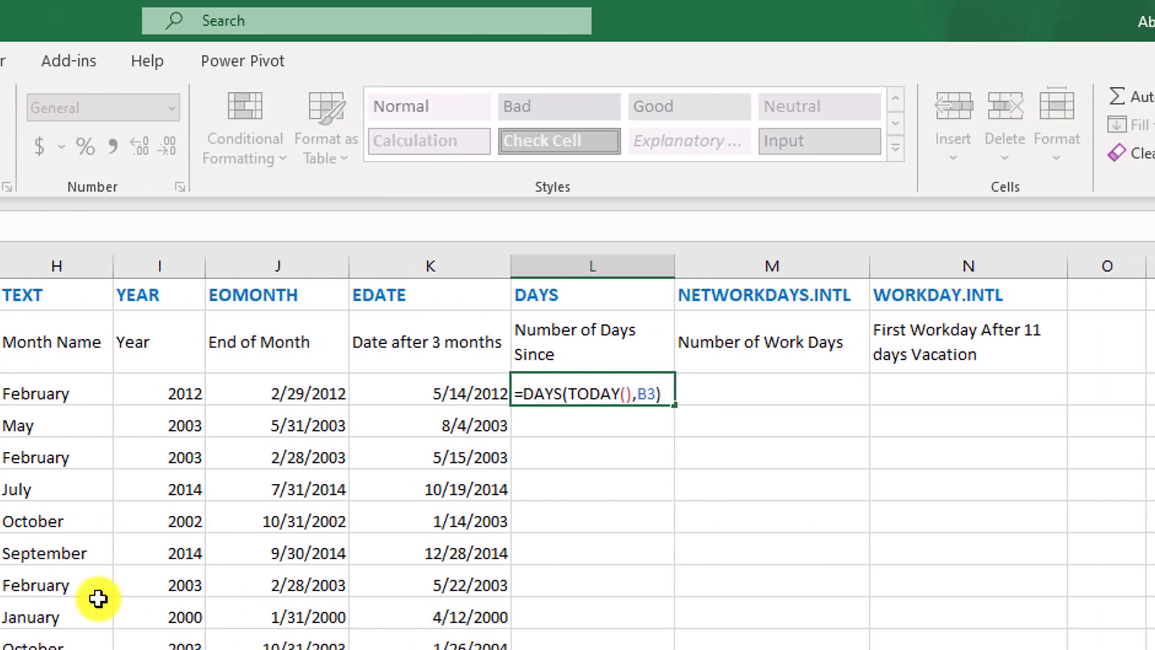
key("Return")
Step: Fill the DAYS formula in L3 down the Number of Days Since column for all dates
left_click(621, 384)
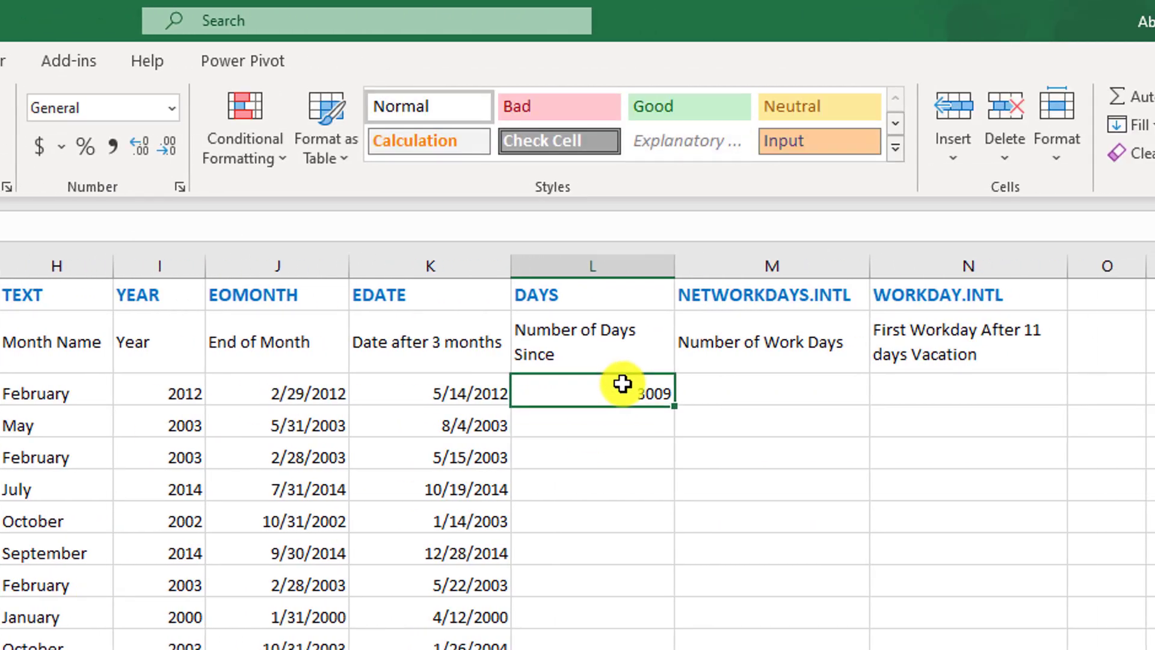
double_click(674, 404)
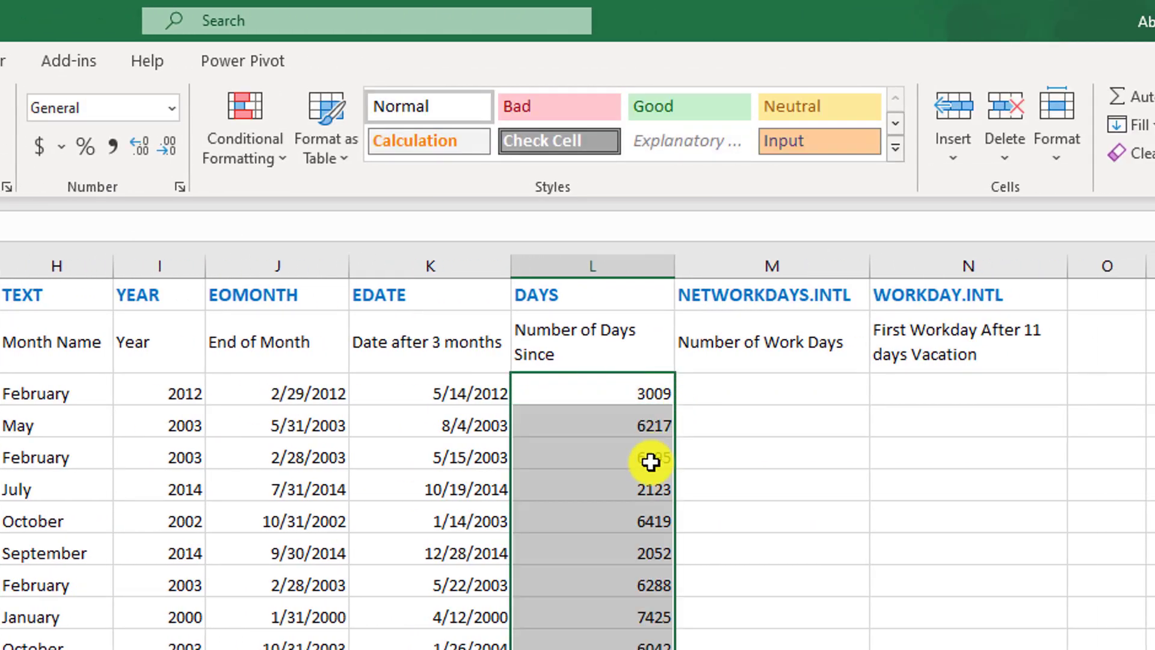
left_click(628, 398)
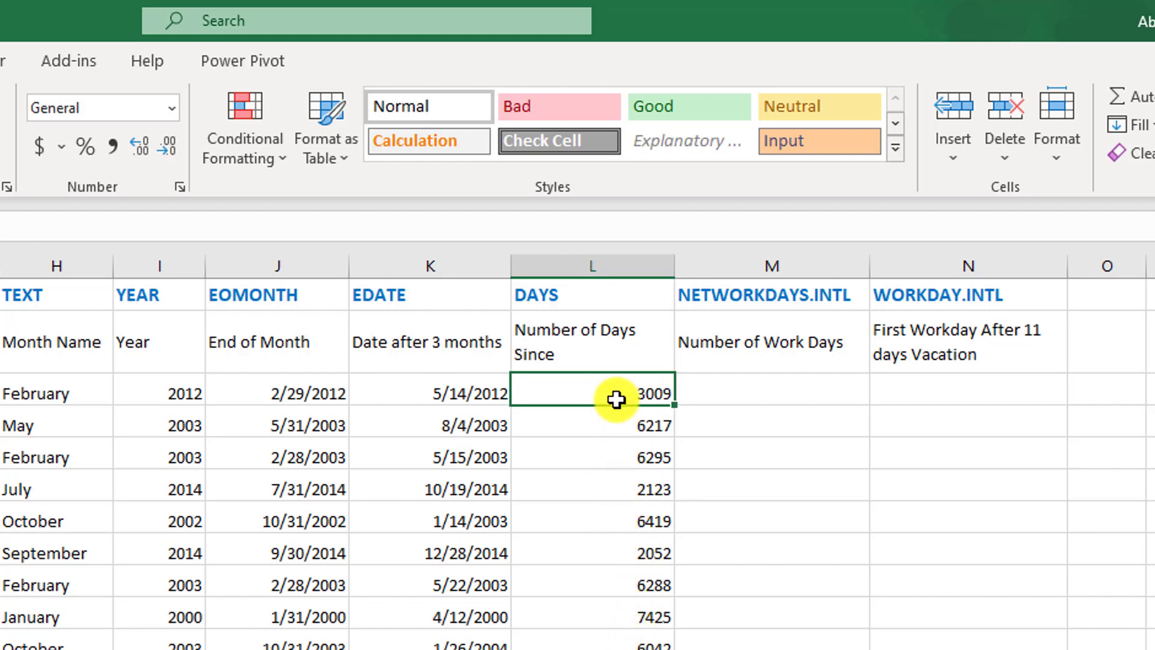
key("Home")
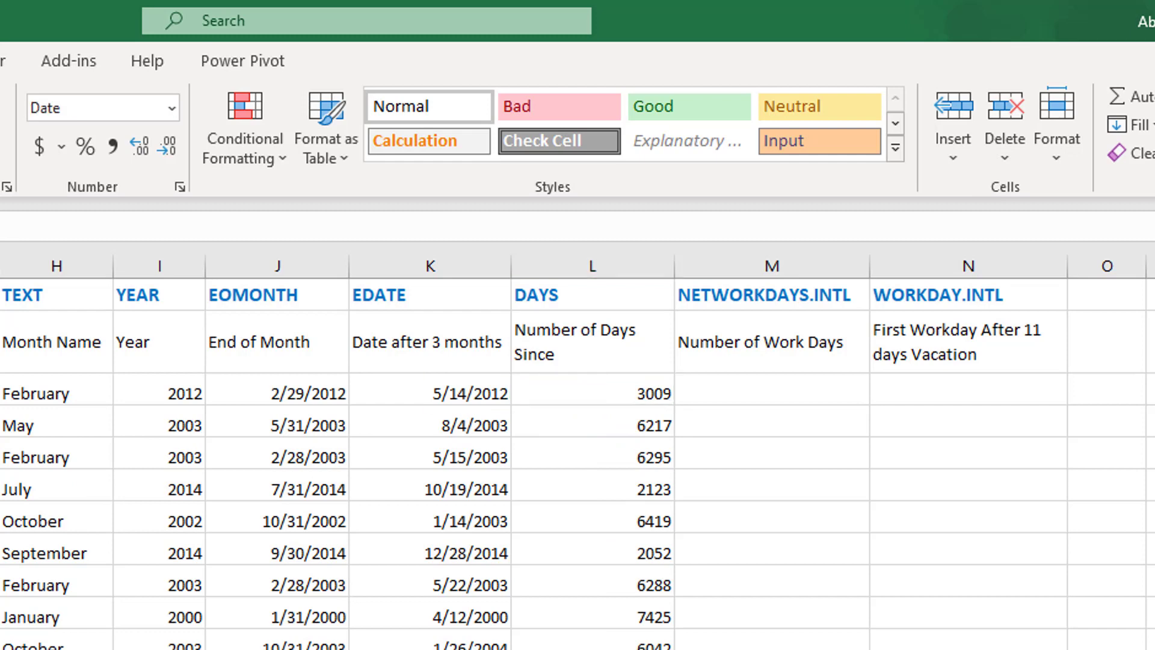
Step: Start a NETWORKDAYS.INTL formula in M3 with B3 as the start date and TODAY() as the end date
left_click(698, 394)
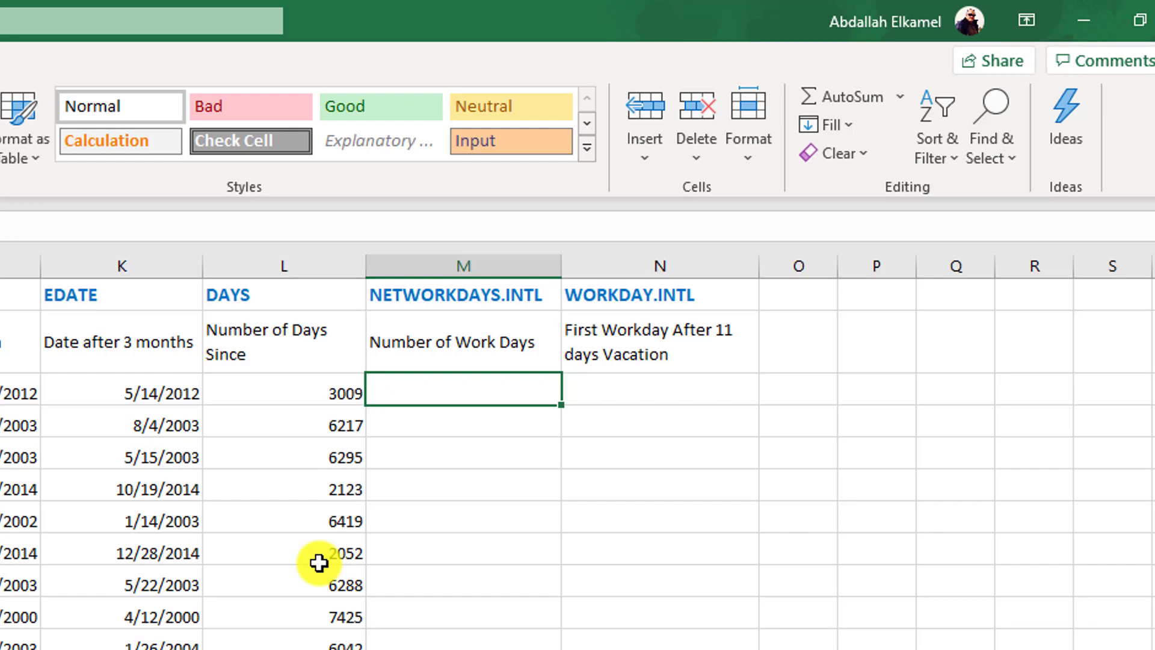
type("=")
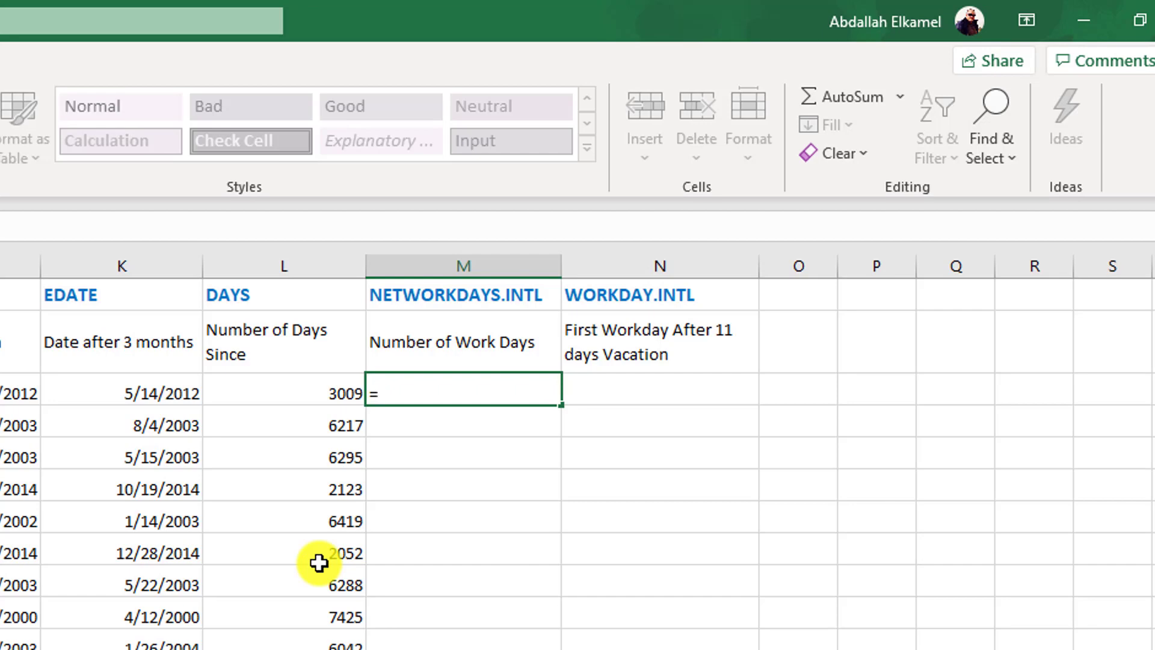
type("net")
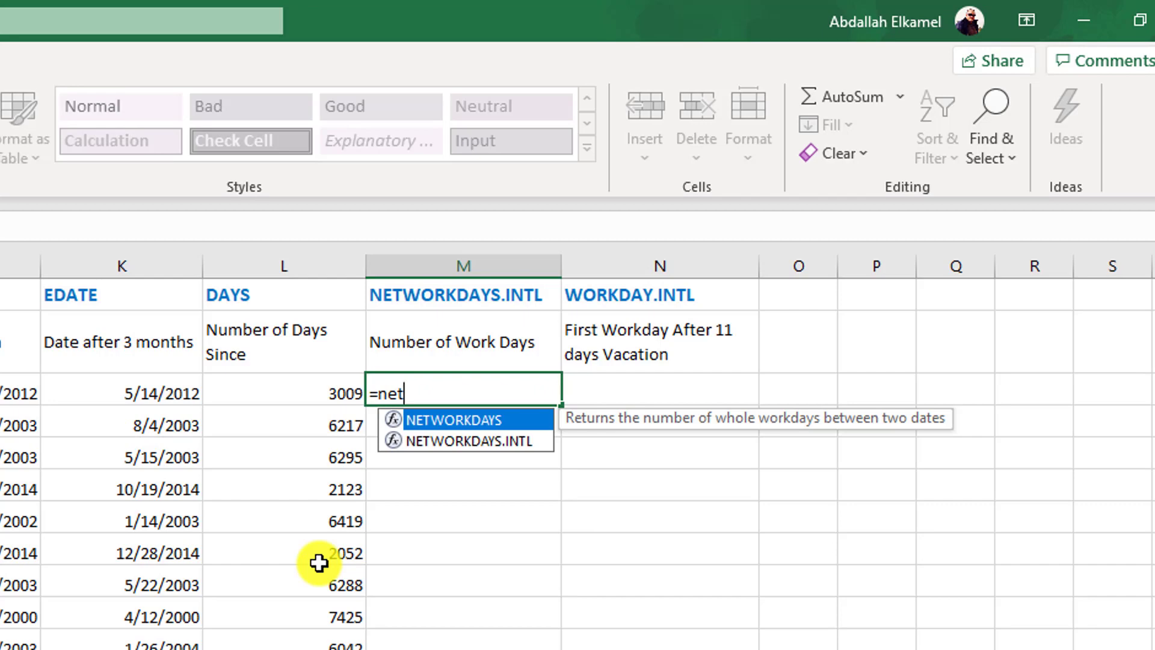
key("Down")
key("Tab")
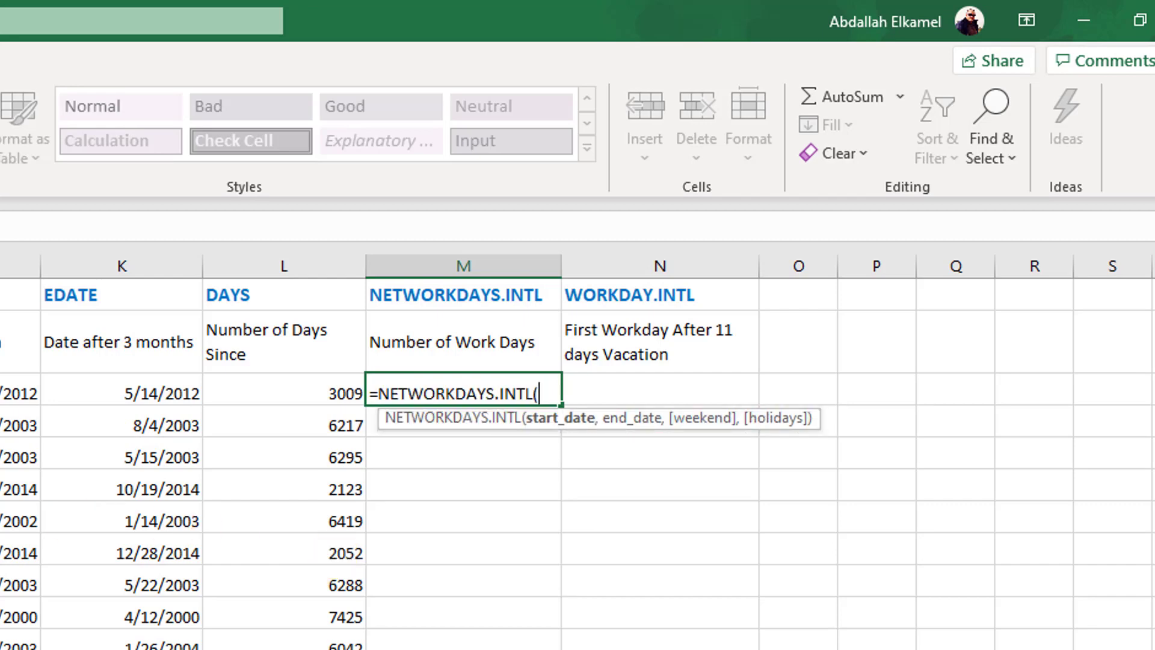
left_click(74, 390)
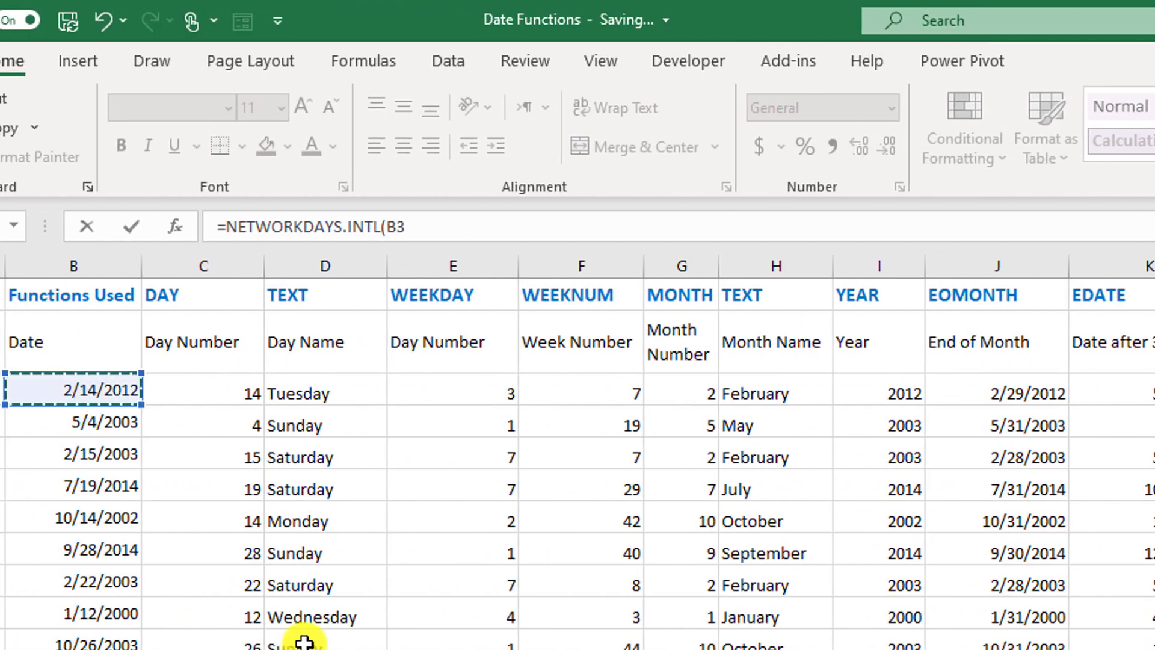
type(",")
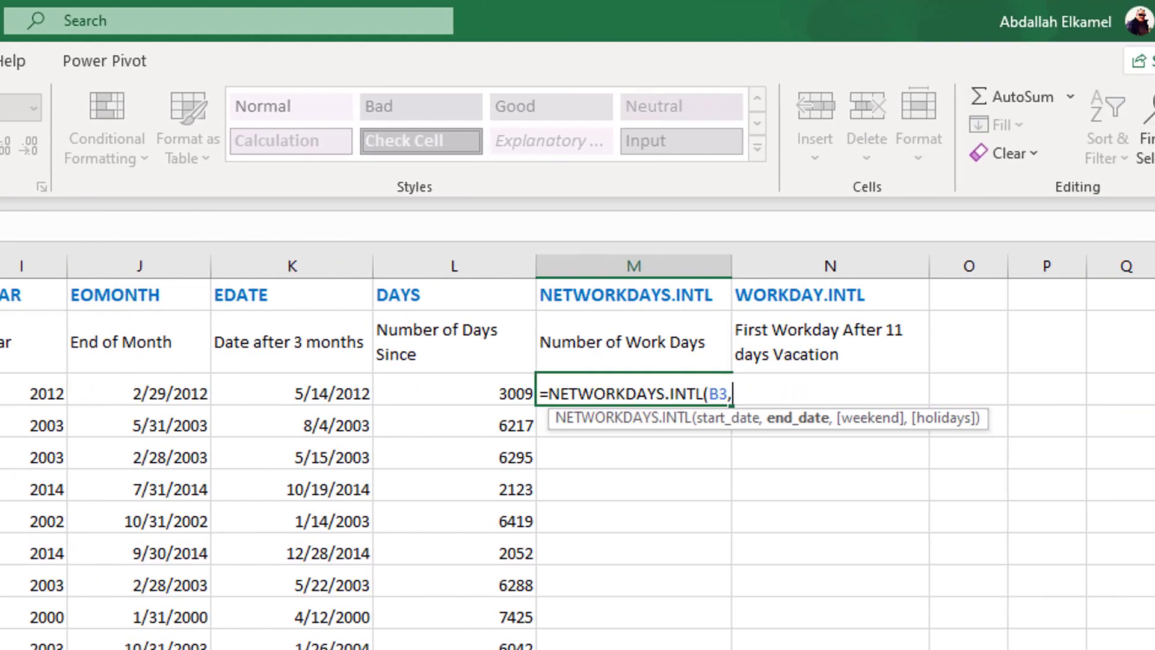
type("today")
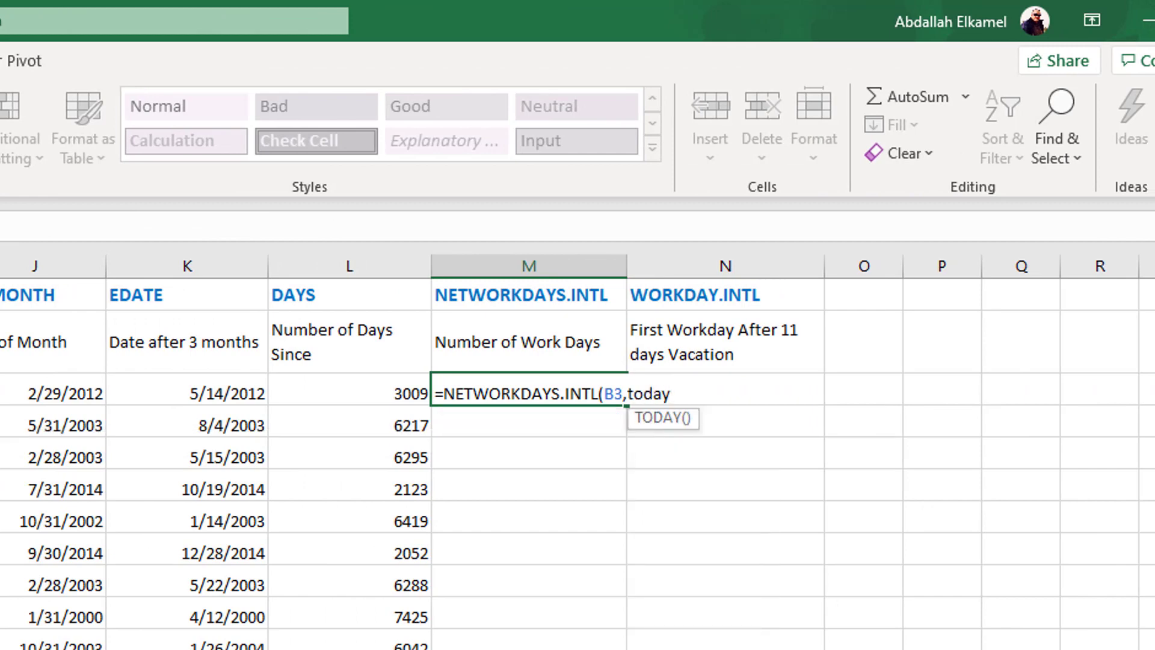
key("Tab")
type(")")
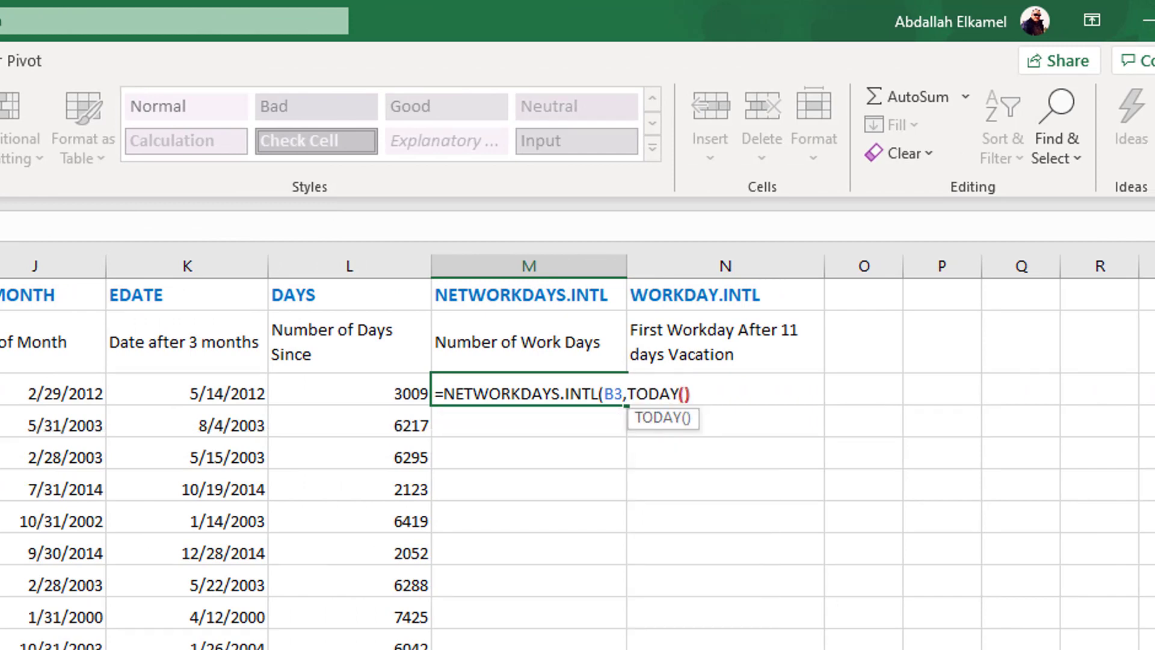
Step: Set the weekend argument to 11 - Sunday only, omit holidays, and complete M3 as =NETWORKDAYS.INTL(B3,TODAY(),11)
type(",")
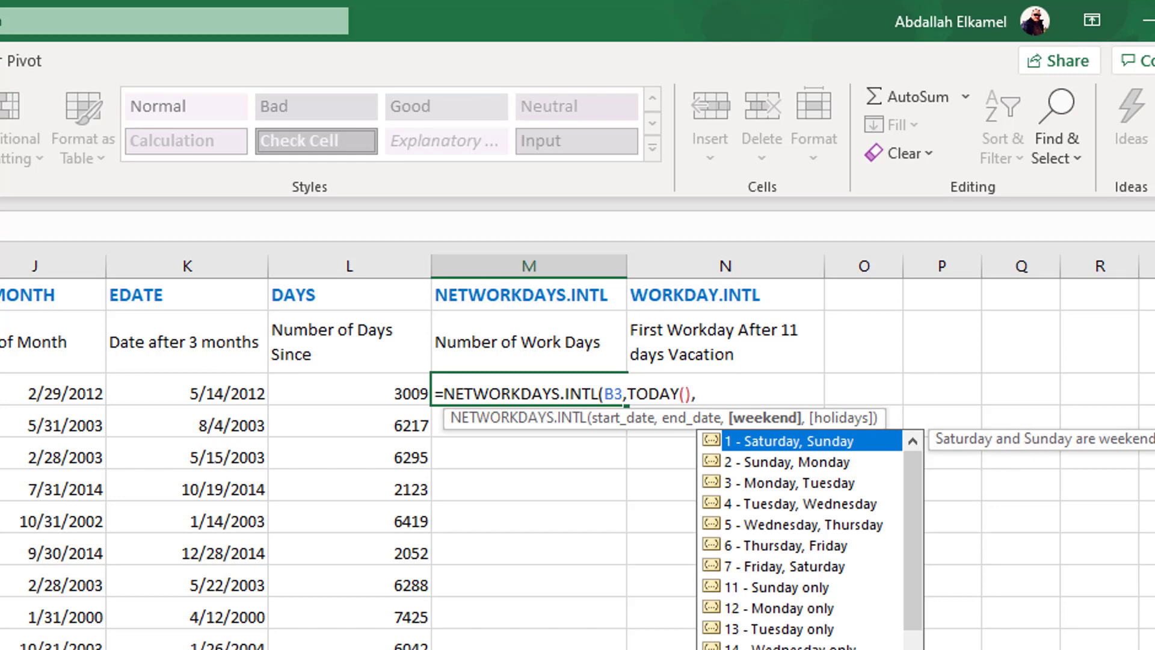
left_click(789, 587)
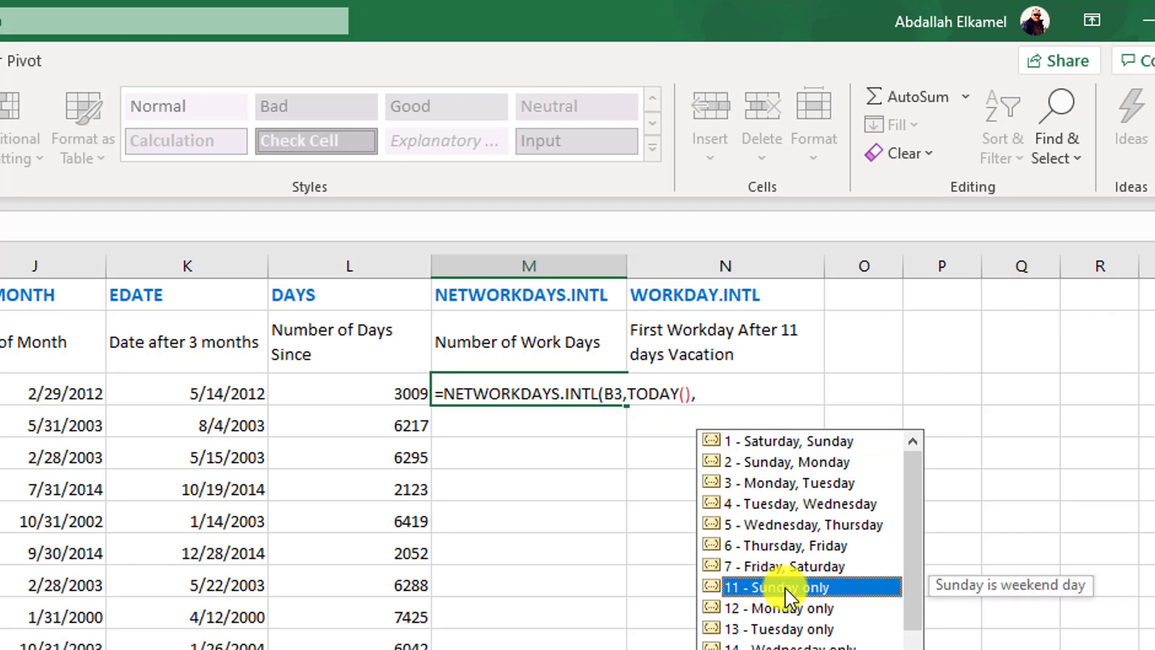
double_click(785, 587)
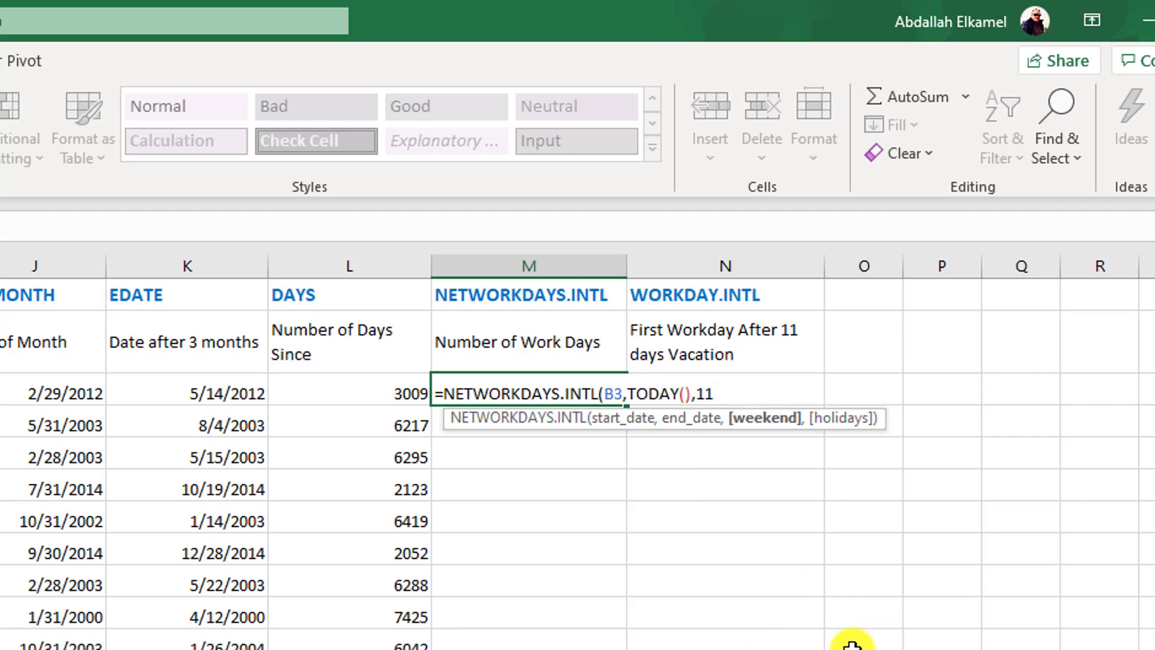
type(",")
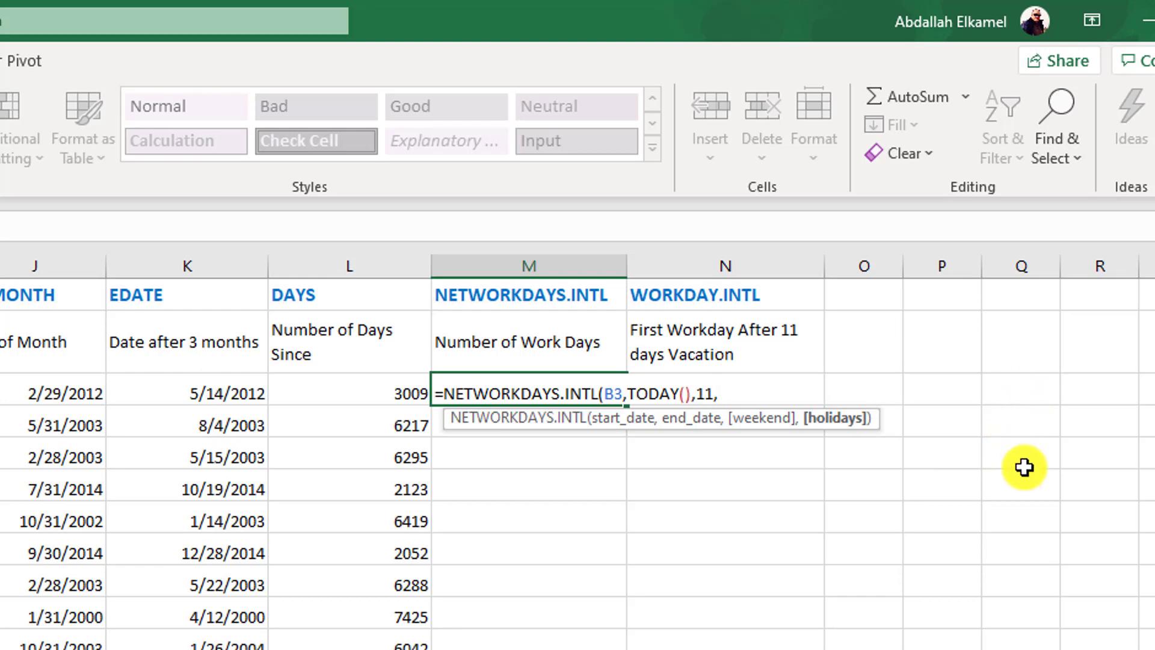
scroll(1018, 581, "down", 2)
scroll(1013, 647, "up", 3)
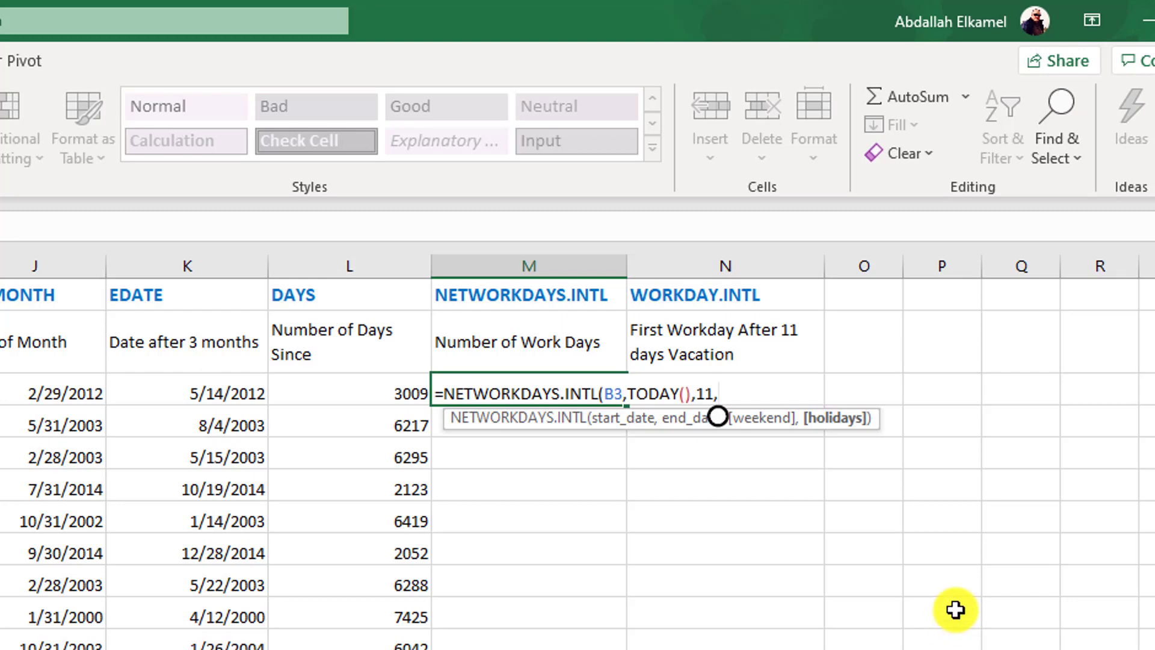
key("BackSpace")
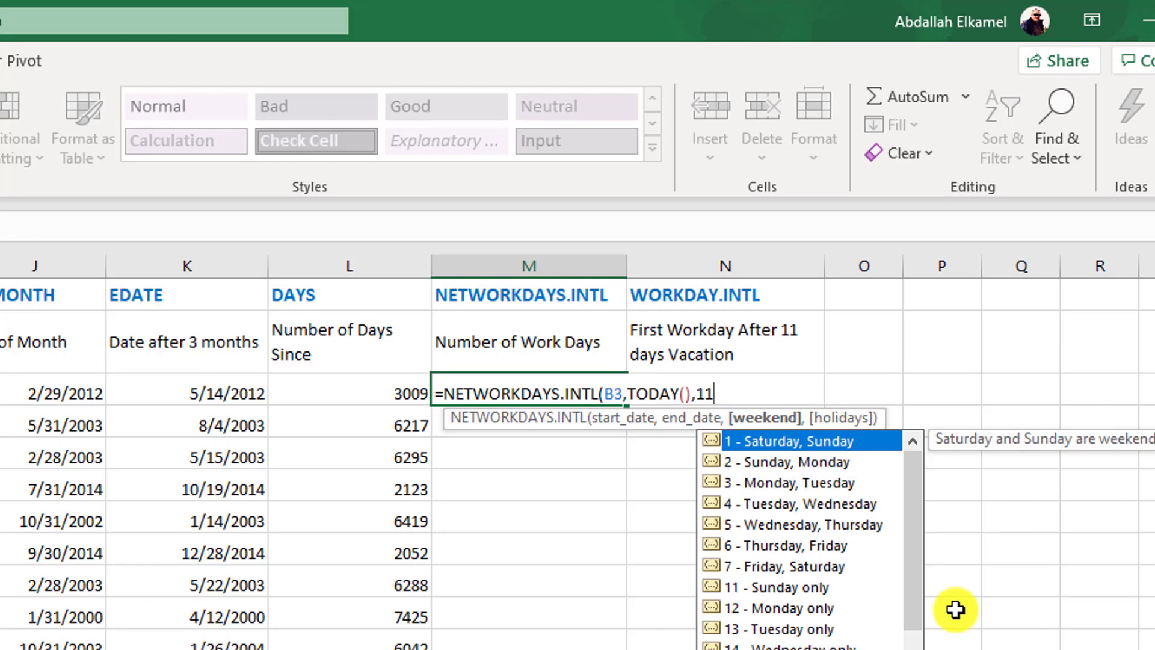
type(")")
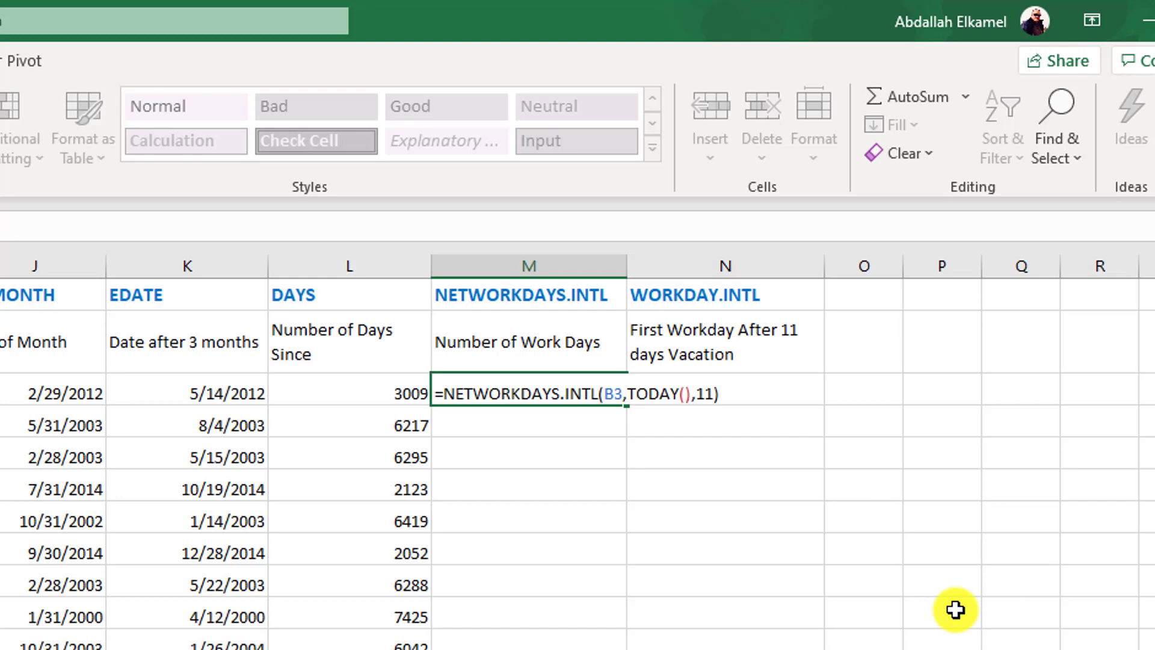
key("Return")
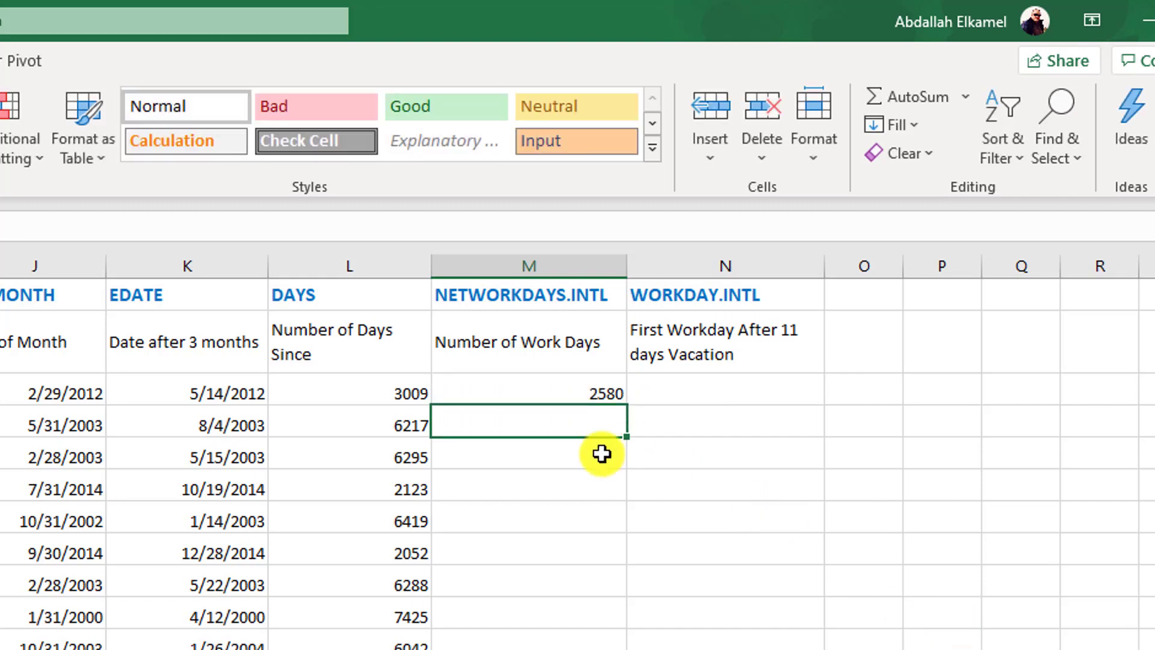
Step: Fill the NETWORKDAYS.INTL formula in M3 down the Number of Work Days column for all dates
left_click(535, 390)
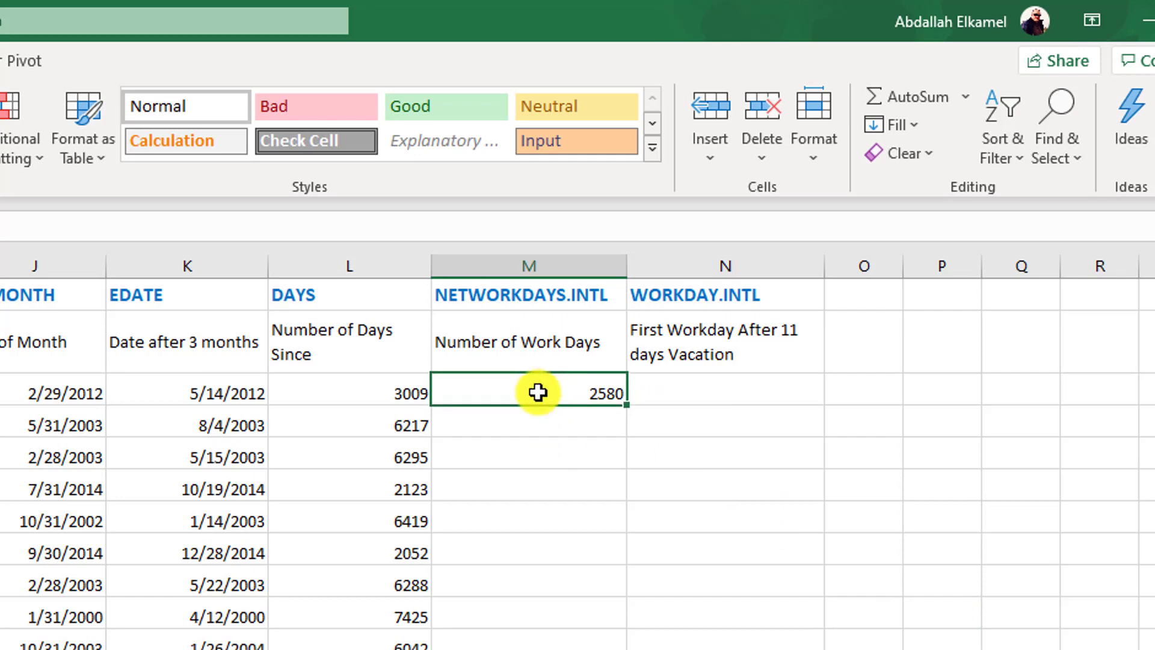
double_click(626, 406)
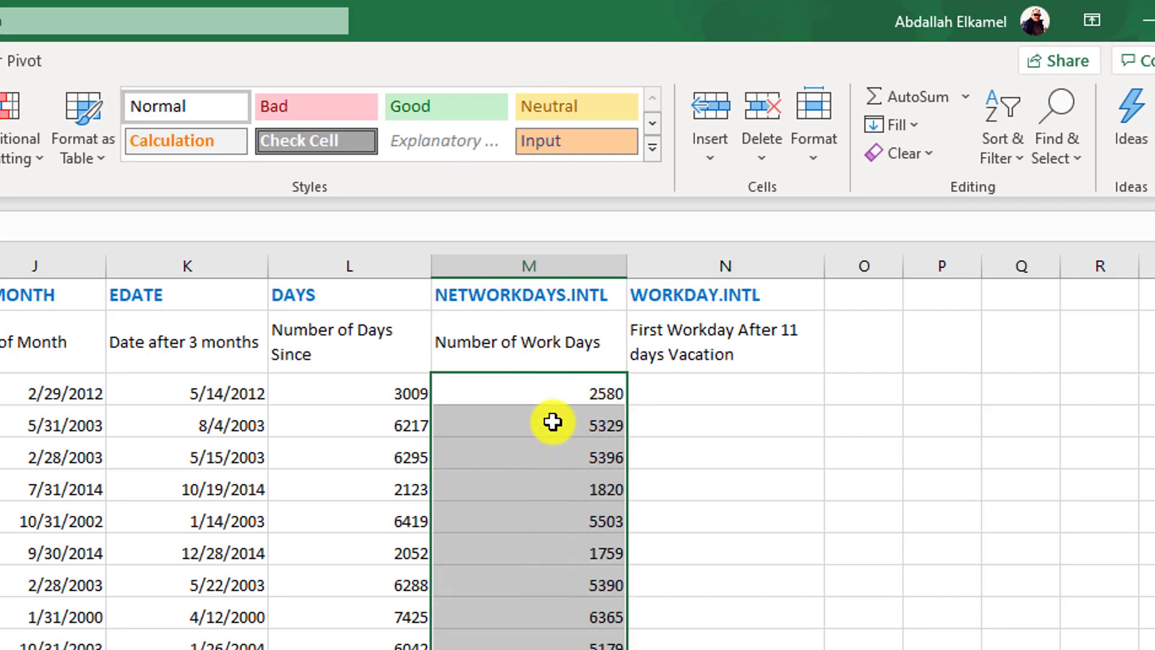
left_click(540, 507)
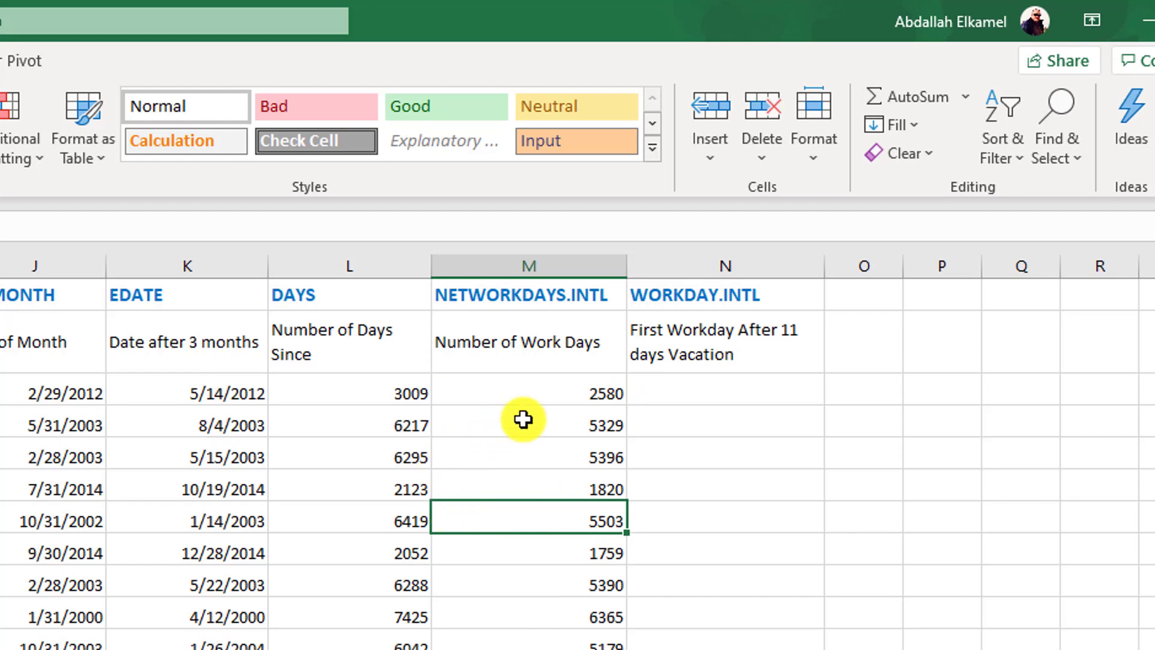
Step: Compare the first date's Number of Days Since in L3 with its Number of Work Days in M3
left_click(546, 399)
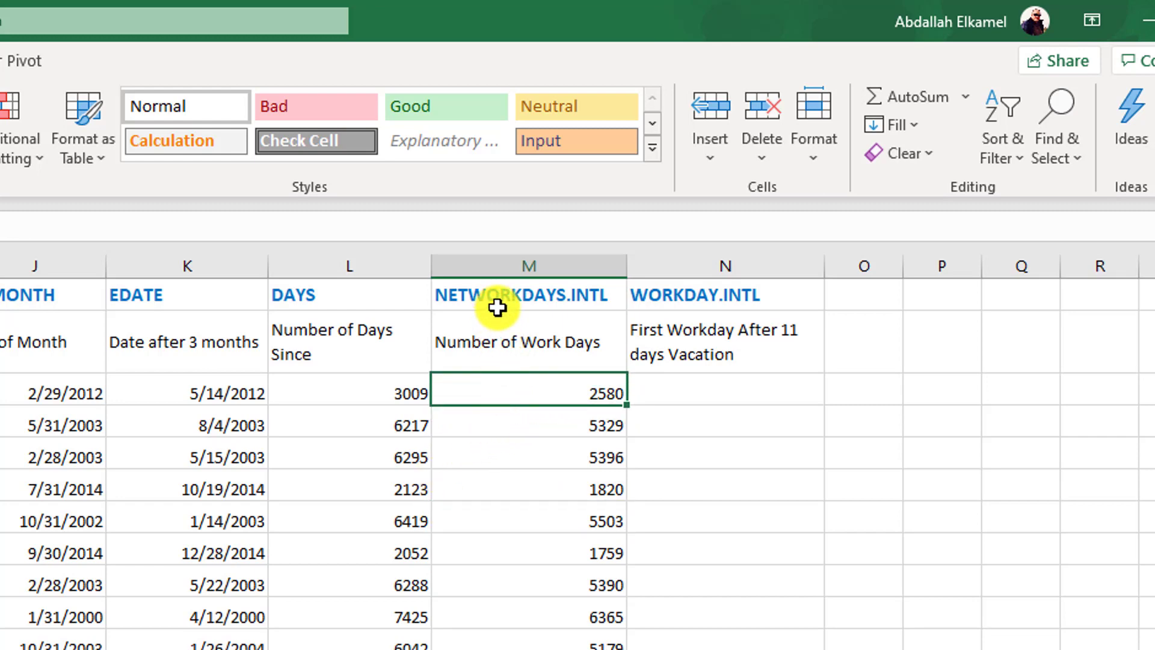
left_click(362, 399)
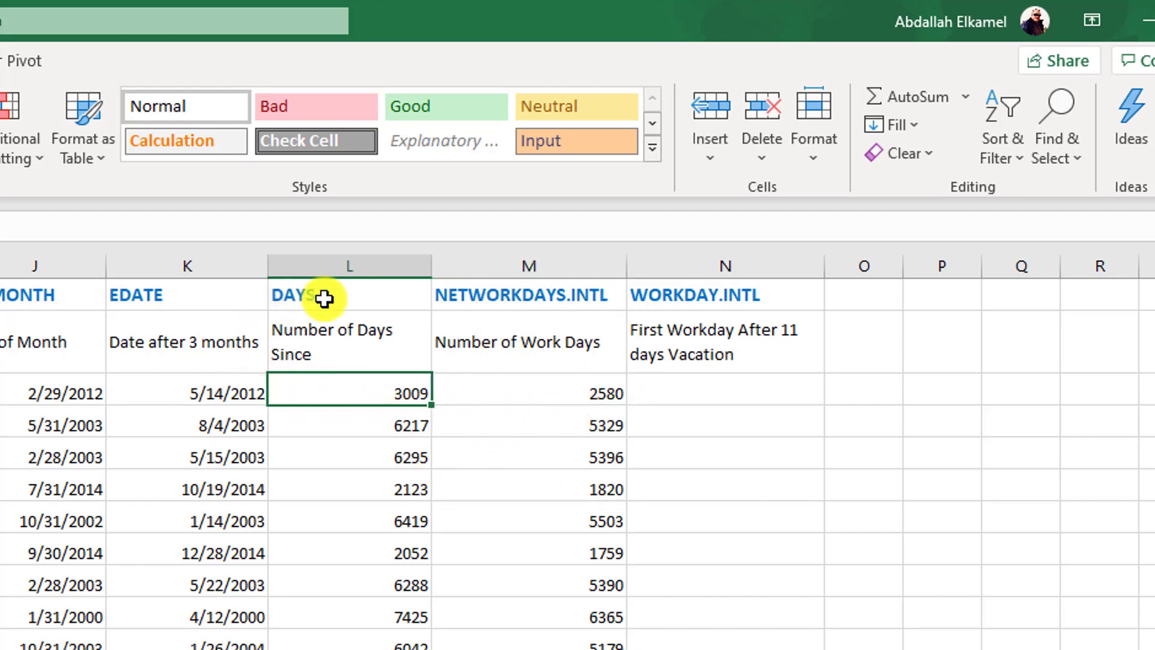
left_click(559, 396)
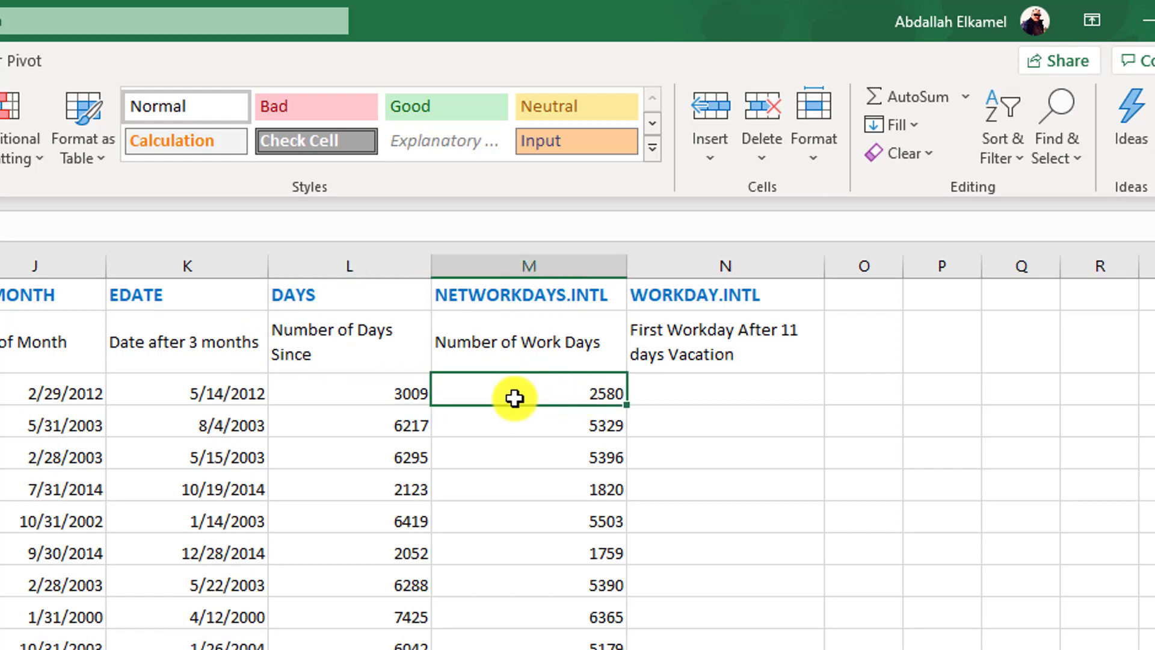
left_click(371, 400)
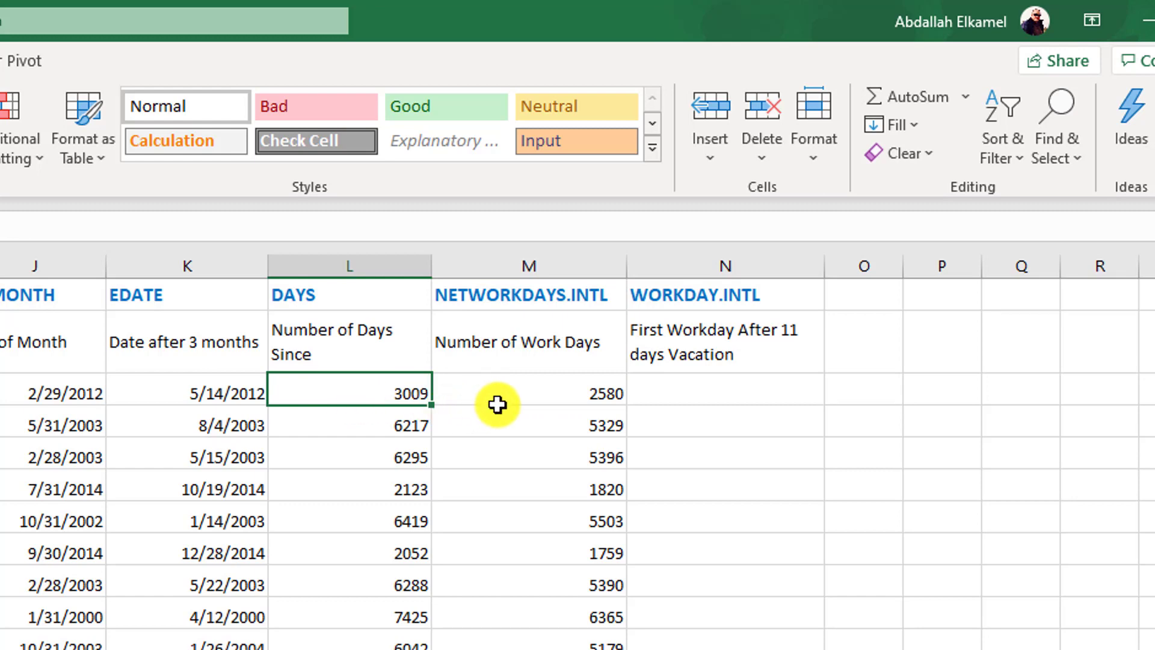
left_click(516, 408)
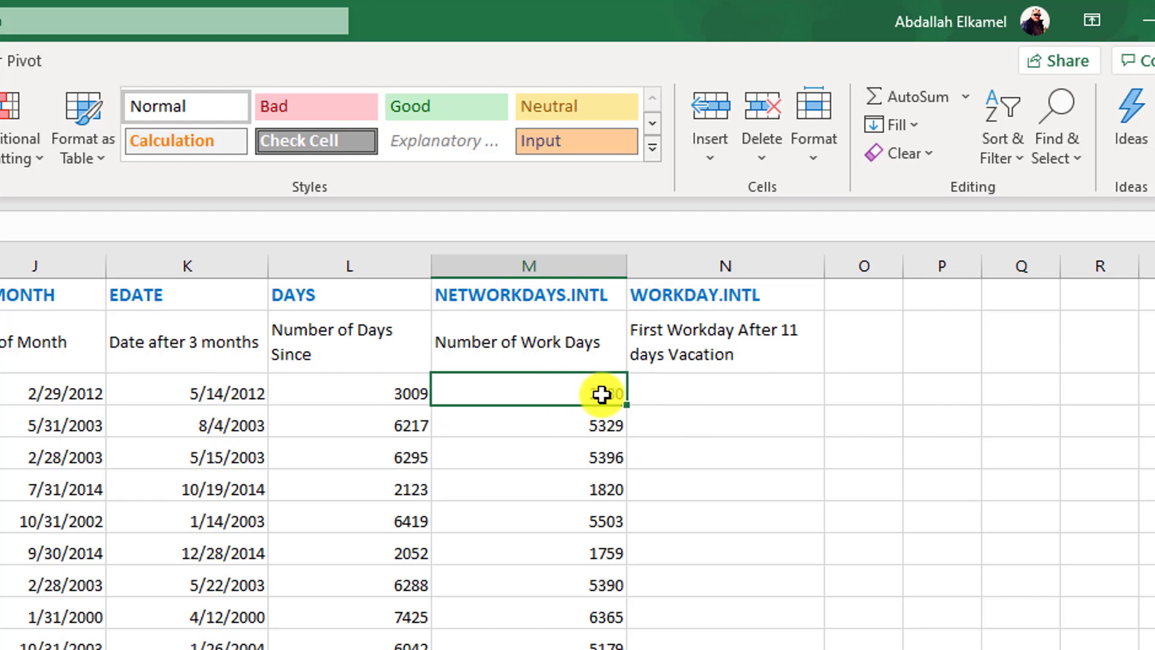
Step: Enter =WORKDAY.INTL(B3,11,11) in N3 to get the first workday after 11 vacation days, with Sunday only as weekend
left_click(715, 395)
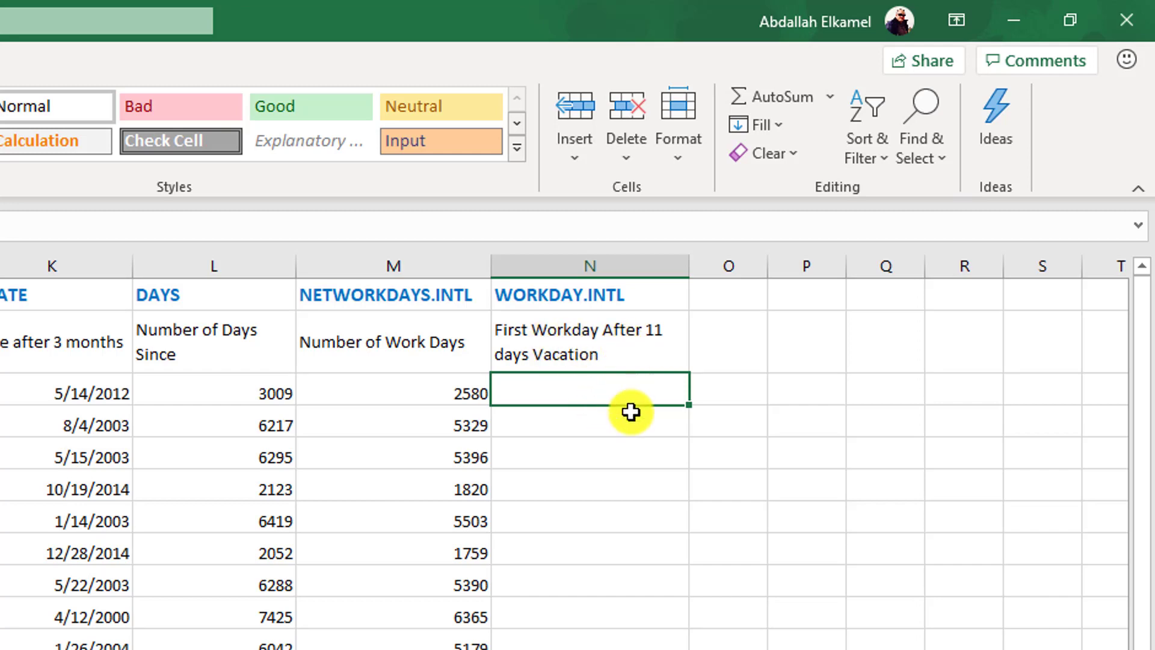
type("=")
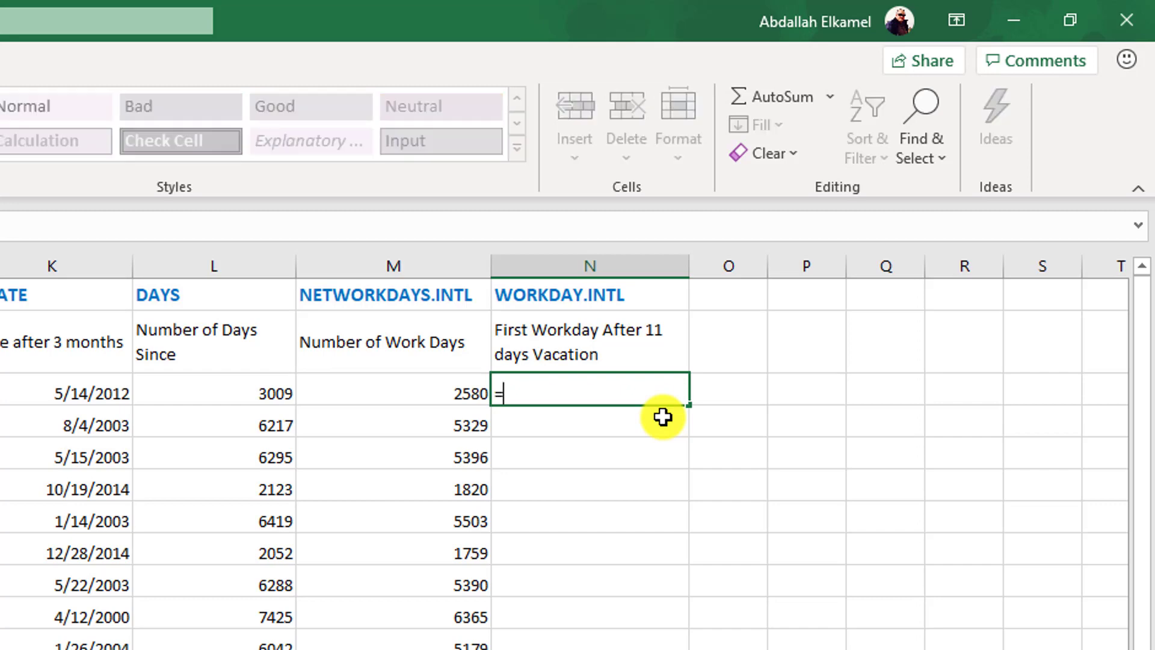
type("wo")
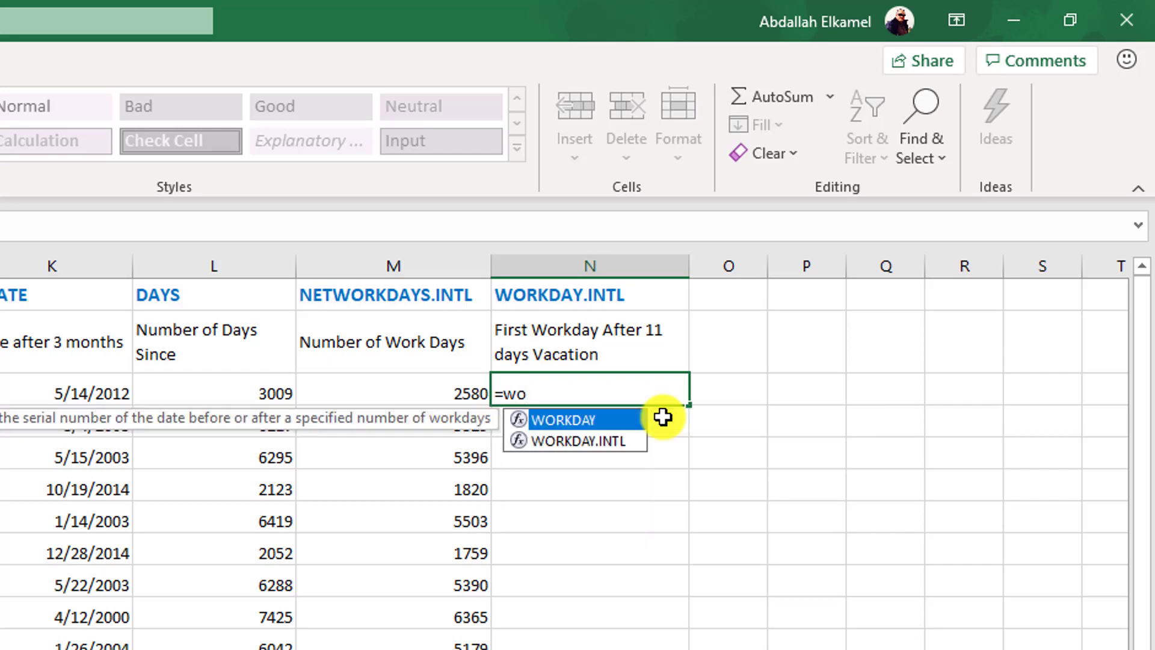
key("Down")
key("Tab")
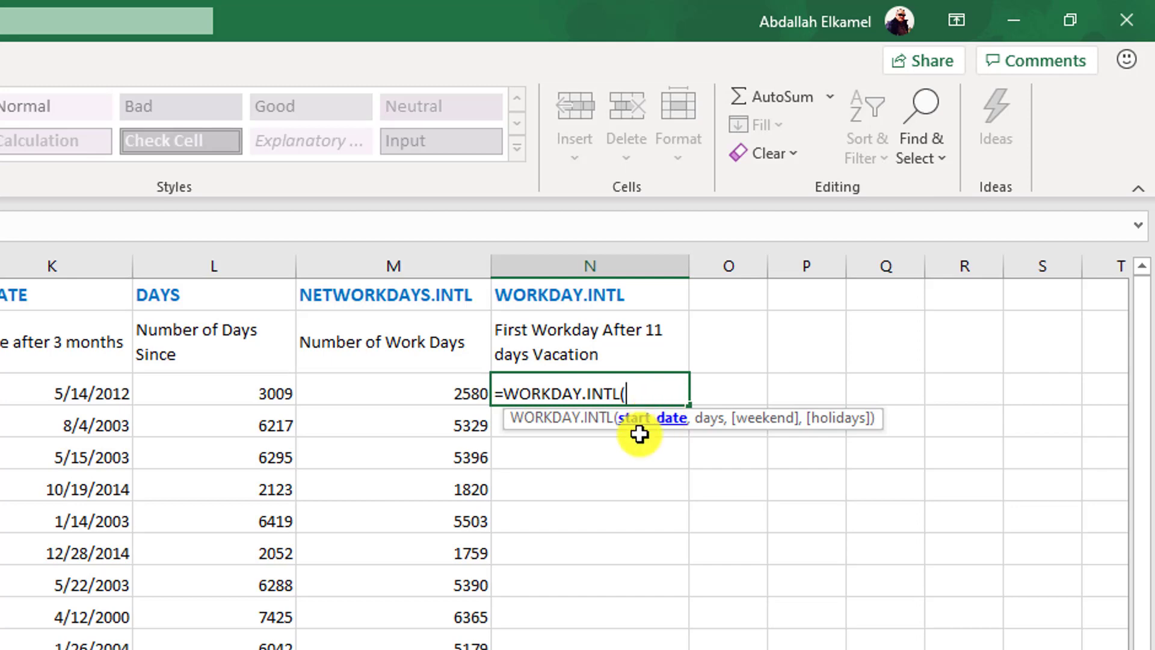
type("B3")
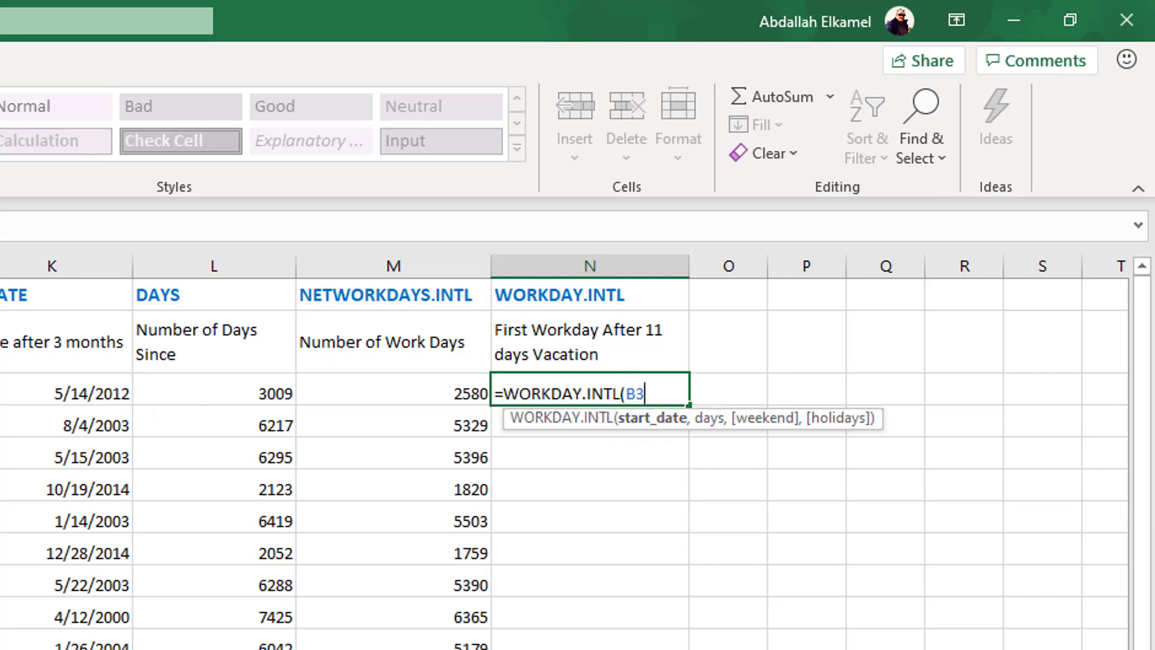
type(",11")
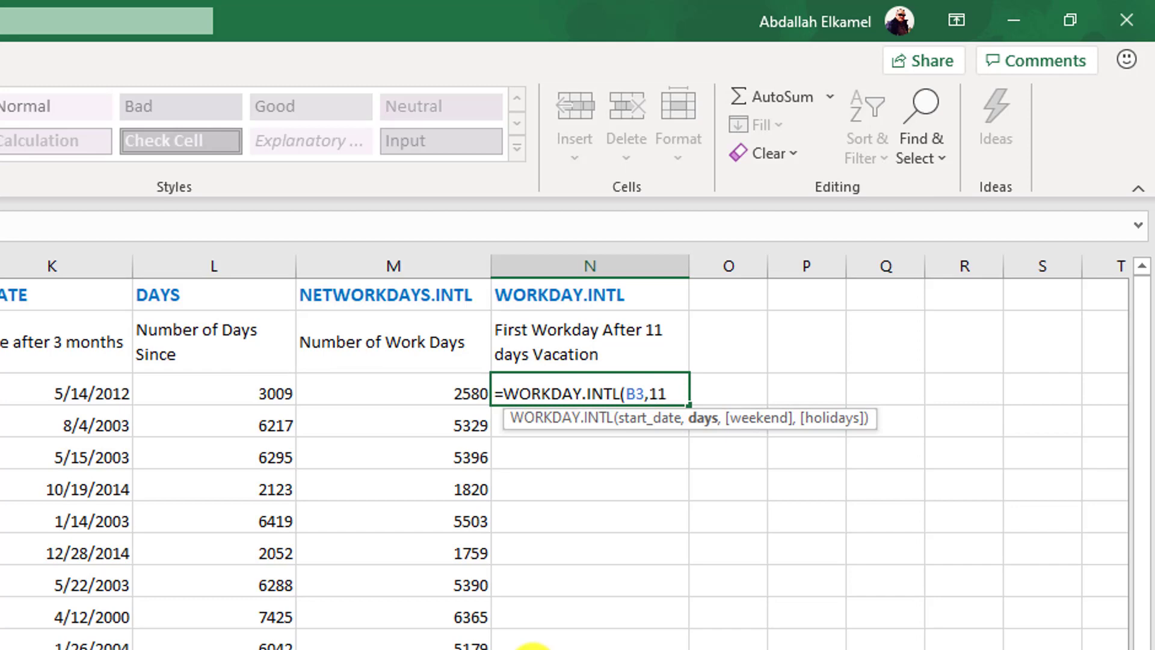
type(",")
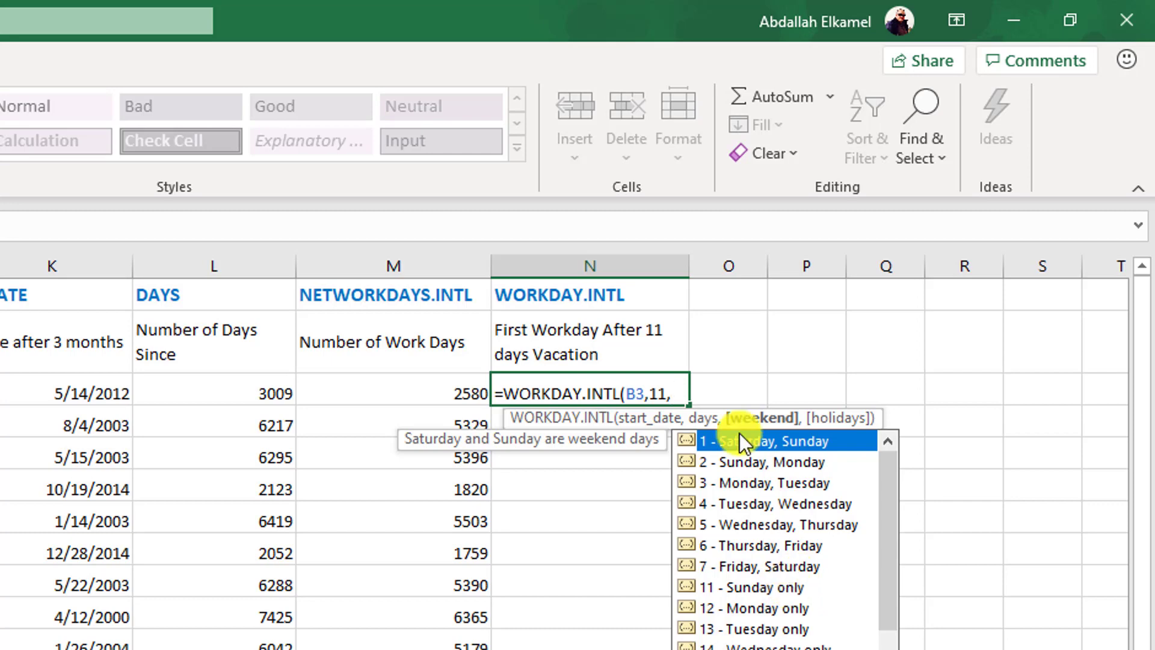
double_click(775, 590)
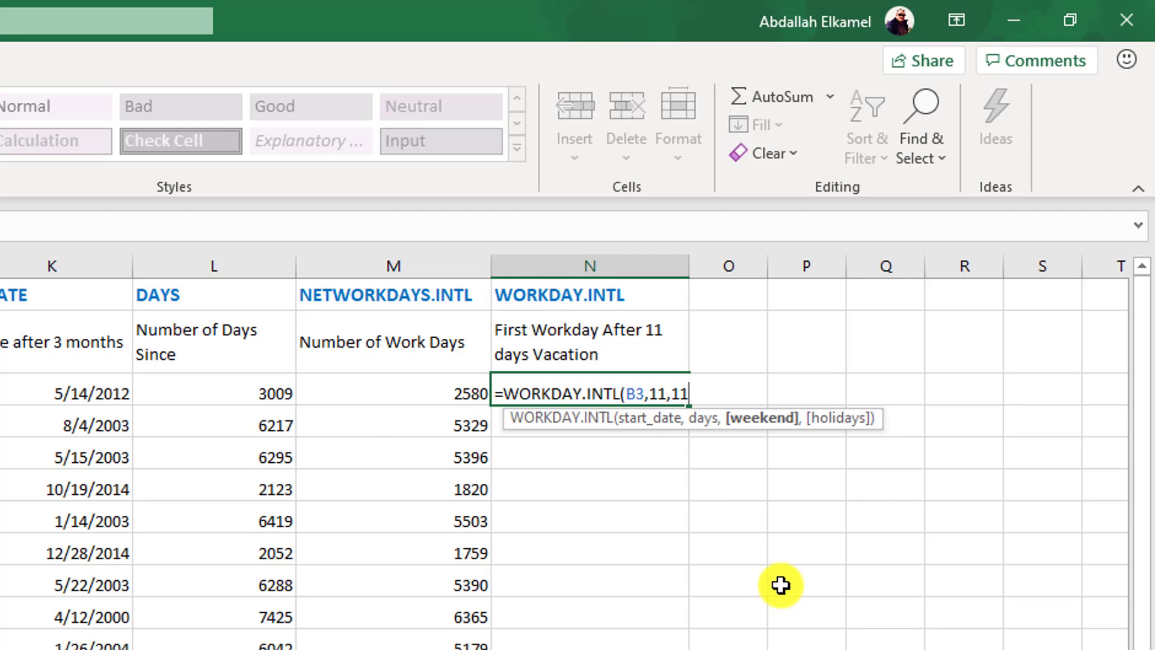
type(")")
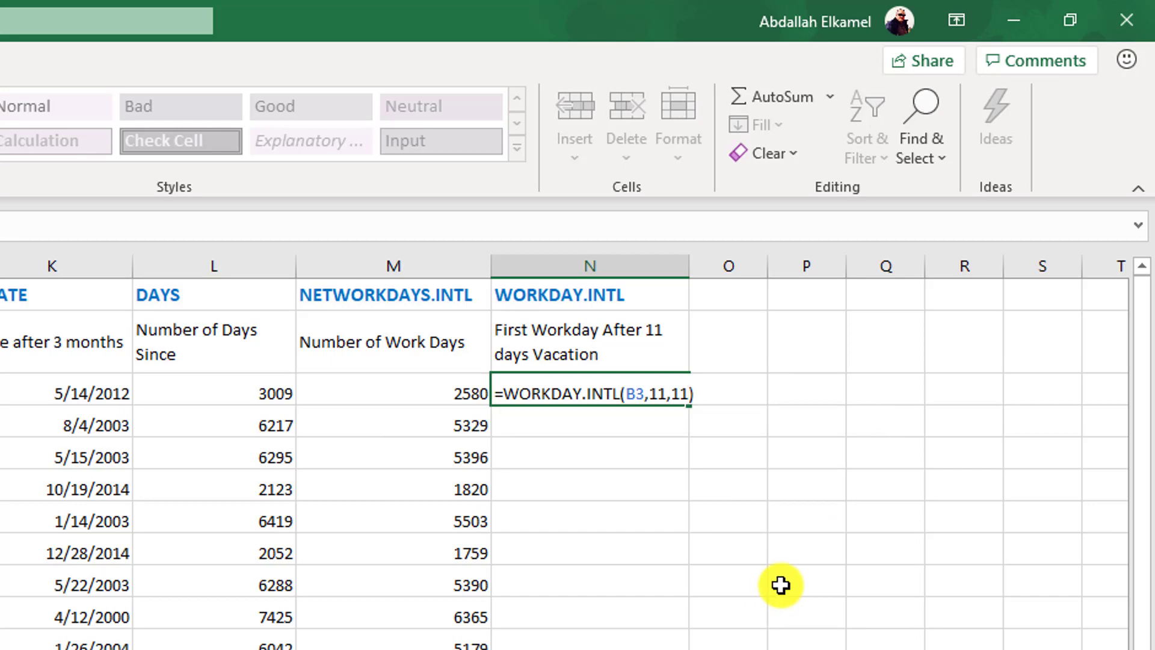
key("Return")
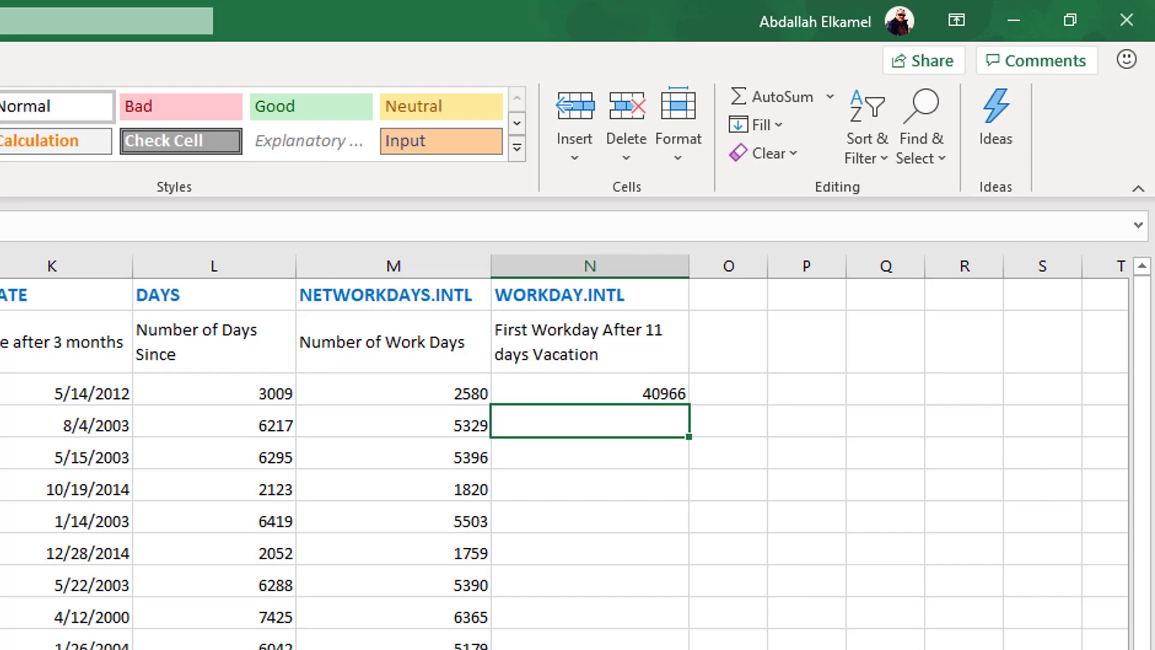
Step: Fill the WORKDAY.INTL formula in N3 down the First Workday After 11 days Vacation column and format the results as dates
left_click(583, 392)
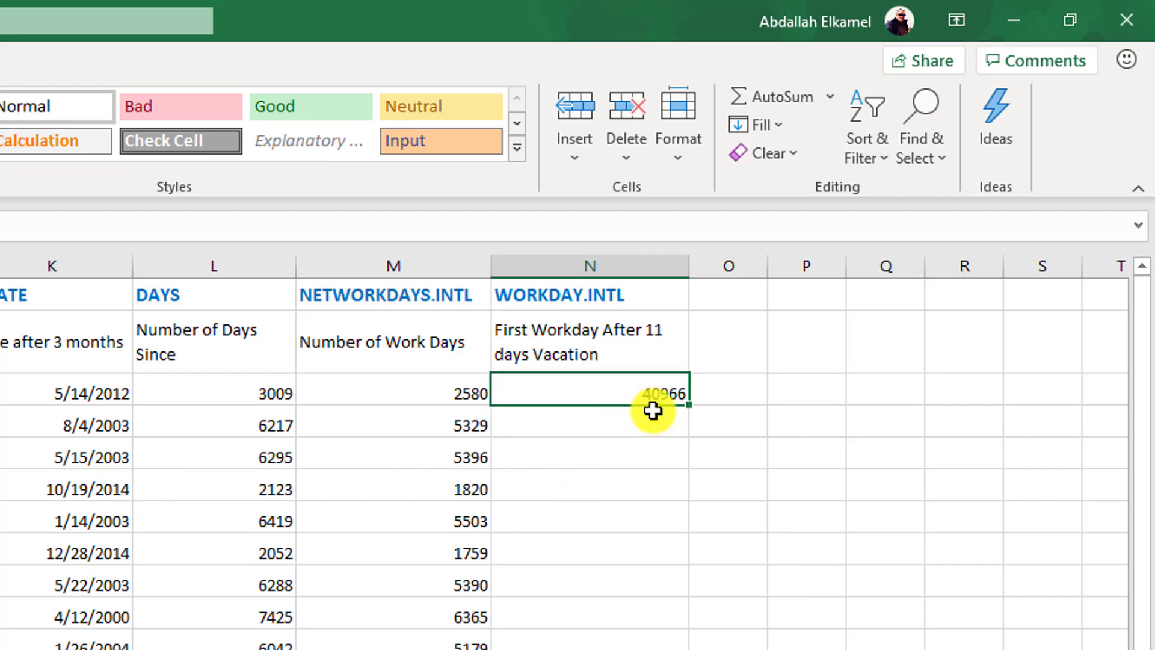
double_click(689, 406)
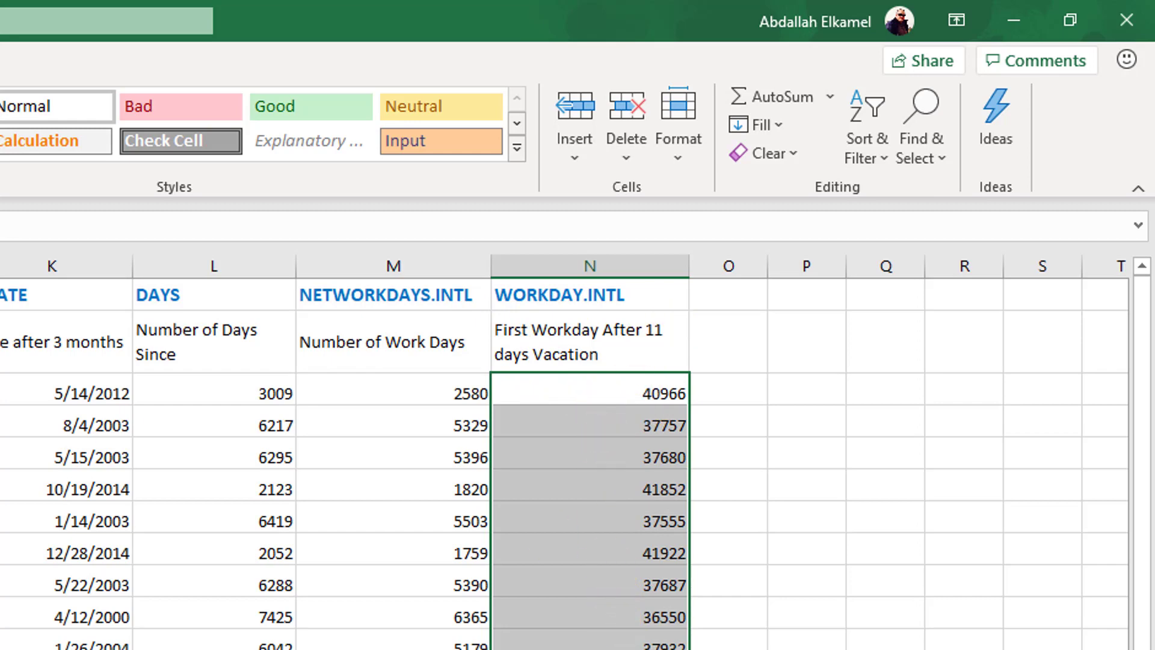
key("ctrl+shift+3")
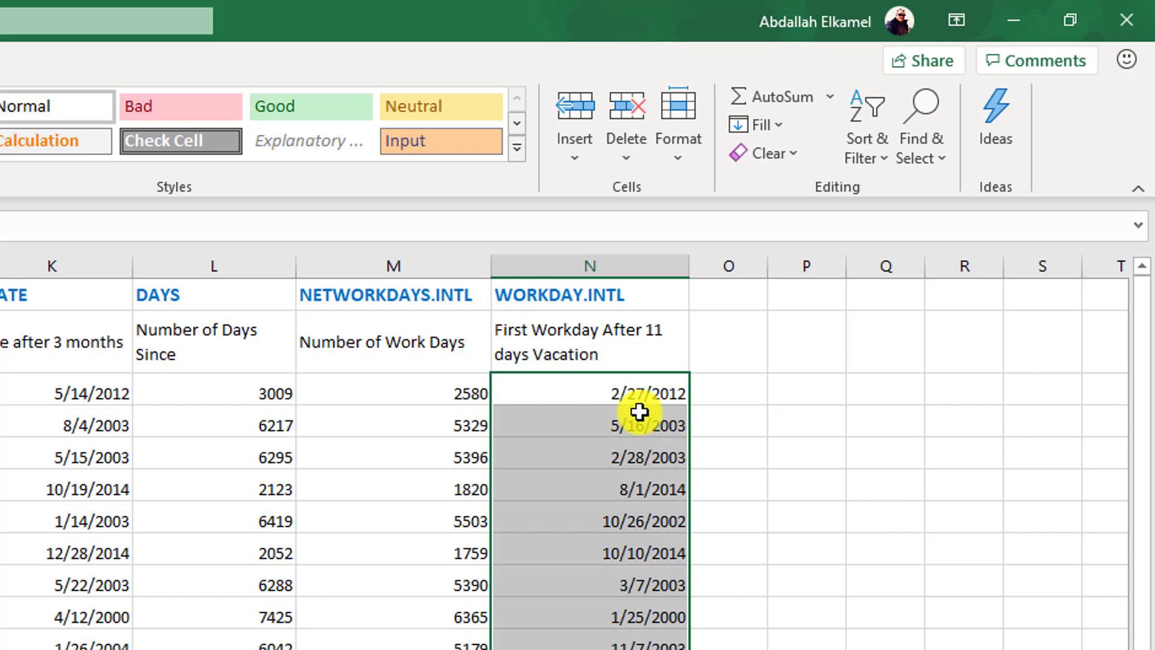
left_click(590, 400)
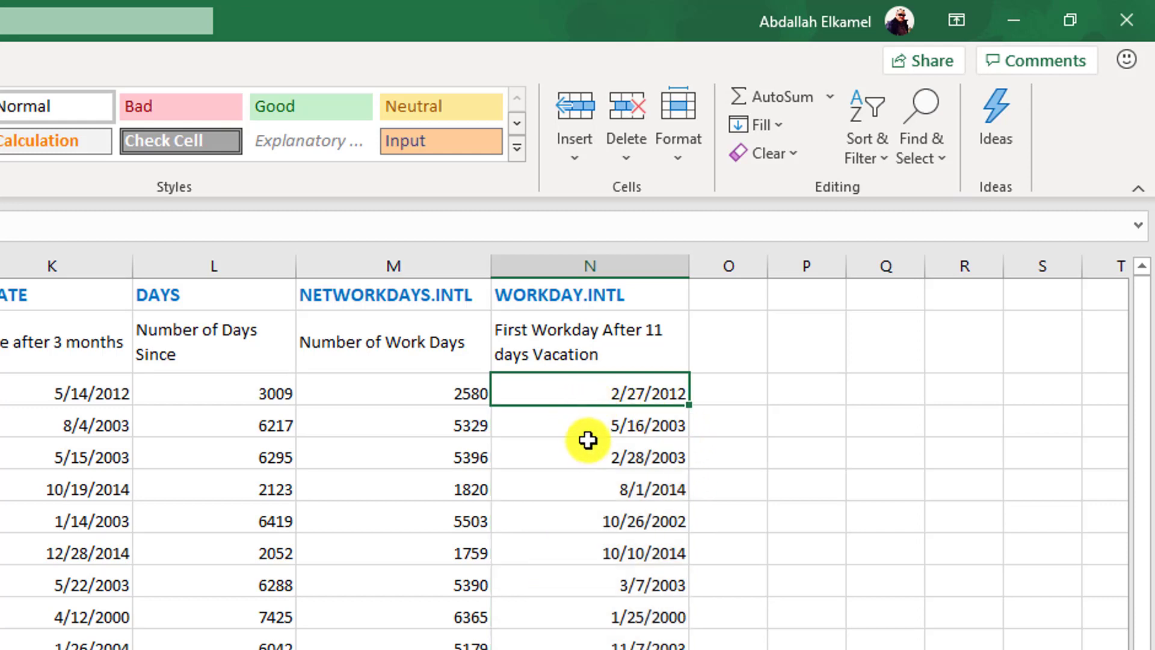